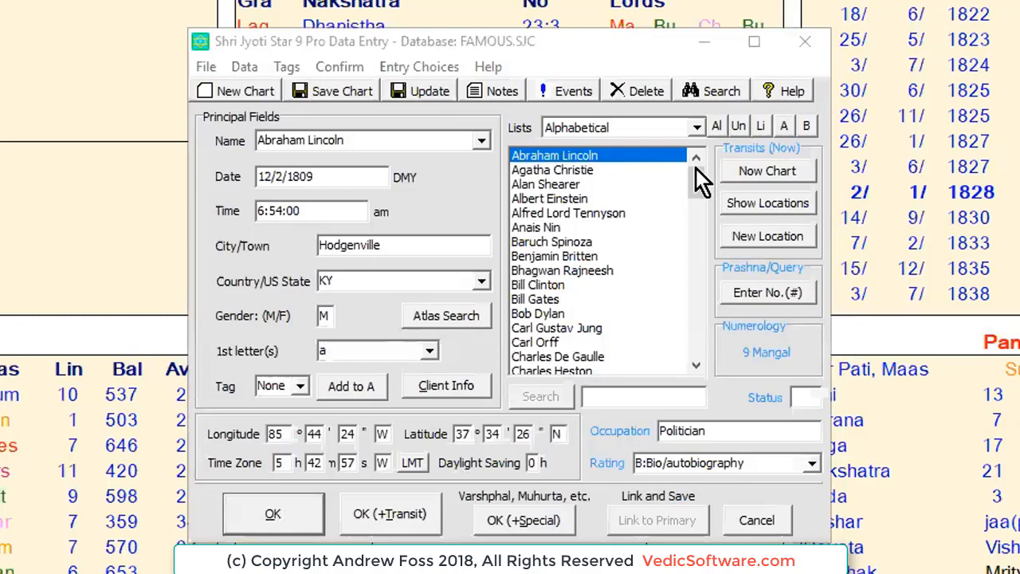
Sort the chart list as Unsorted (chronological) and check which other list categories are available.
{"action": "left_click", "coordinate": [697, 127]}
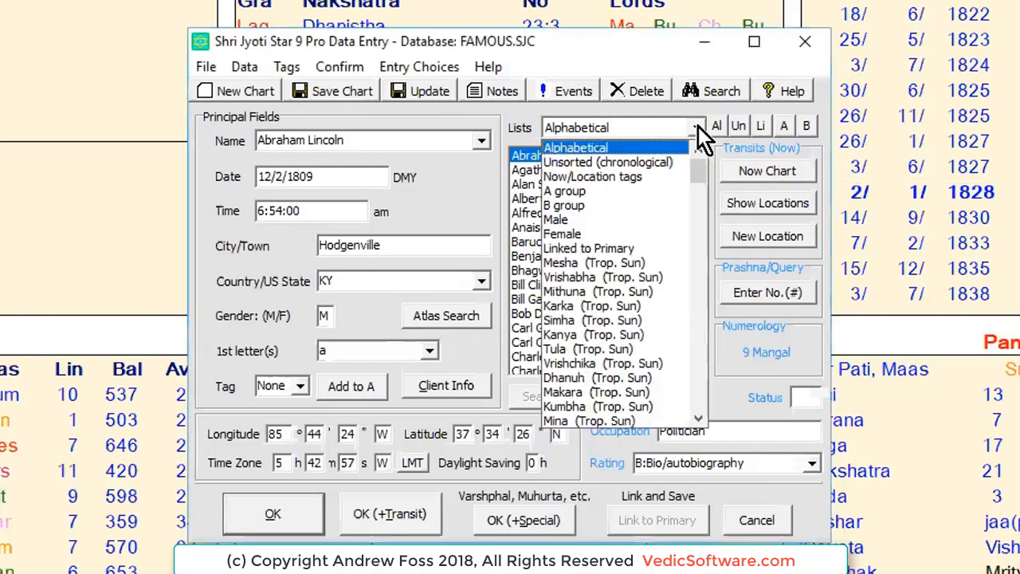
{"action": "left_click", "coordinate": [678, 164]}
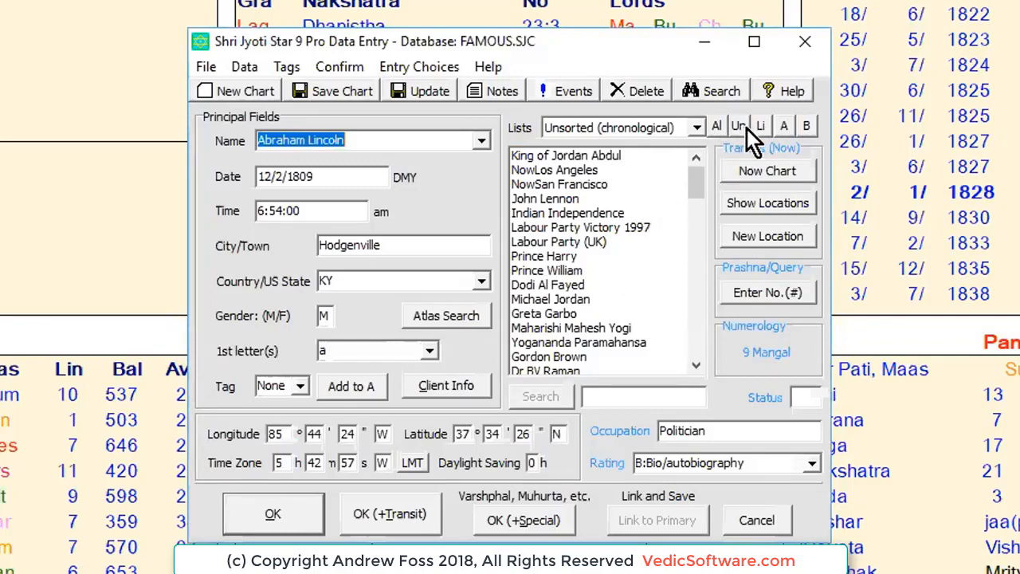
{"action": "left_click", "coordinate": [693, 131]}
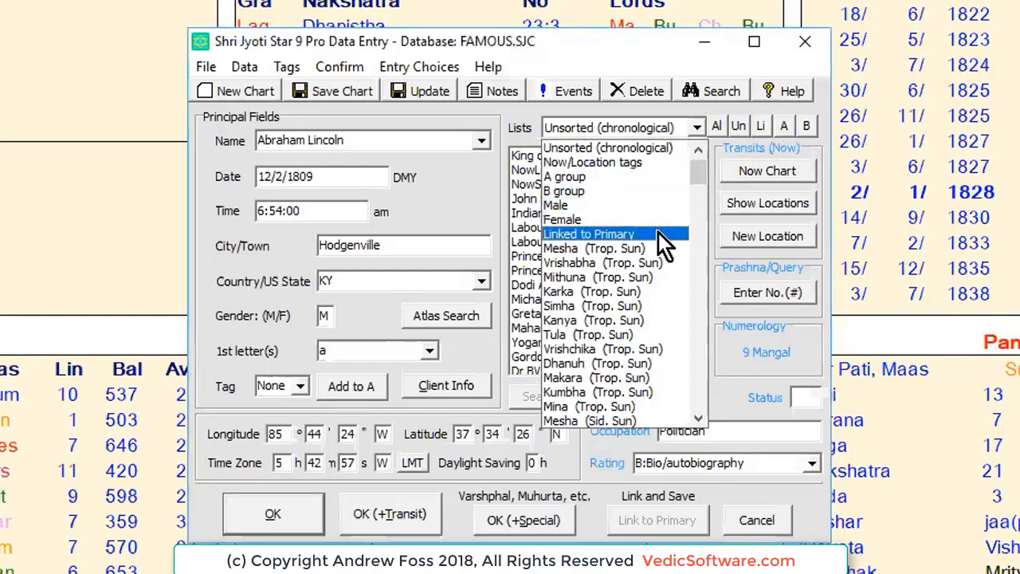
{"action": "left_click", "coordinate": [630, 45]}
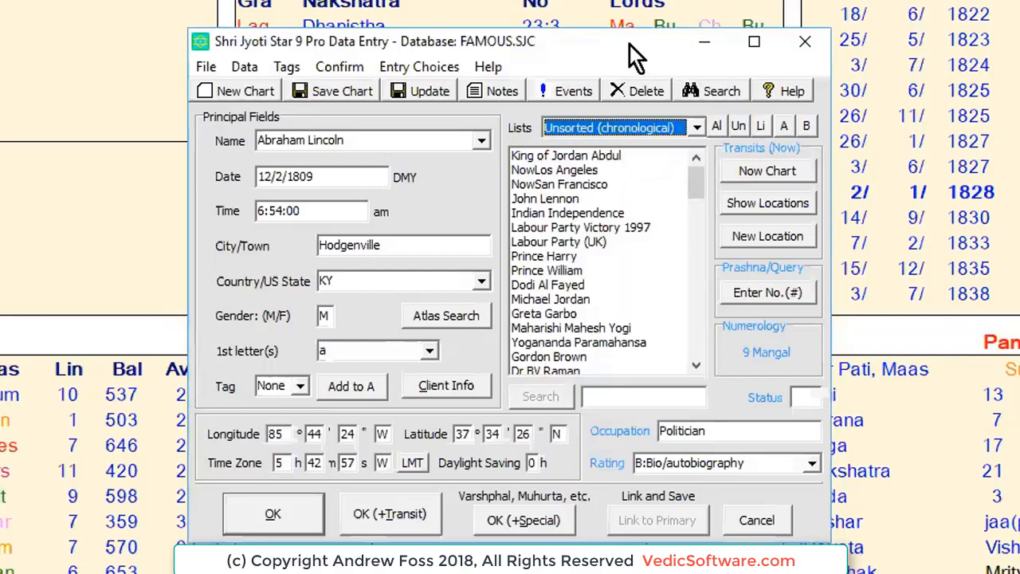
List the charts linked to the primary chart and accept Abraham Lincoln's data to display his chart.
{"action": "left_click", "coordinate": [762, 125]}
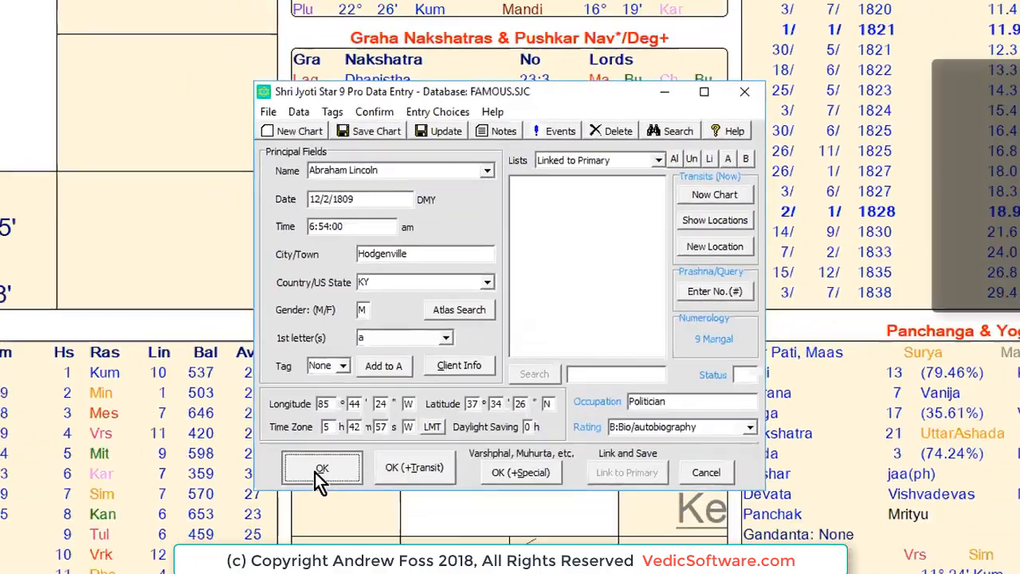
{"action": "left_click", "coordinate": [271, 517]}
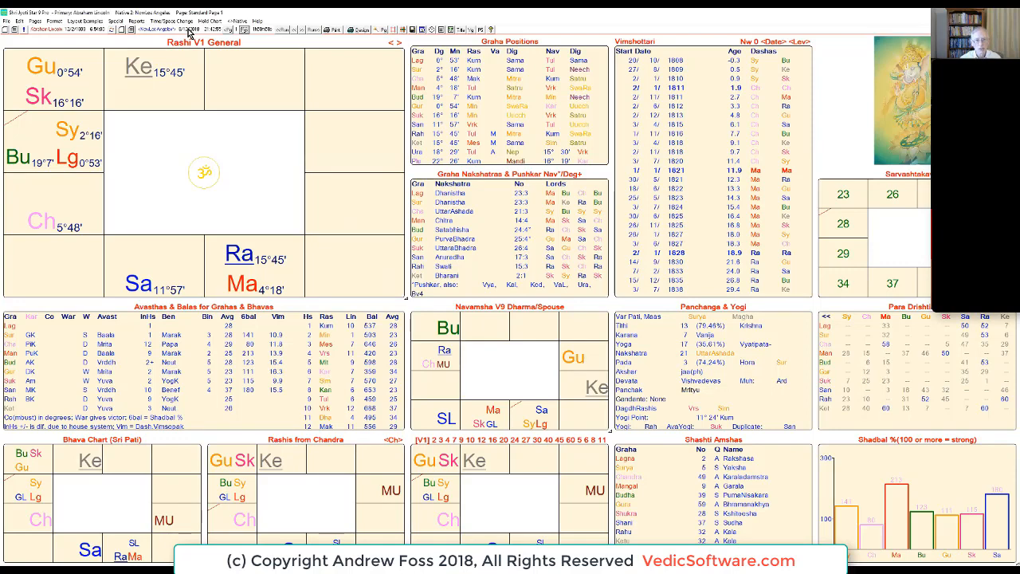
Open data entry for the second native, choose Albert Einstein and link his chart to the primary chart.
{"action": "left_click", "coordinate": [189, 30]}
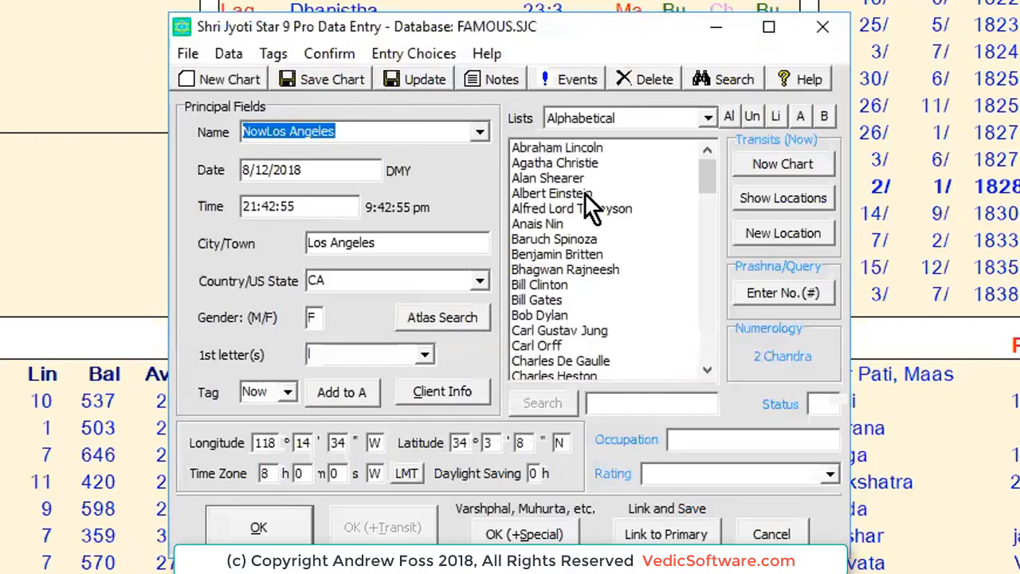
{"action": "left_click", "coordinate": [585, 192]}
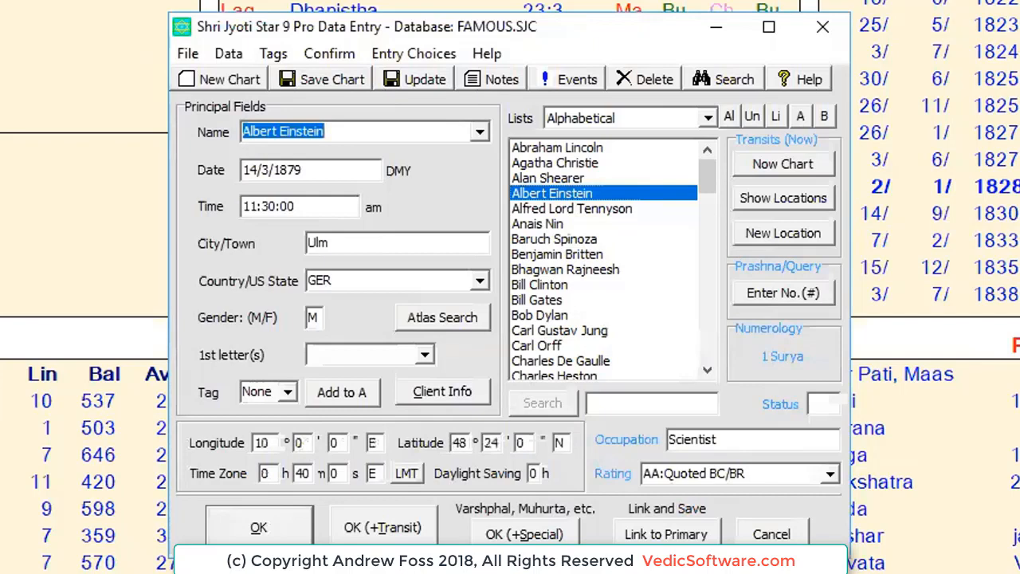
{"action": "left_click", "coordinate": [638, 537]}
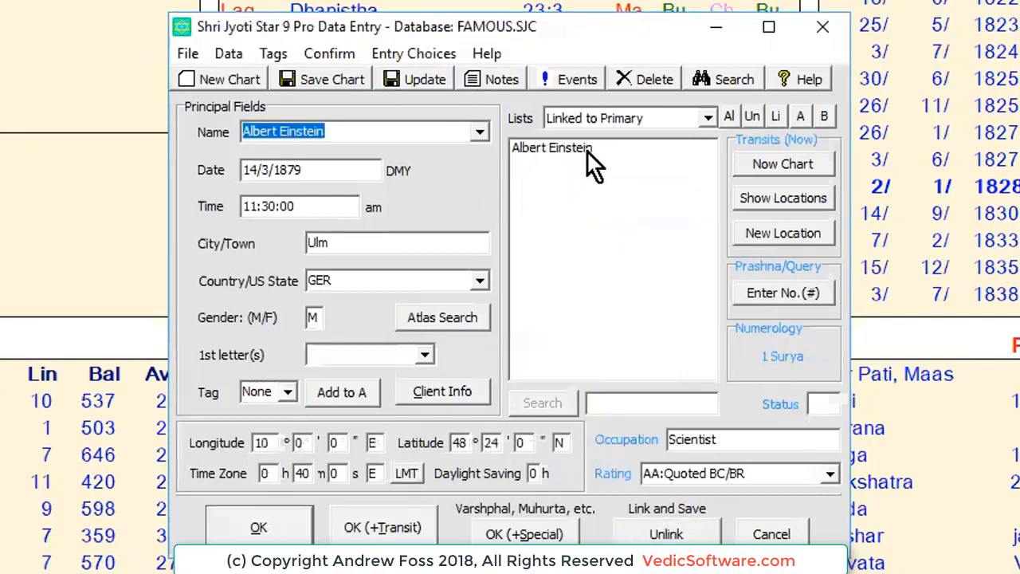
{"action": "mouse_move", "coordinate": [585, 149]}
Examine the available chart list categories, from the general groups through the planetary sign and Lagna nakshatra filters.
{"action": "left_click", "coordinate": [706, 118]}
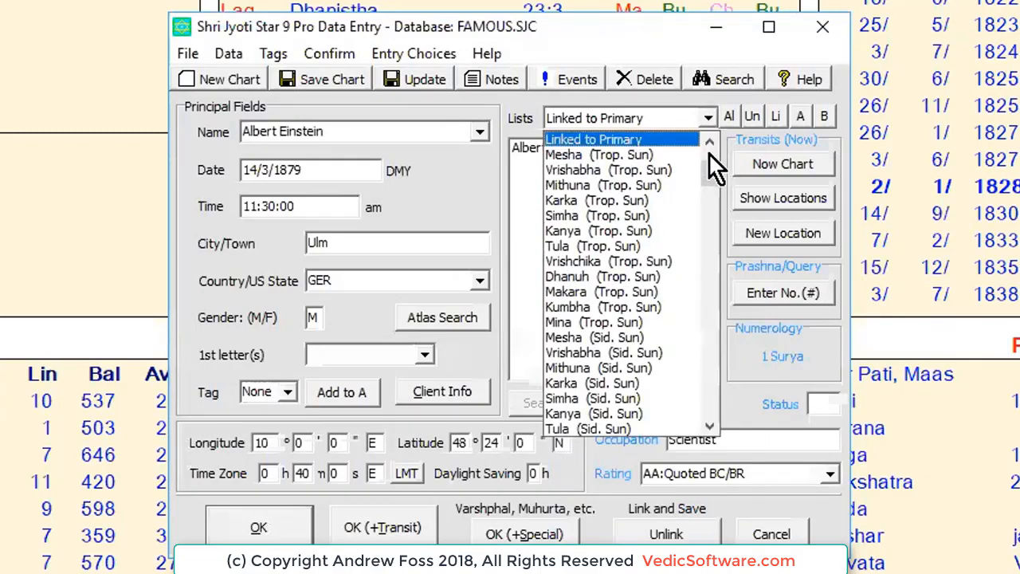
{"action": "scroll", "coordinate": [696, 174], "scroll_direction": "up", "scroll_amount": 3}
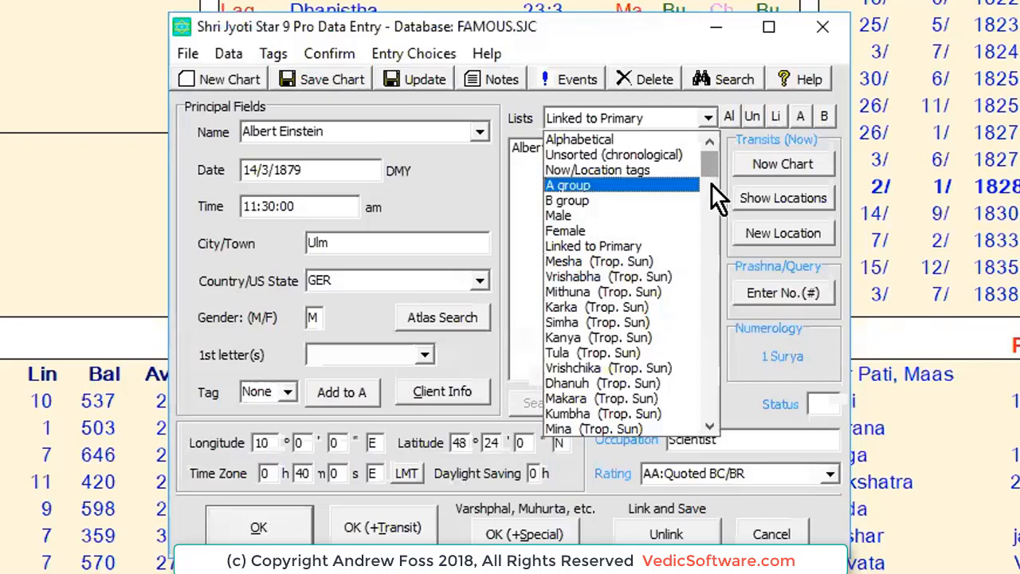
{"action": "left_click_drag", "start_coordinate": [713, 205], "coordinate": [692, 287]}
{"action": "scroll", "coordinate": [690, 312], "scroll_direction": "down", "scroll_amount": 4}
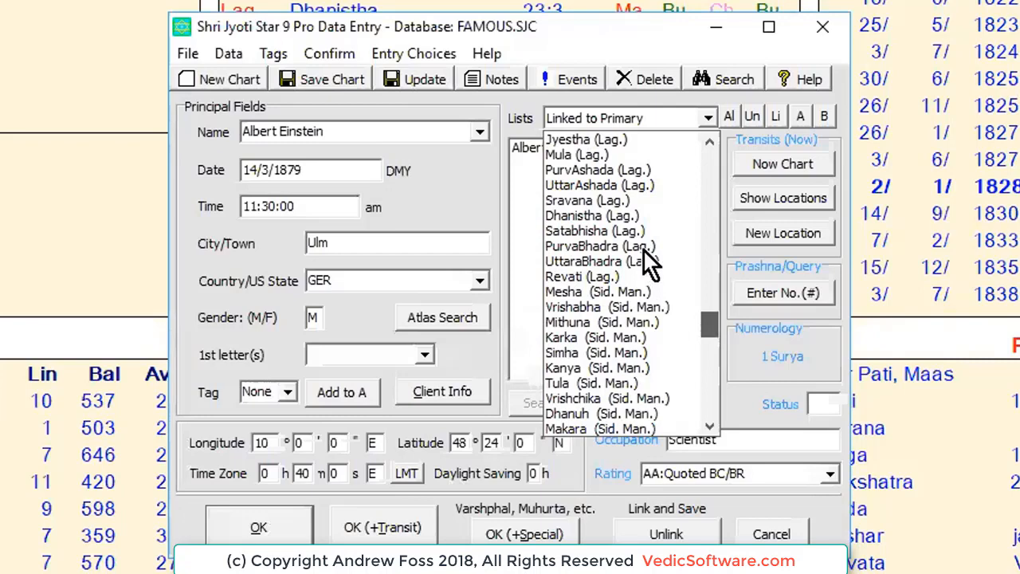
{"action": "left_click", "coordinate": [711, 336]}
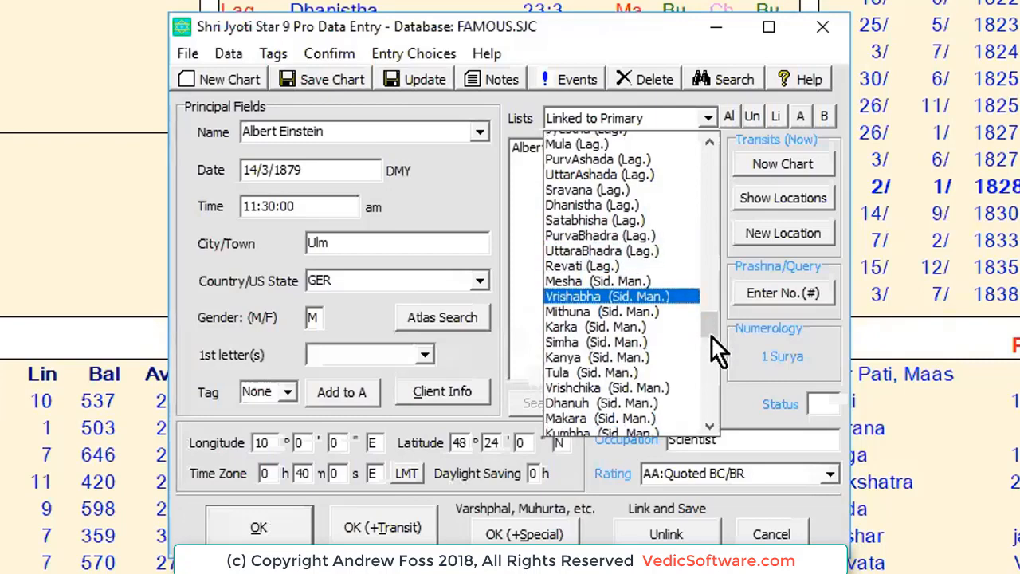
{"action": "left_click_drag", "start_coordinate": [711, 336], "coordinate": [711, 357]}
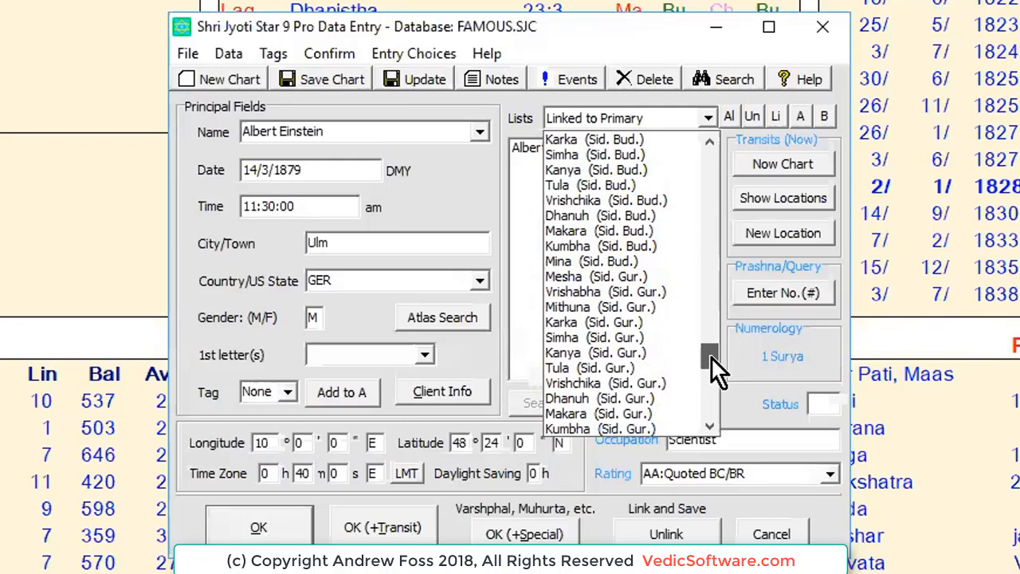
{"action": "left_click_drag", "start_coordinate": [711, 357], "coordinate": [701, 155]}
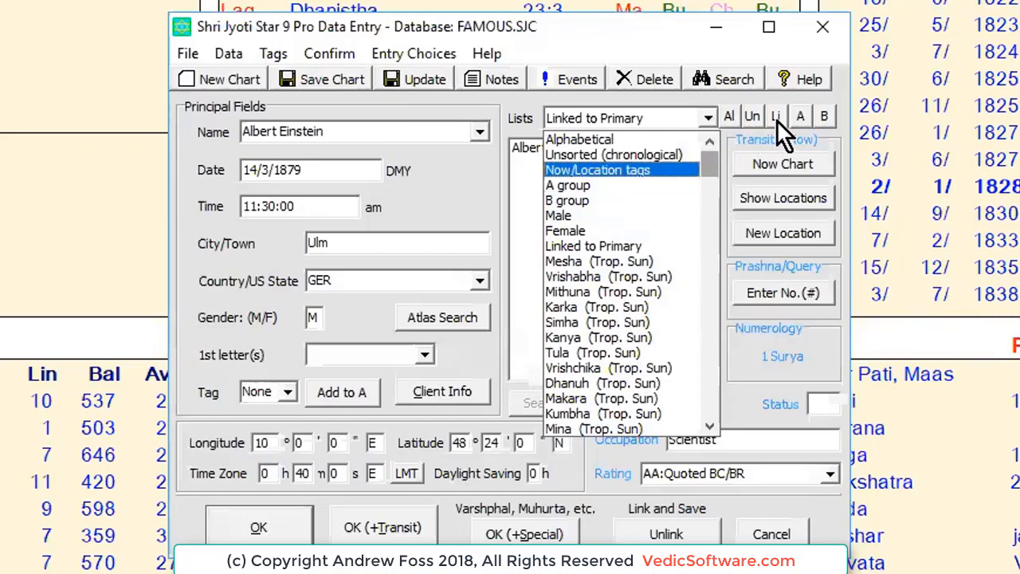
List the charts in the A group, followed by the saved locations used for transit charts.
{"action": "left_click", "coordinate": [802, 118]}
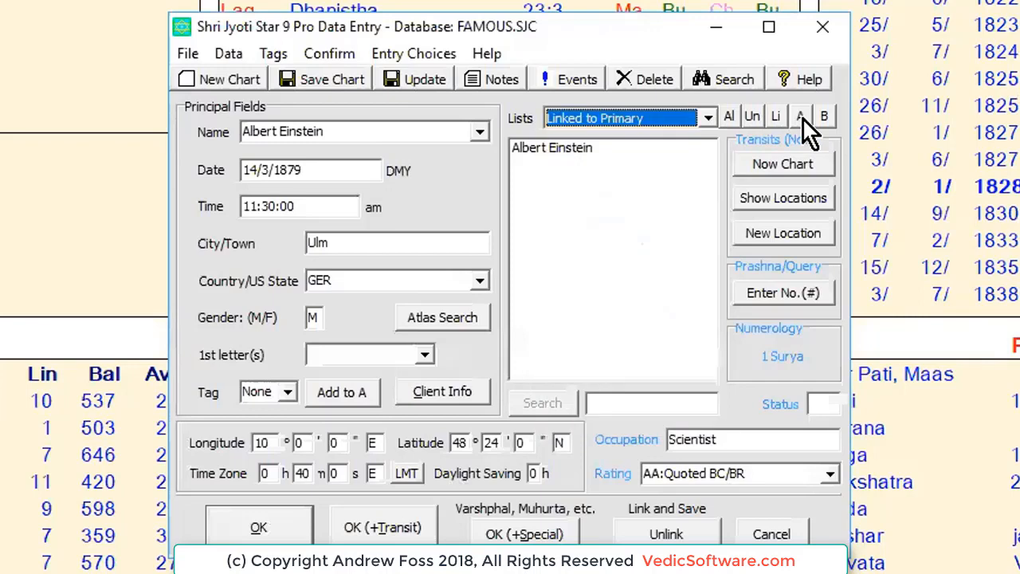
{"action": "left_click", "coordinate": [803, 116]}
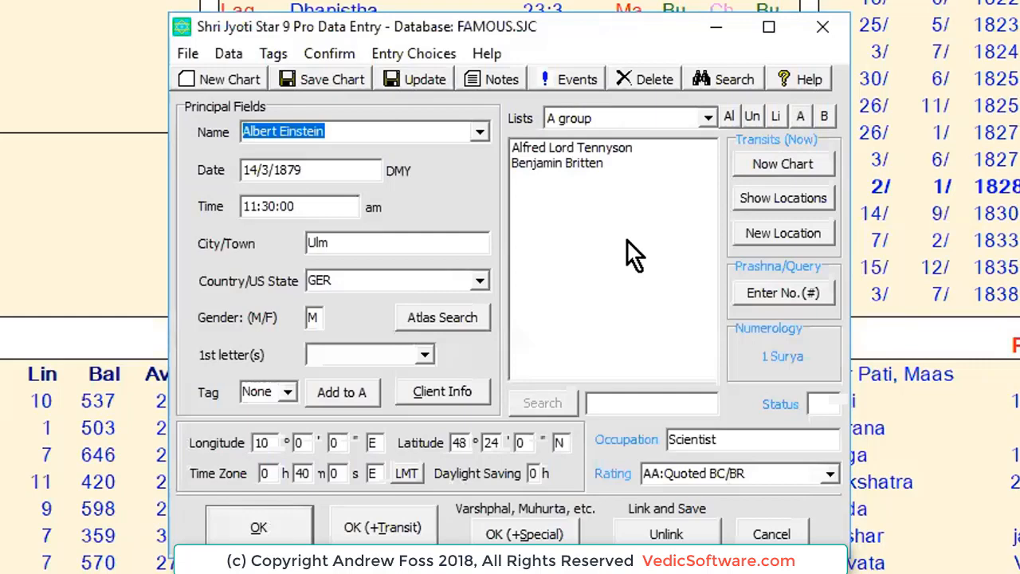
{"action": "mouse_move", "coordinate": [627, 239]}
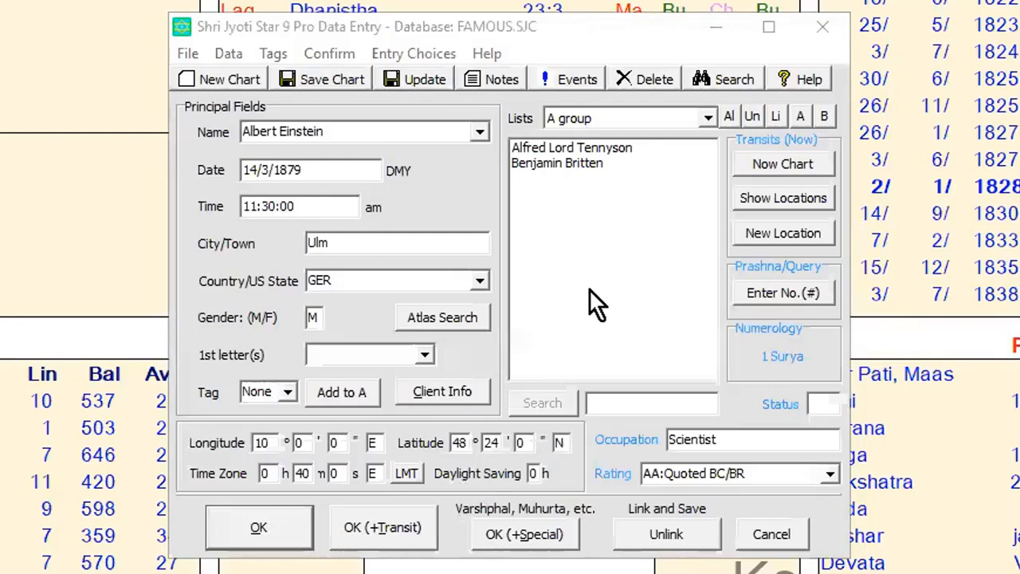
{"action": "left_click", "coordinate": [765, 198]}
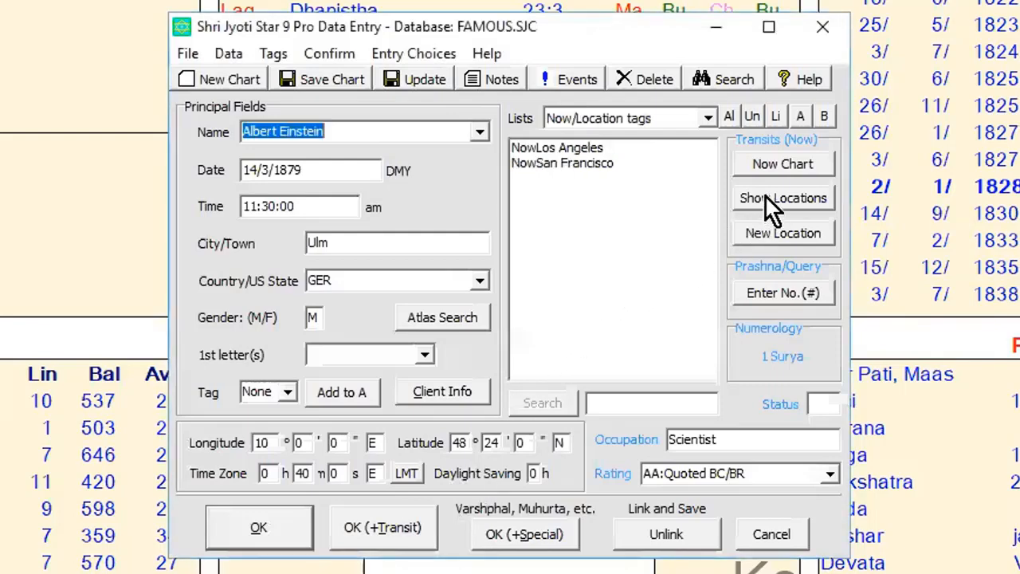
{"action": "mouse_move", "coordinate": [602, 211]}
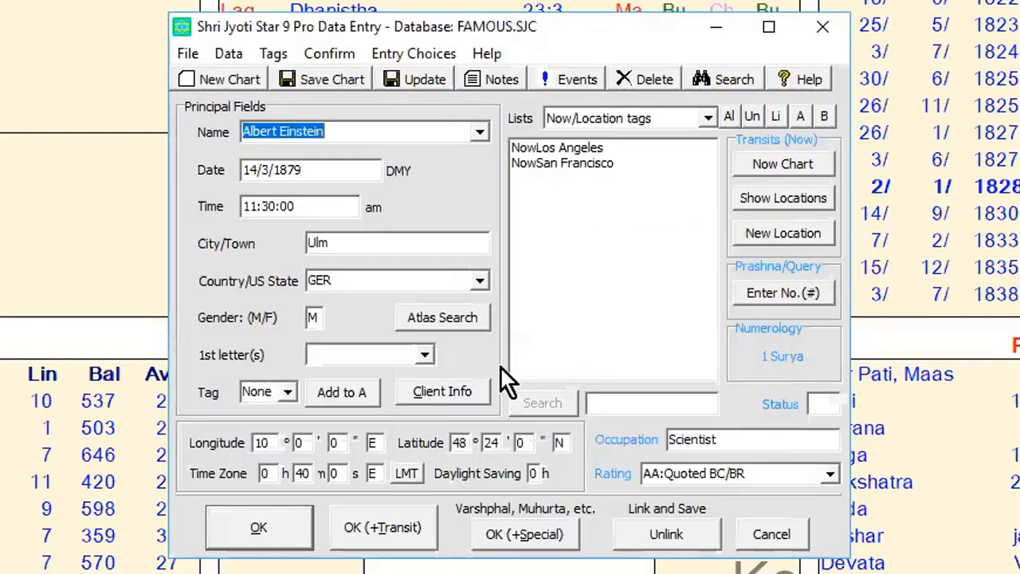
Add a new Now location for Boston, MA.
{"action": "left_click", "coordinate": [793, 228]}
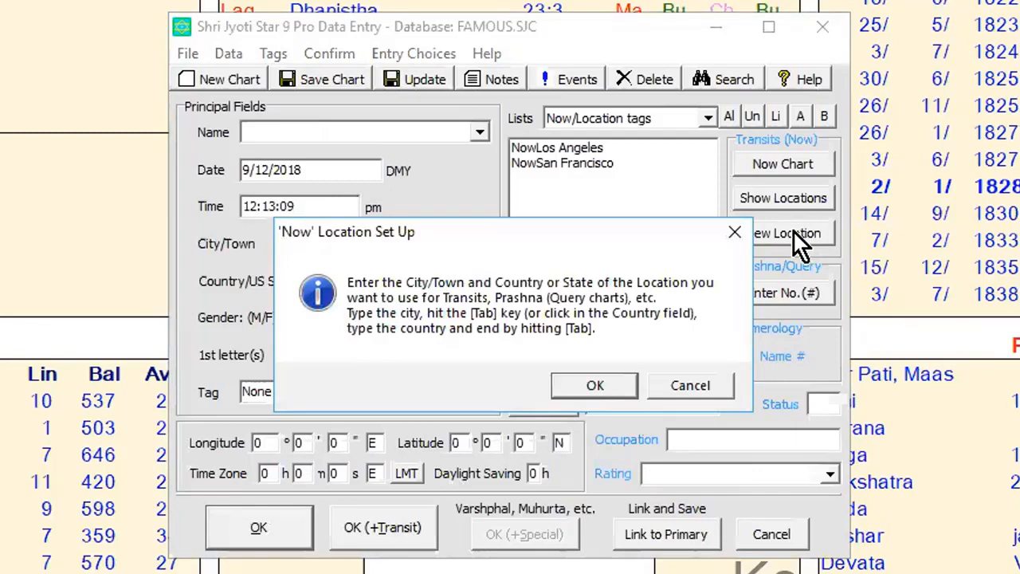
{"action": "left_click", "coordinate": [619, 379]}
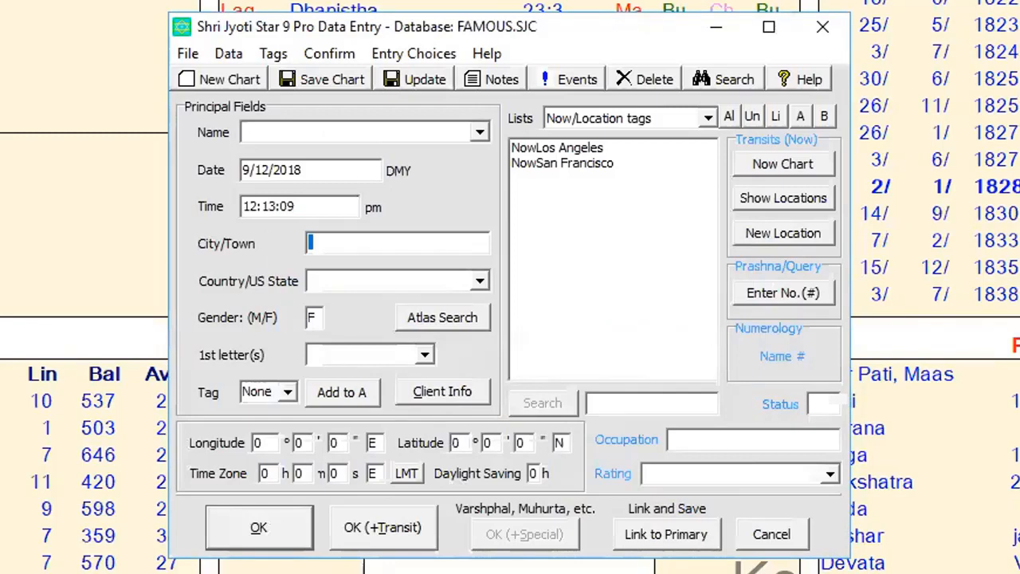
{"action": "type", "text": "Boston"}
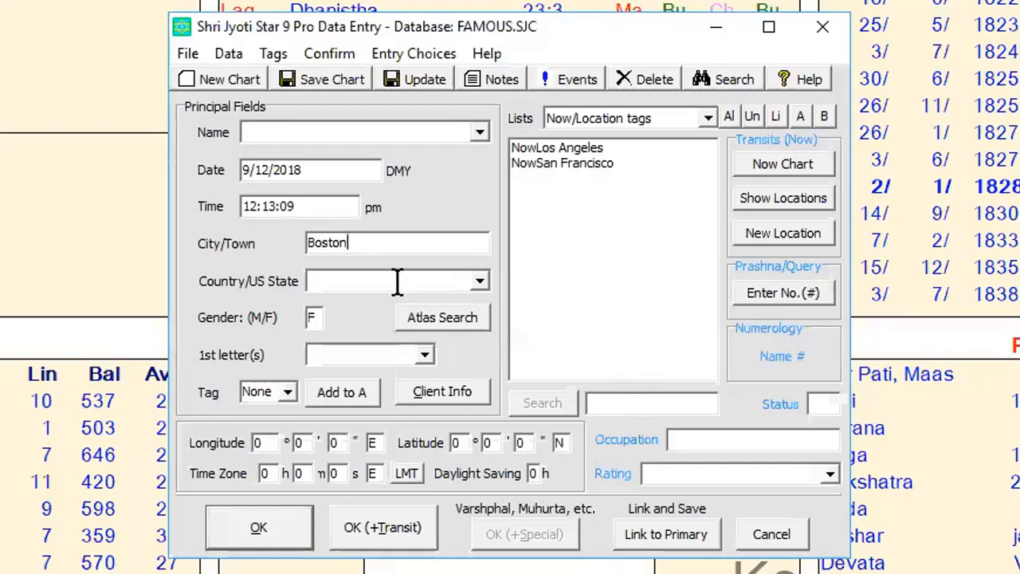
{"action": "key", "text": "Tab"}
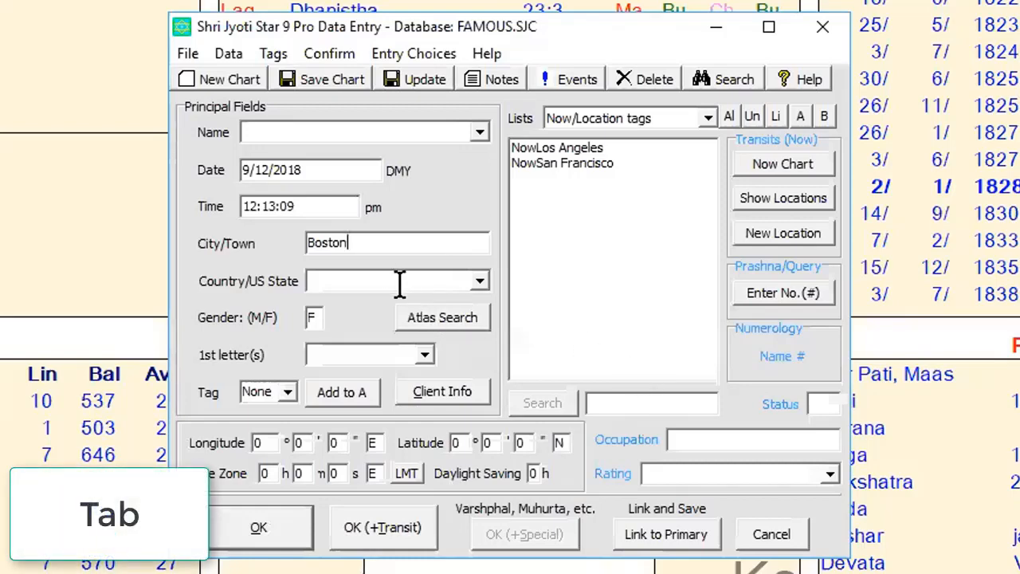
{"action": "type", "text": "ma"}
{"action": "key", "text": "Tab"}
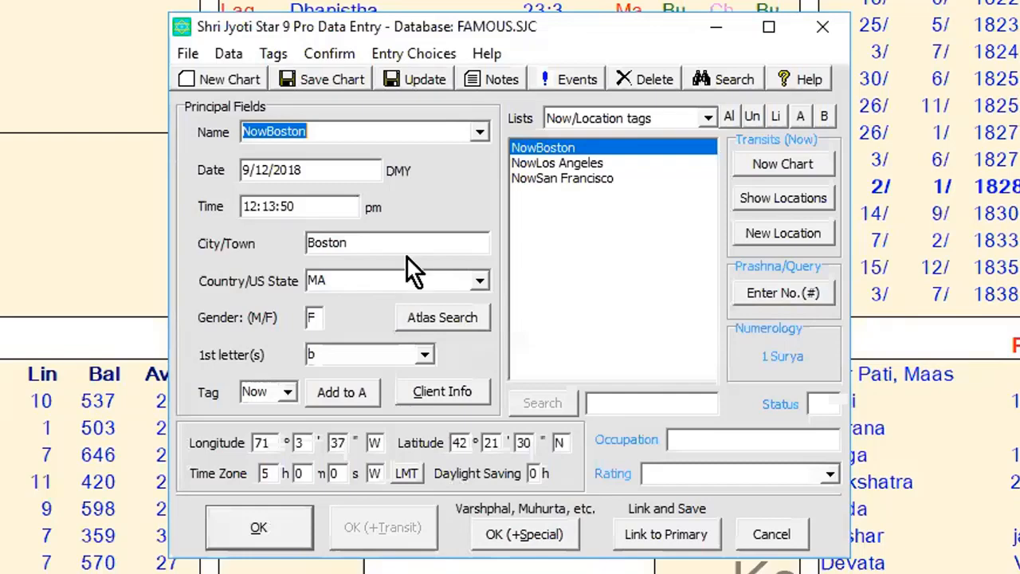
Set the NowBoston chart to the current date and time and close the data entry window.
{"action": "left_click", "coordinate": [805, 158]}
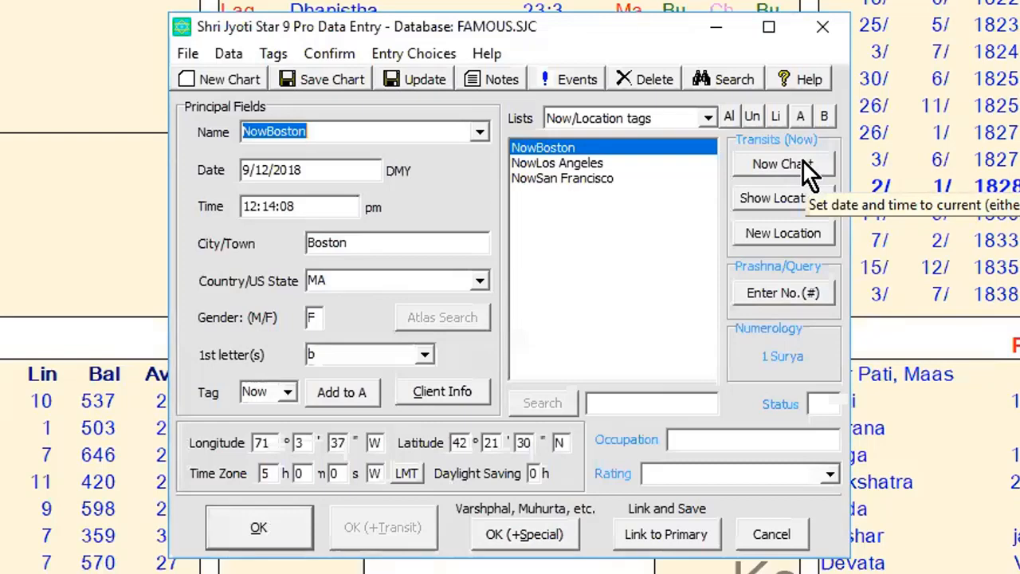
{"action": "left_click", "coordinate": [835, 29]}
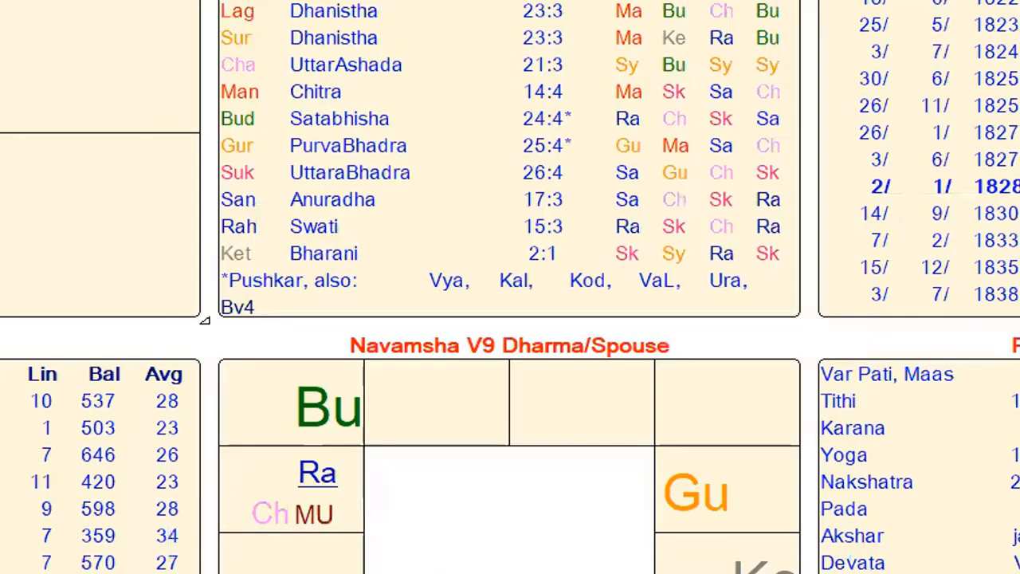
Reopen data entry for Abraham Lincoln's chart and view his client consultation details without changing them.
{"action": "key", "text": "Return"}
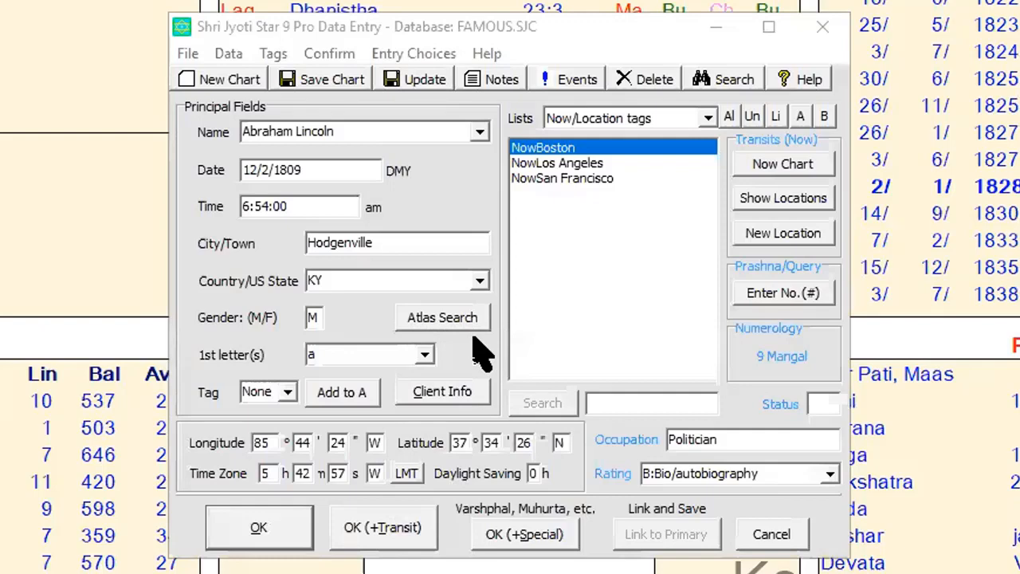
{"action": "left_click", "coordinate": [415, 277]}
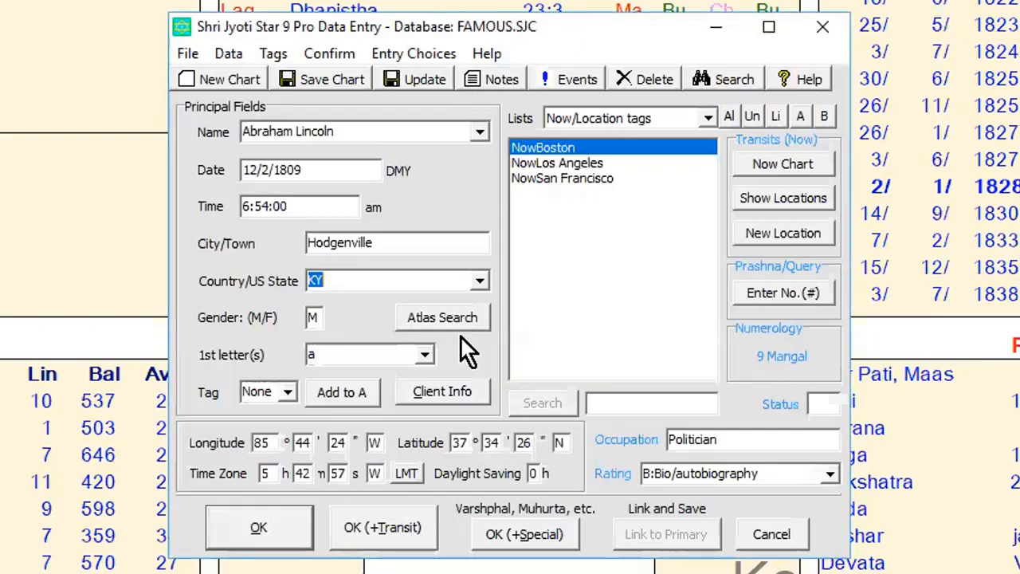
{"action": "left_click", "coordinate": [369, 279]}
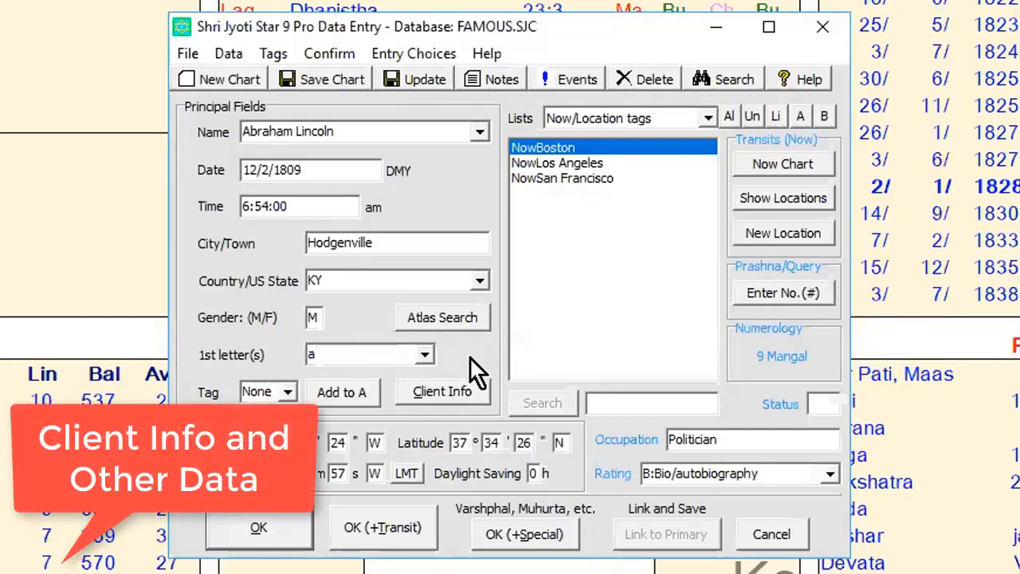
{"action": "left_click", "coordinate": [447, 390]}
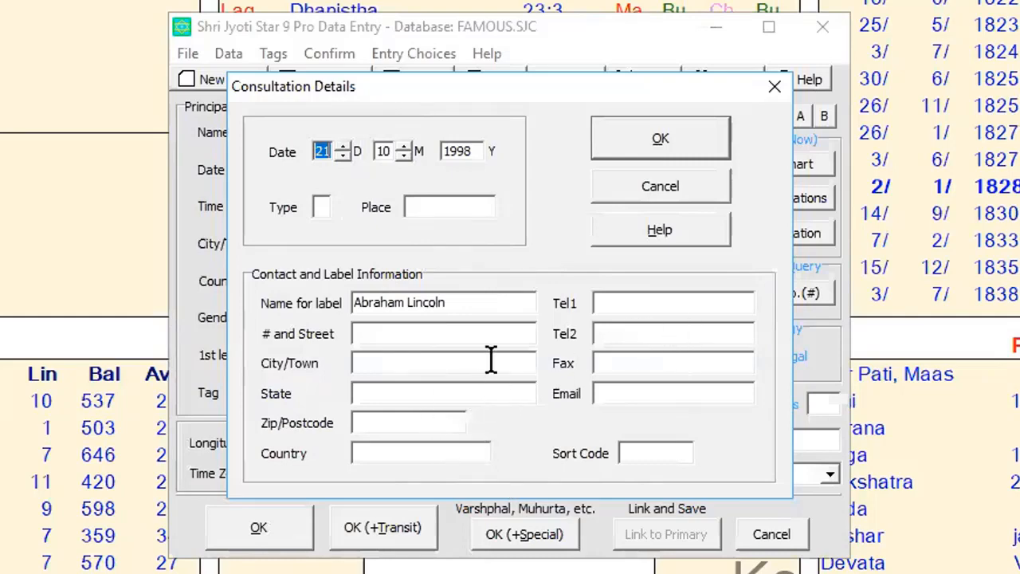
{"action": "left_click", "coordinate": [658, 189]}
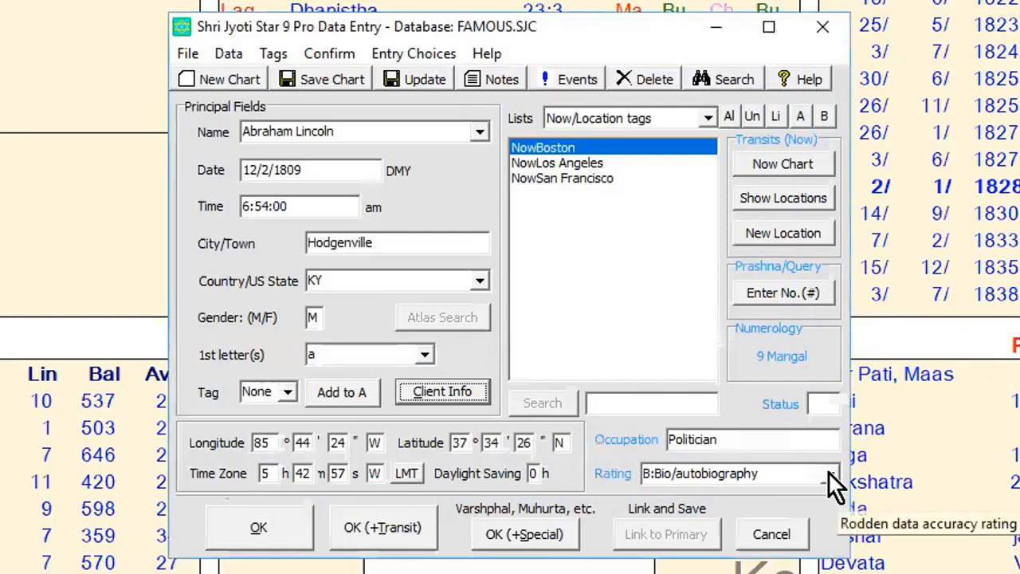
Examine the Rodden data accuracy rating options for Abraham Lincoln's chart.
{"action": "left_click", "coordinate": [828, 471]}
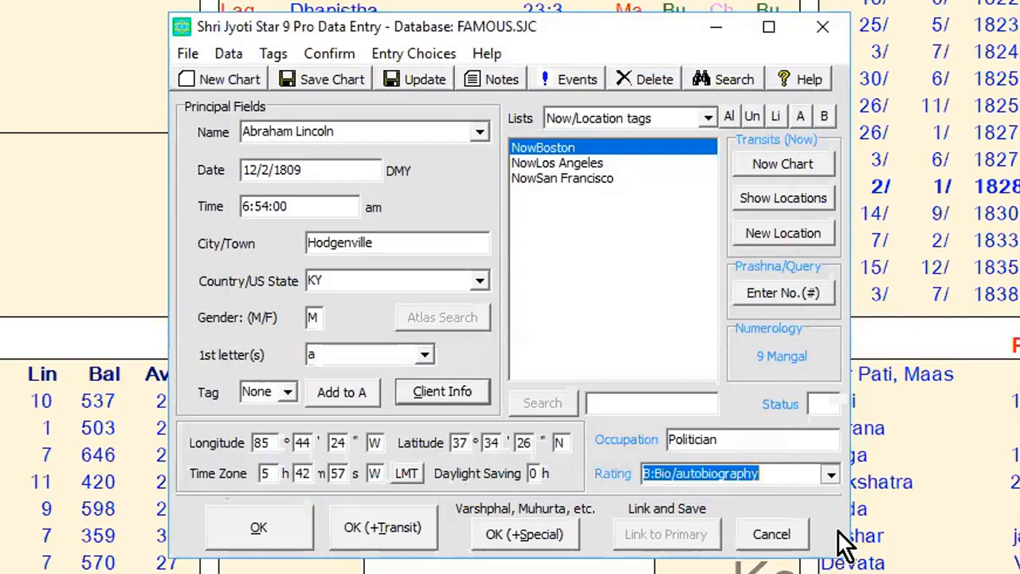
{"action": "left_click_drag", "start_coordinate": [838, 532], "coordinate": [838, 573]}
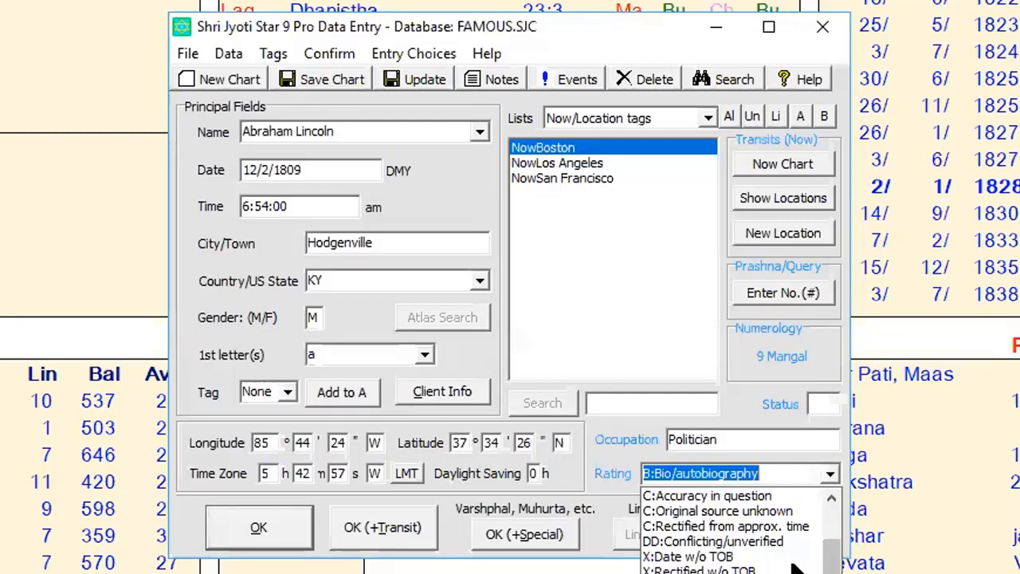
{"action": "scroll", "coordinate": [798, 564], "scroll_direction": "up", "scroll_amount": 2}
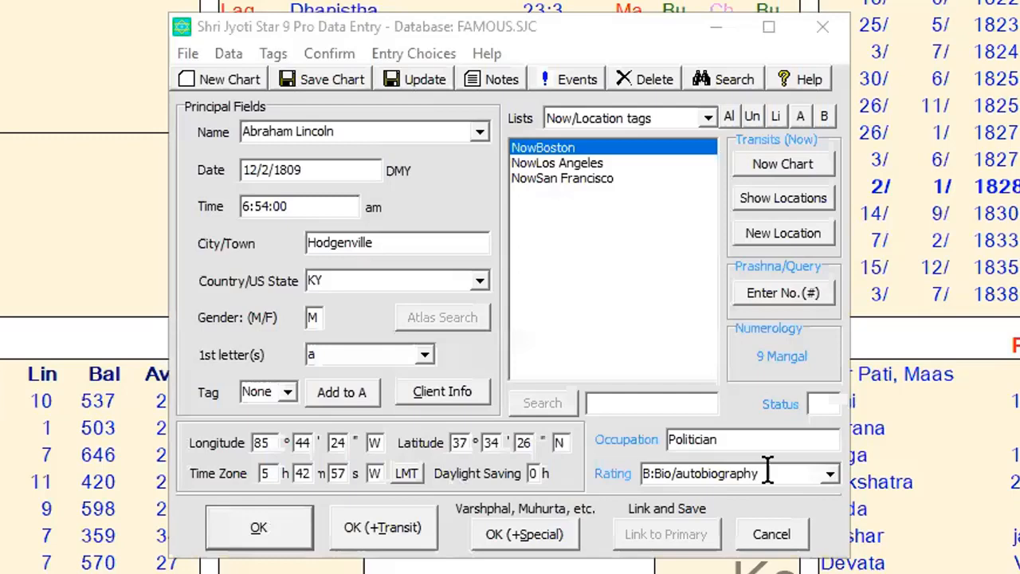
Start a Prashna number query with the current location, date and time, and cancel the number entry.
{"action": "left_click", "coordinate": [793, 295]}
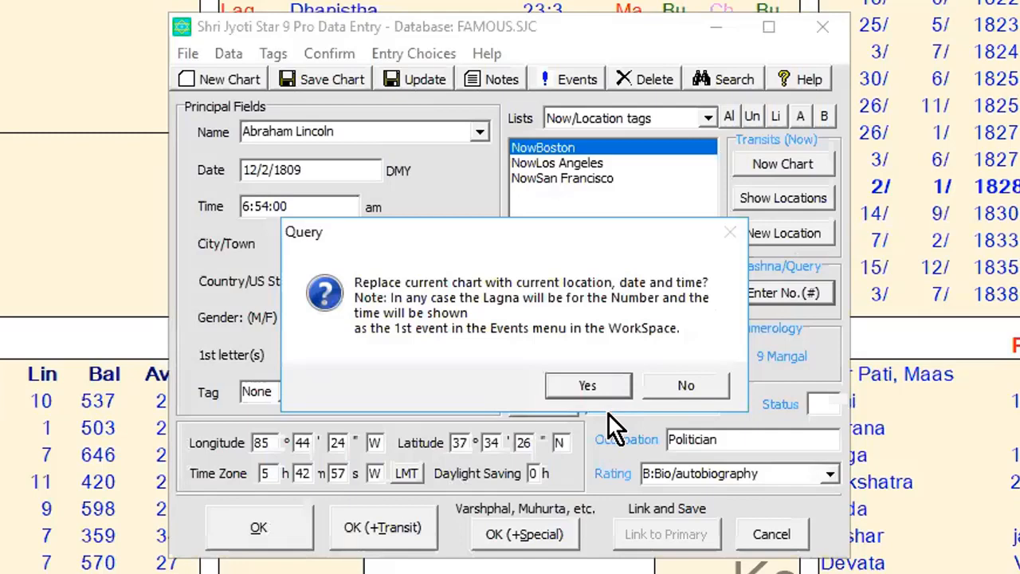
{"action": "left_click", "coordinate": [574, 384]}
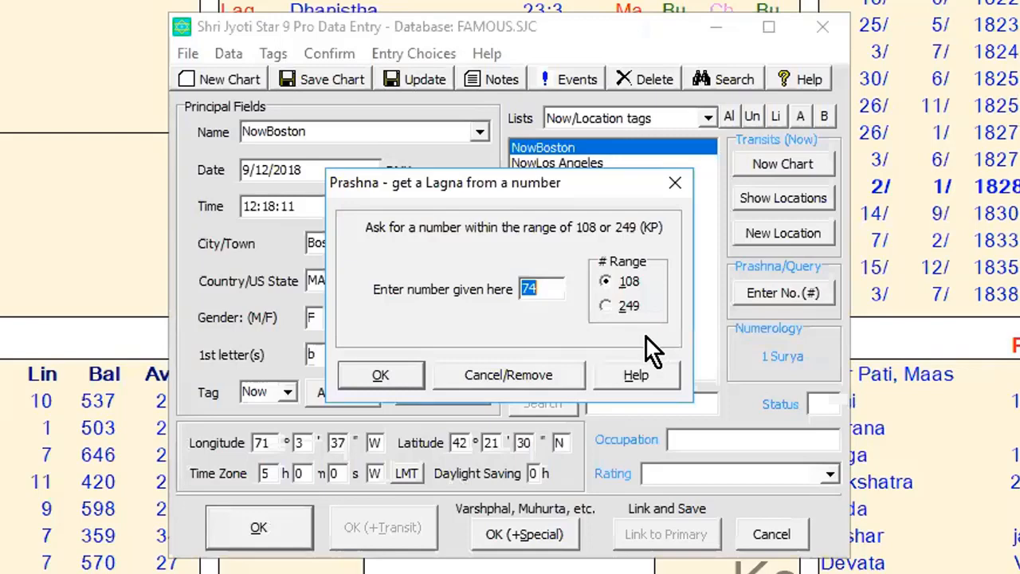
{"action": "left_click", "coordinate": [549, 376]}
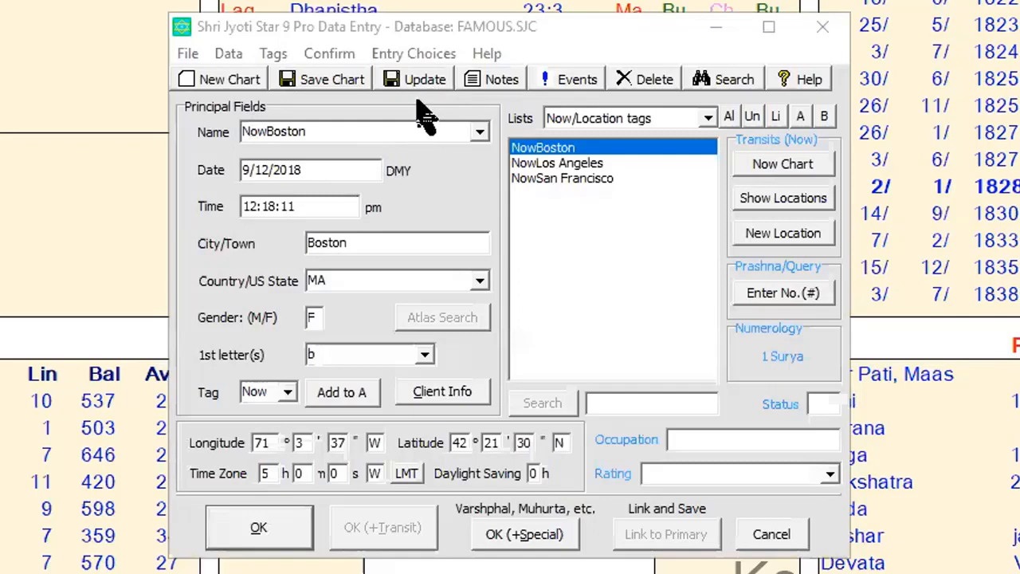
View the NowBoston chart's notes and draft a Marriage event for it without saving.
{"action": "left_click", "coordinate": [502, 76]}
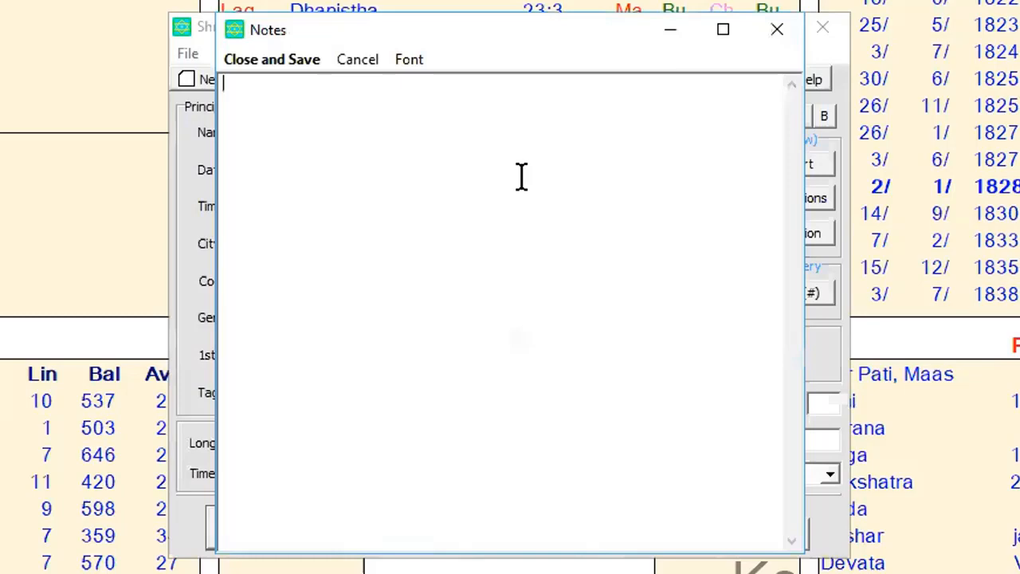
{"action": "left_click", "coordinate": [783, 35]}
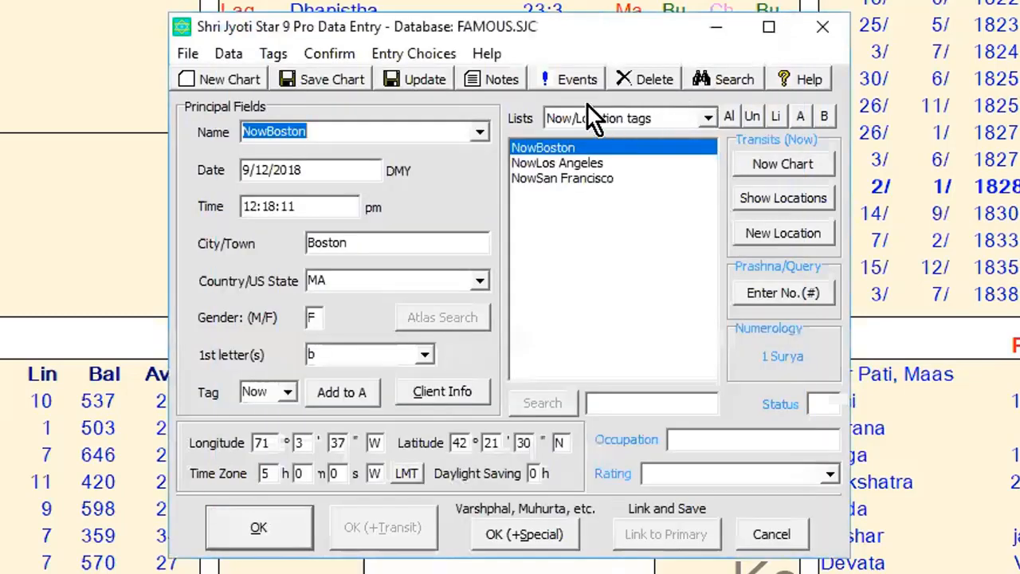
{"action": "left_click", "coordinate": [562, 77]}
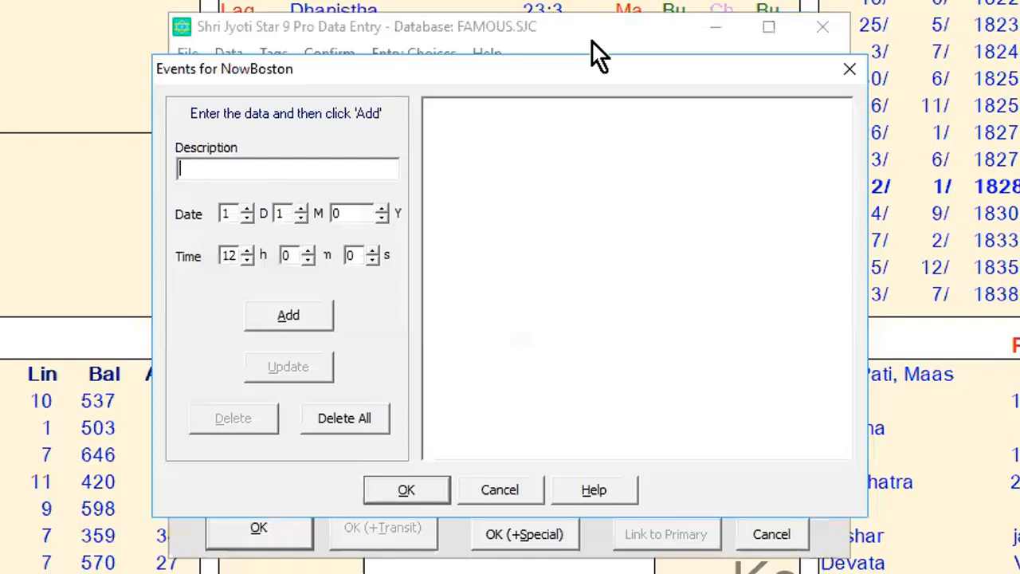
{"action": "type", "text": "Marriage"}
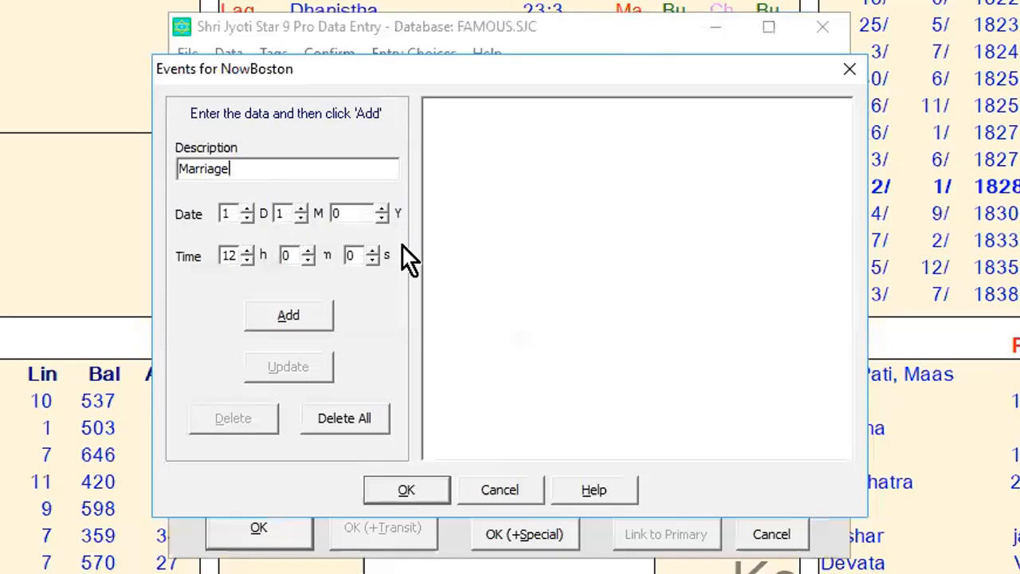
{"action": "key", "text": "Tab"}
{"action": "key", "text": "alt+a"}
{"action": "left_click", "coordinate": [509, 486]}
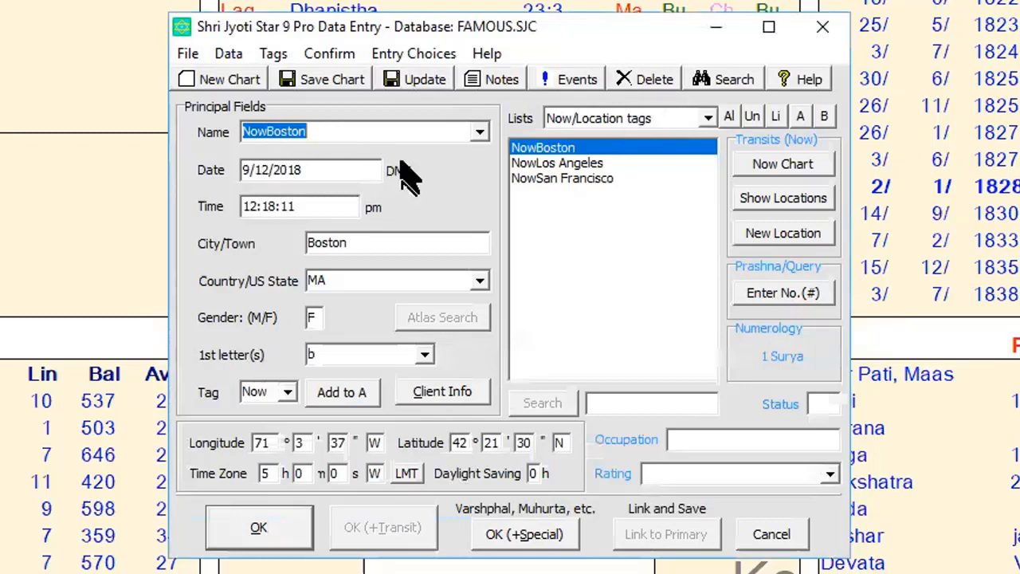
Look up Abraham Lincoln in the chart name list with the partial name "abrah".
{"action": "type", "text": "abr"}
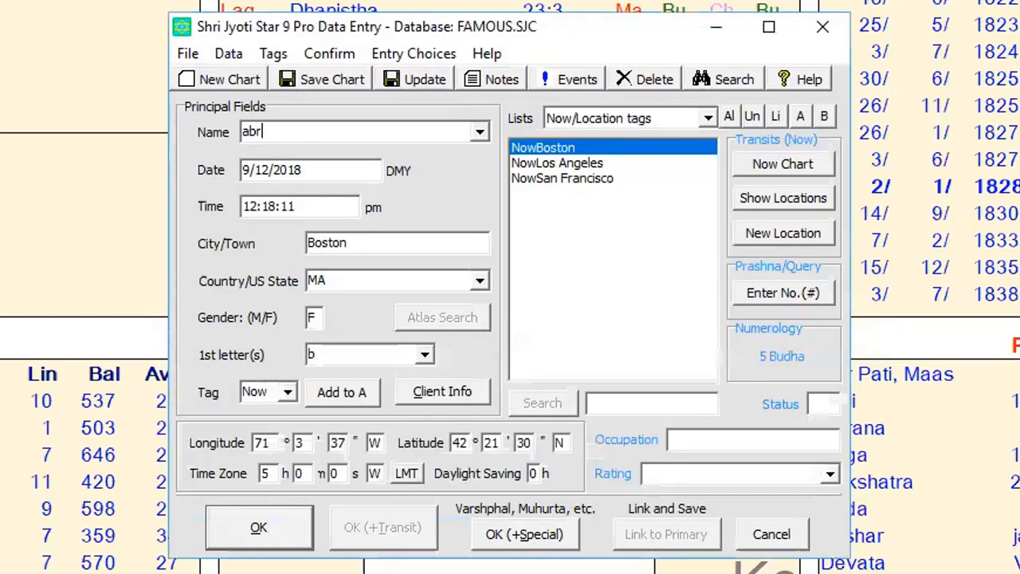
{"action": "type", "text": "ah"}
{"action": "key", "text": "Down"}
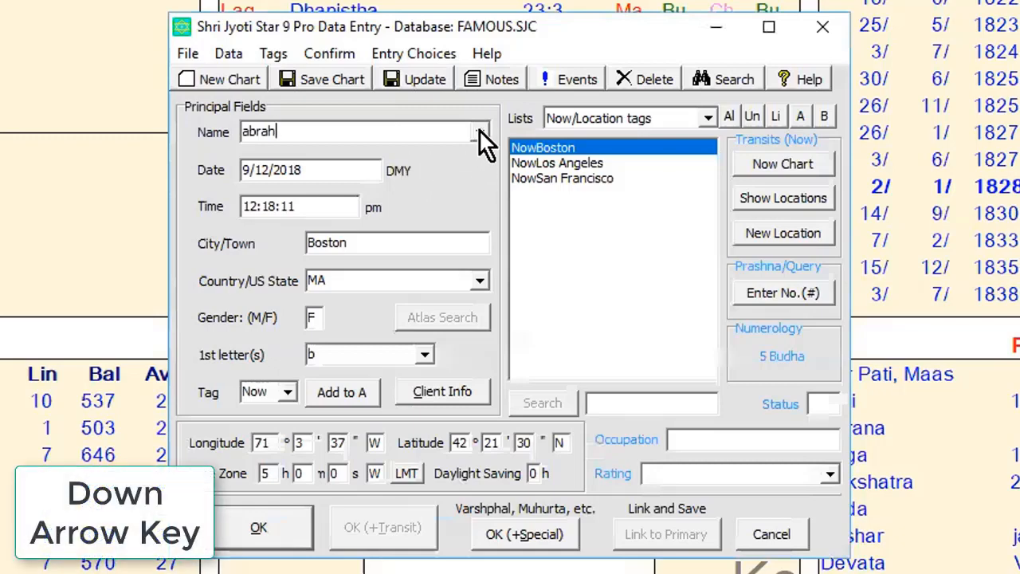
{"action": "left_click", "coordinate": [479, 129]}
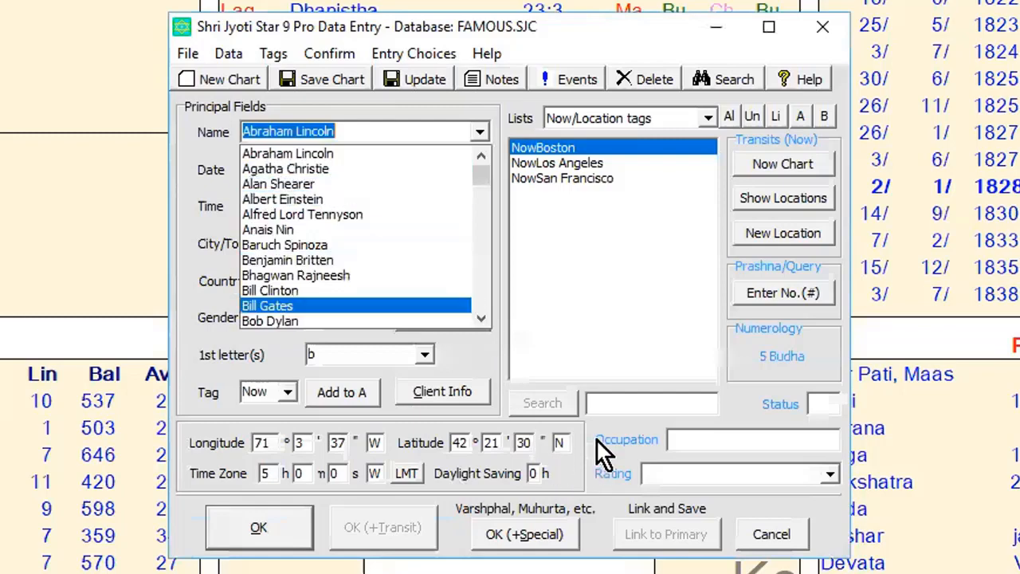
Load Abraham Lincoln's chart by searching the database for the partial name "lincol".
{"action": "left_click", "coordinate": [601, 404]}
{"action": "left_click", "coordinate": [601, 403]}
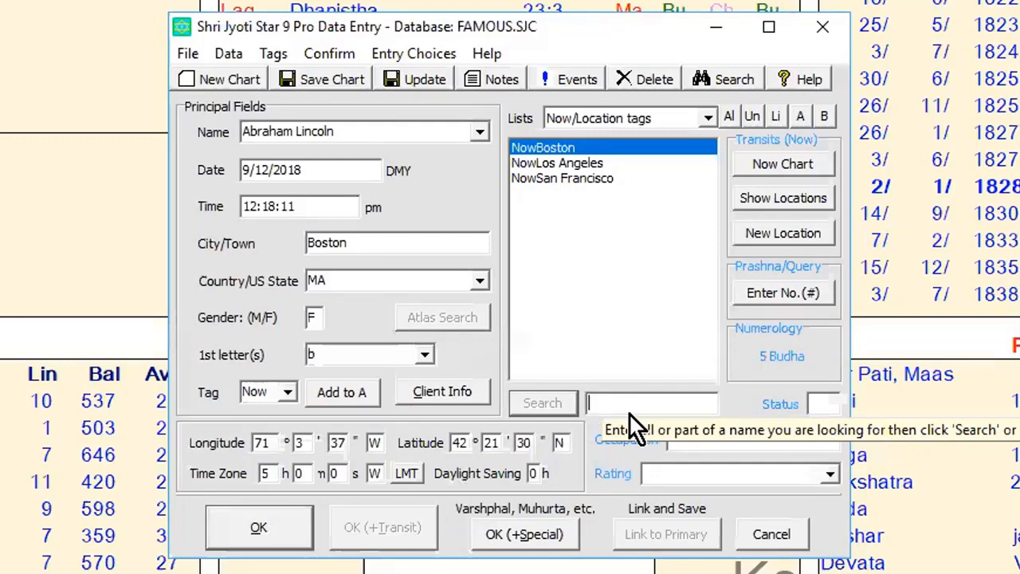
{"action": "type", "text": "lincol"}
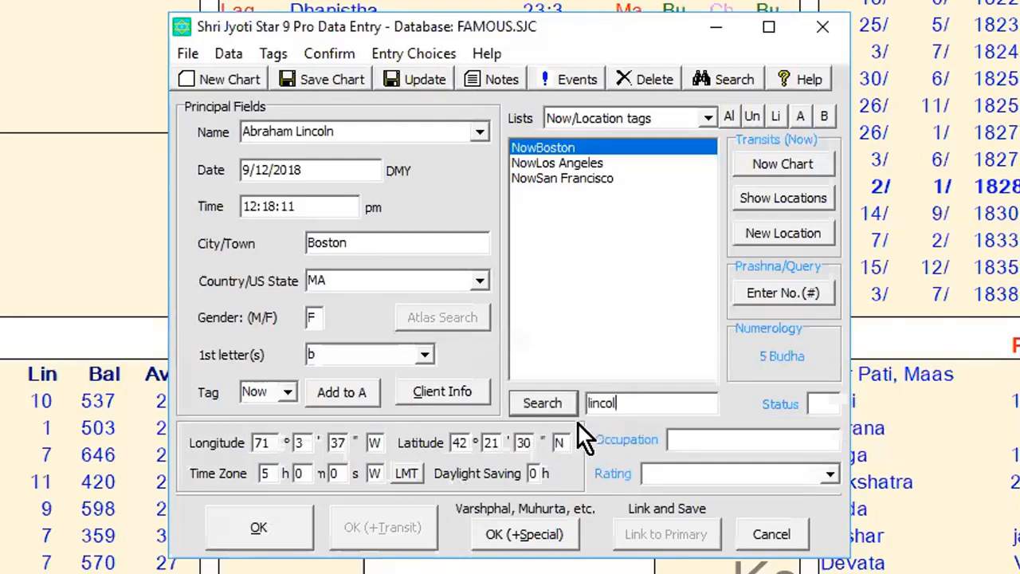
{"action": "left_click", "coordinate": [535, 406]}
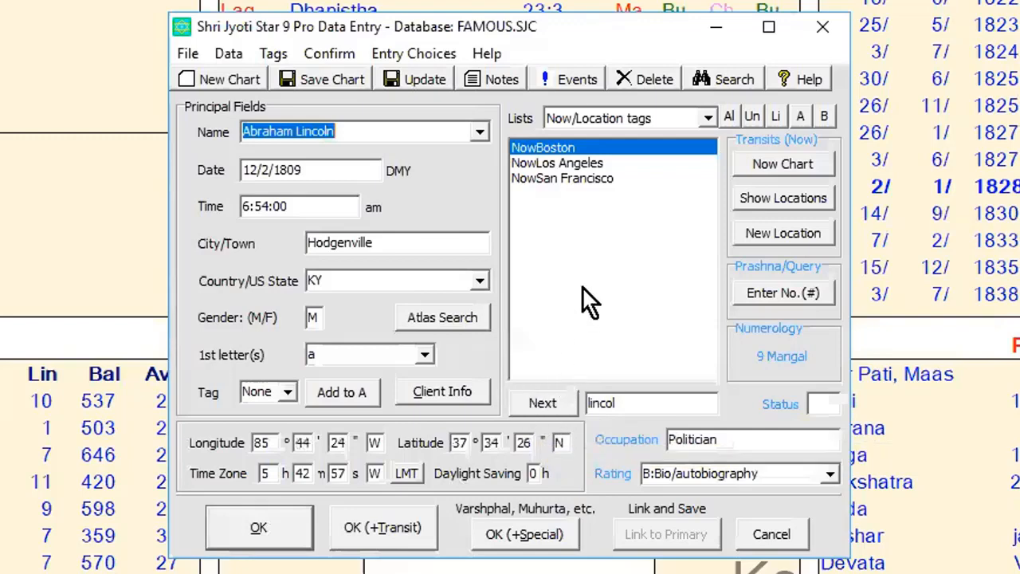
Search the data file by name for "linc" with the advanced record search, and close it without importing.
{"action": "left_click", "coordinate": [727, 79]}
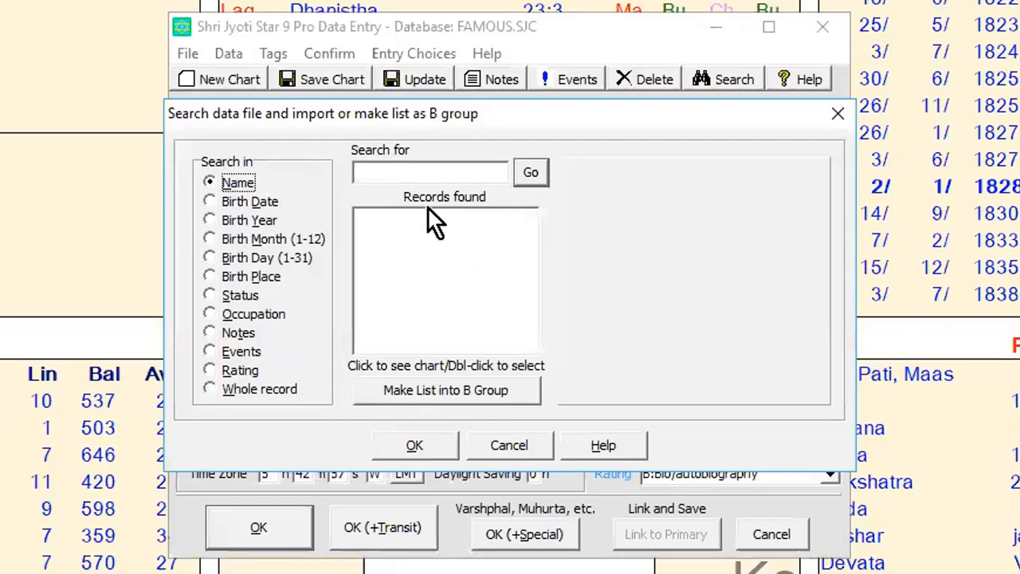
{"action": "left_click", "coordinate": [439, 172]}
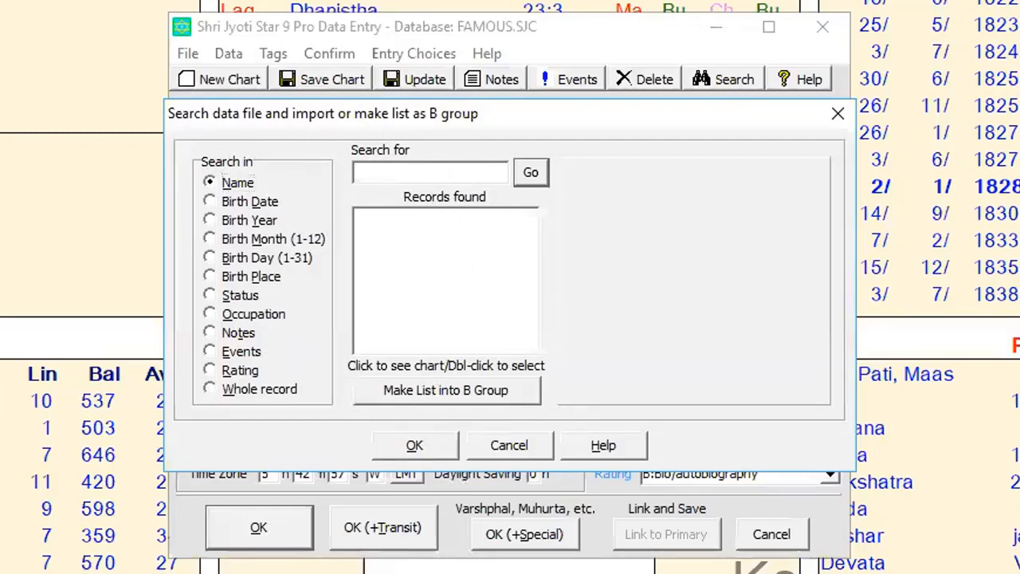
{"action": "type", "text": "linc"}
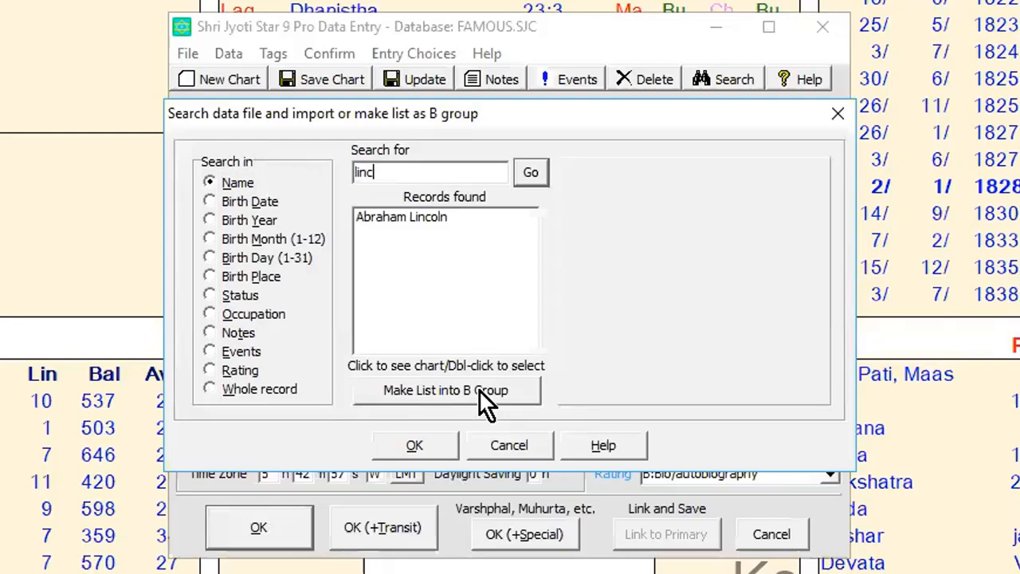
{"action": "left_click", "coordinate": [505, 445]}
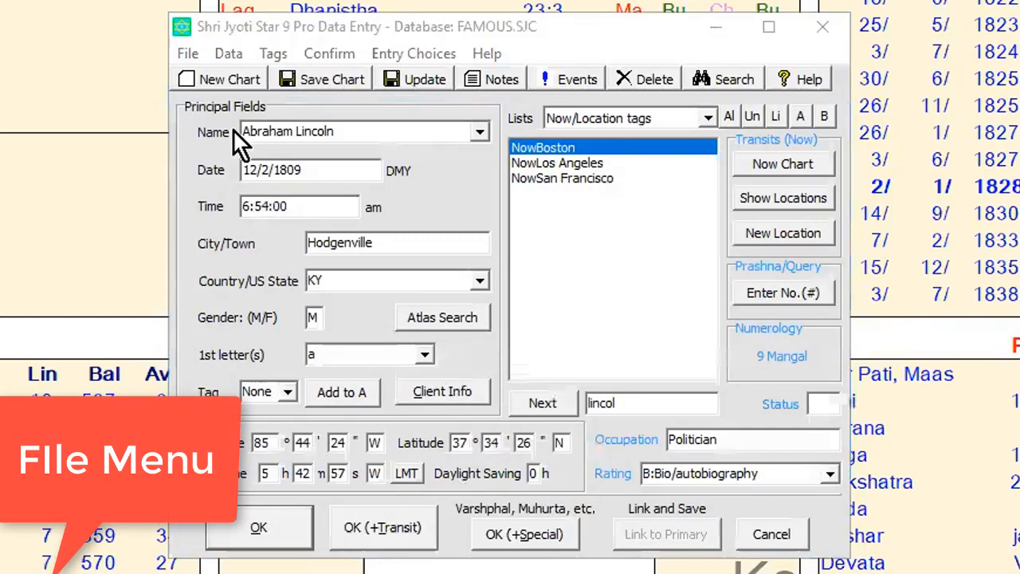
{"action": "left_click", "coordinate": [188, 55]}
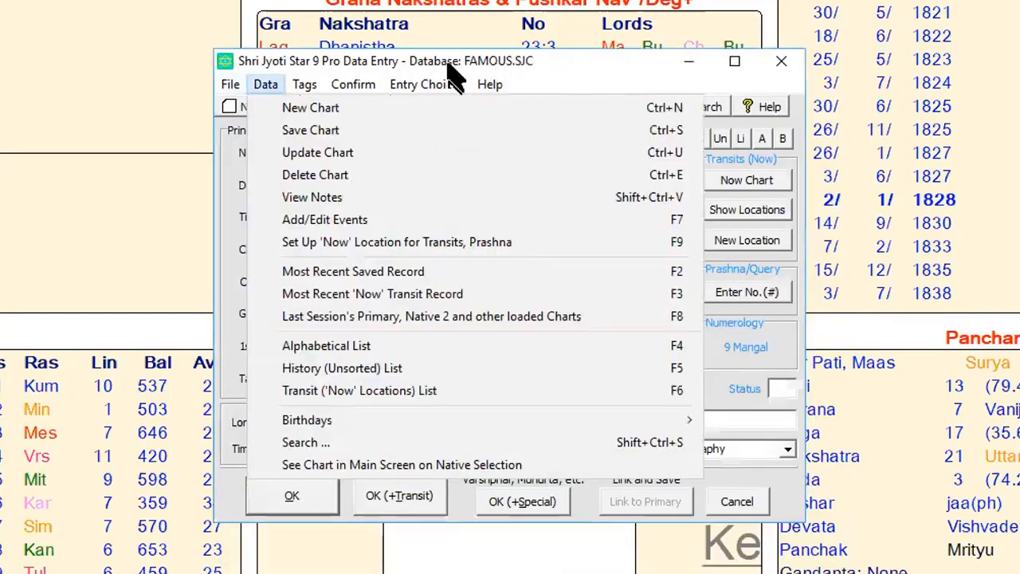
{"action": "left_click", "coordinate": [579, 56]}
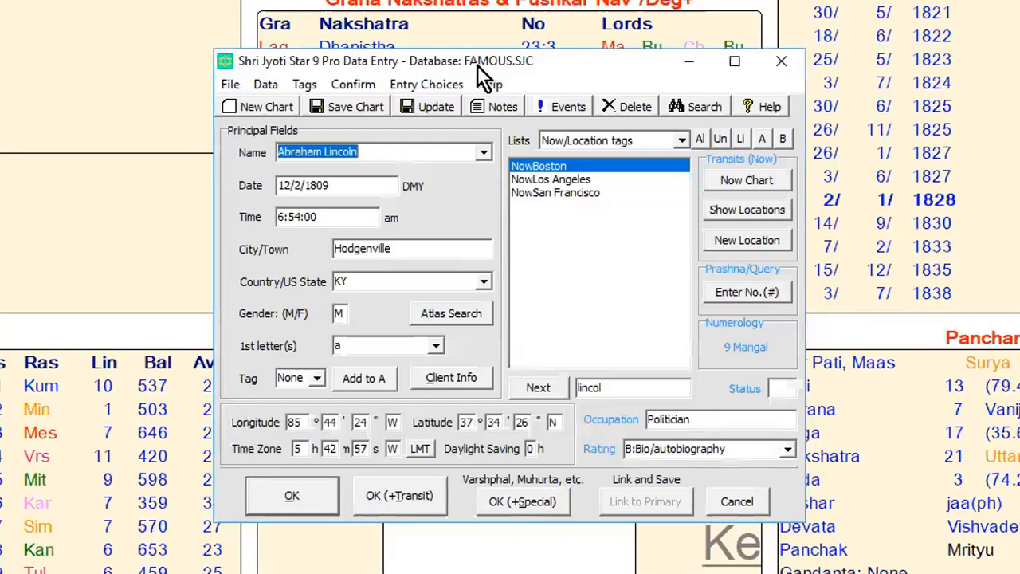
{"action": "left_click", "coordinate": [233, 83]}
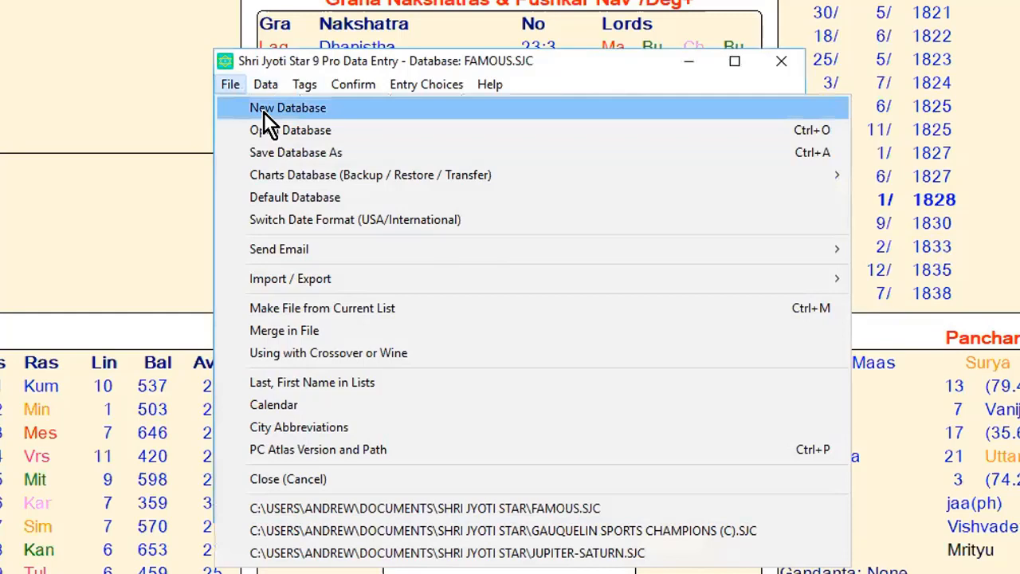
{"action": "mouse_move", "coordinate": [275, 85]}
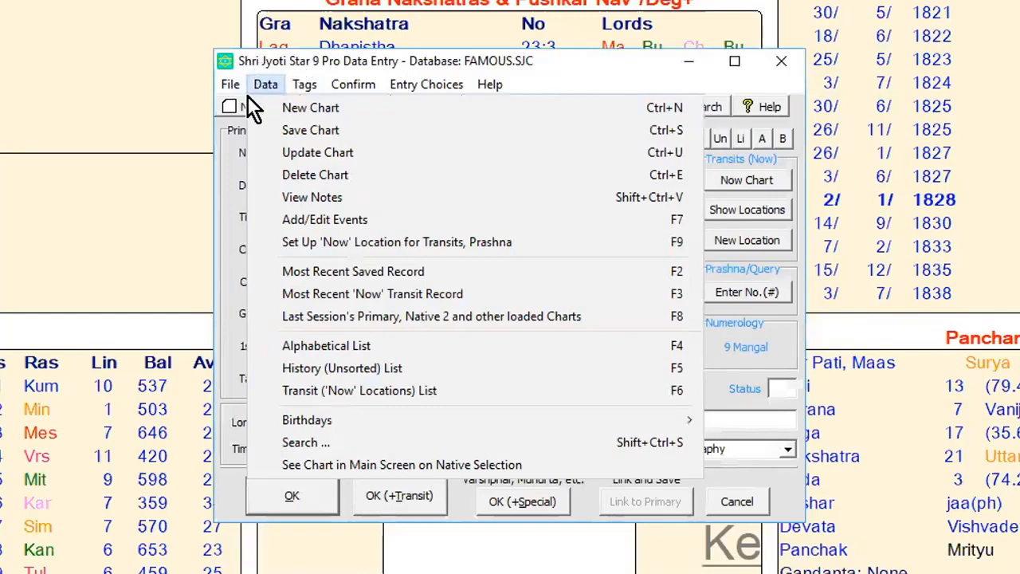
{"action": "mouse_move", "coordinate": [227, 85]}
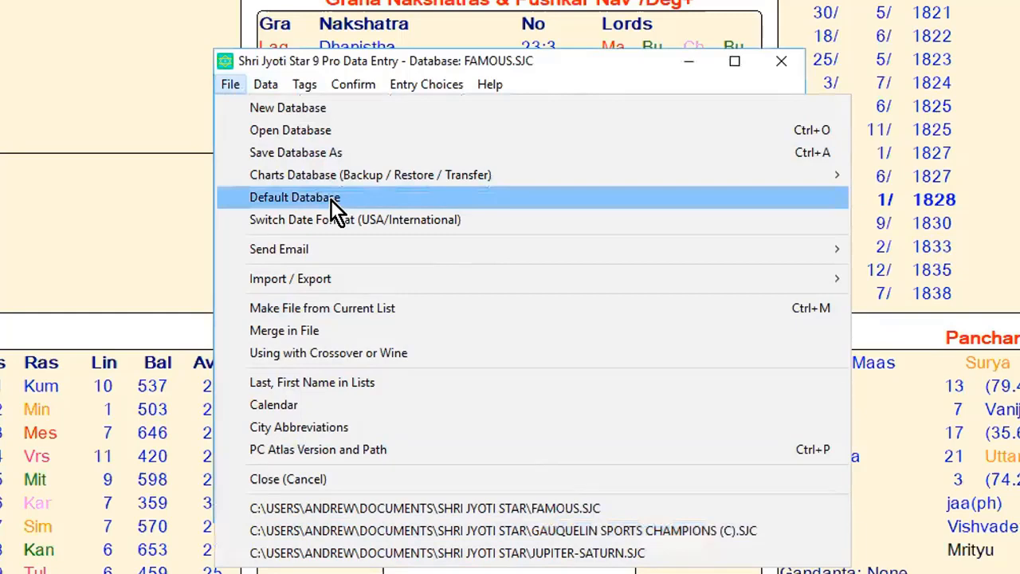
{"action": "mouse_move", "coordinate": [346, 175]}
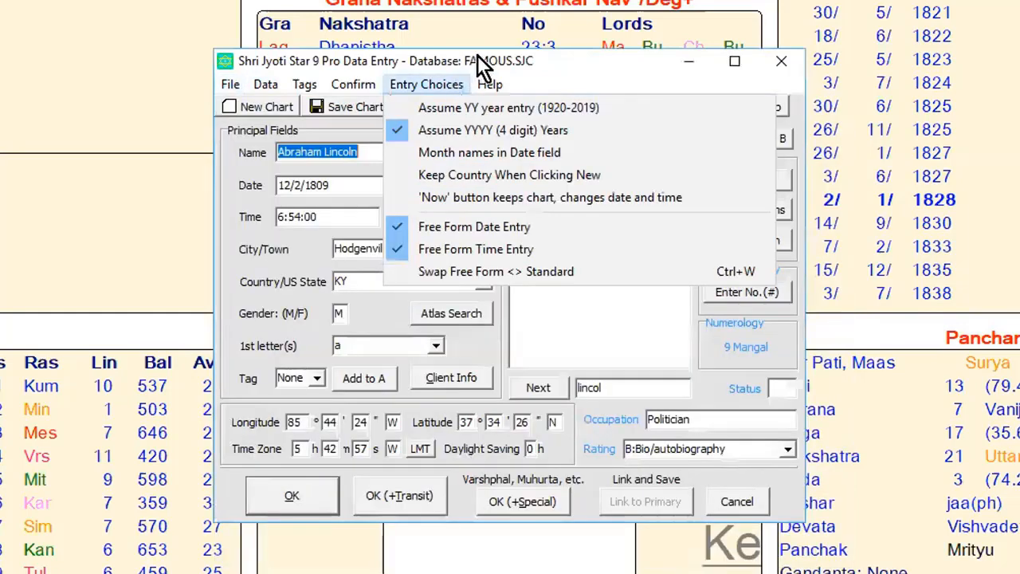
{"action": "left_click", "coordinate": [478, 55]}
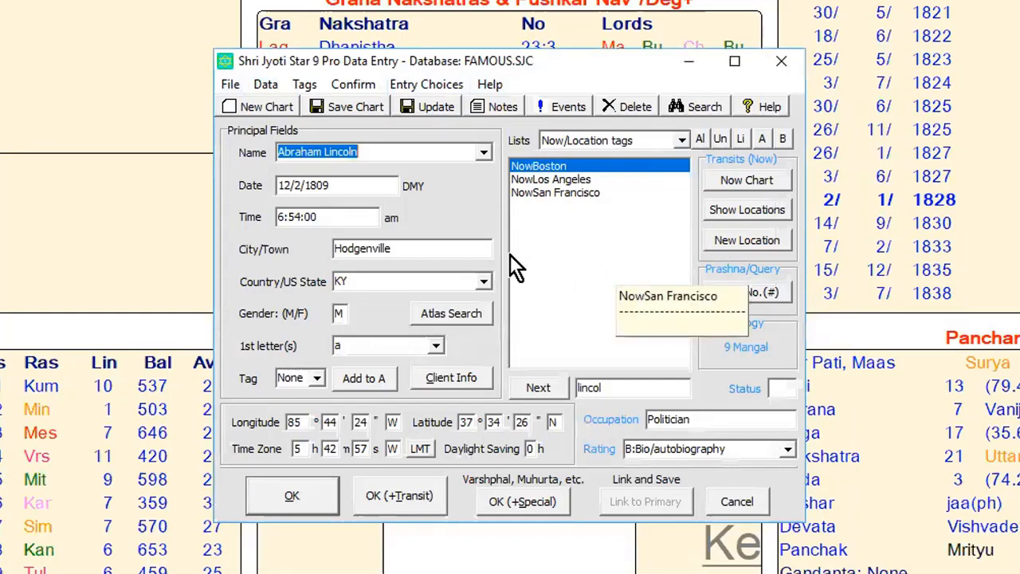
Review the list of city abbreviations and close it without changes.
{"action": "left_click", "coordinate": [230, 84]}
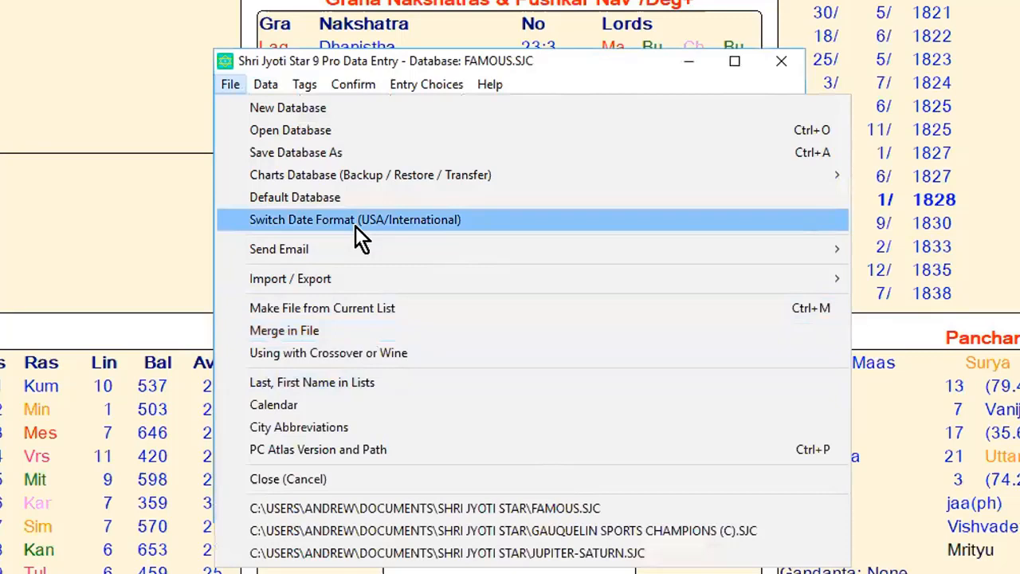
{"action": "mouse_move", "coordinate": [360, 283]}
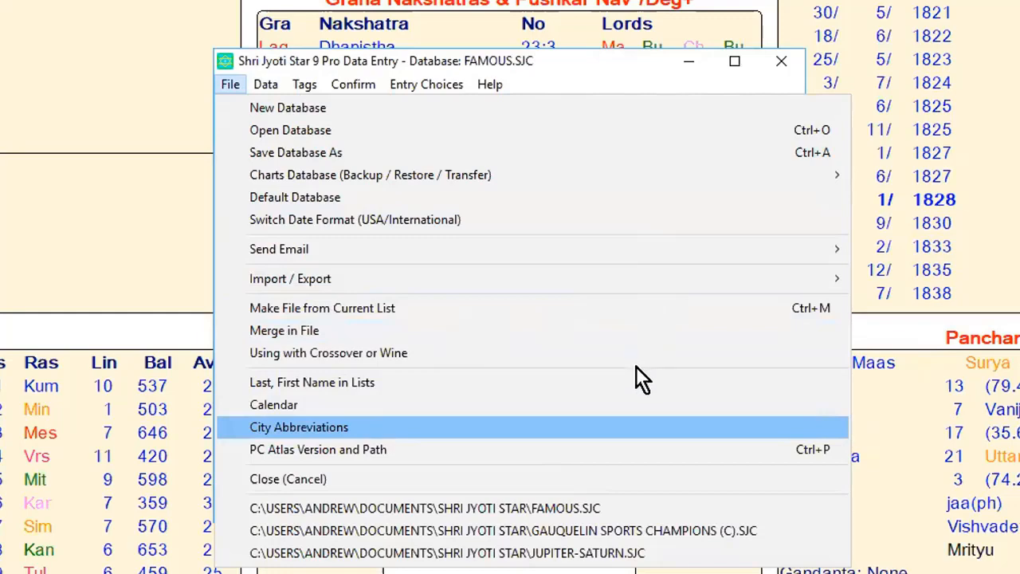
{"action": "key", "text": "Return"}
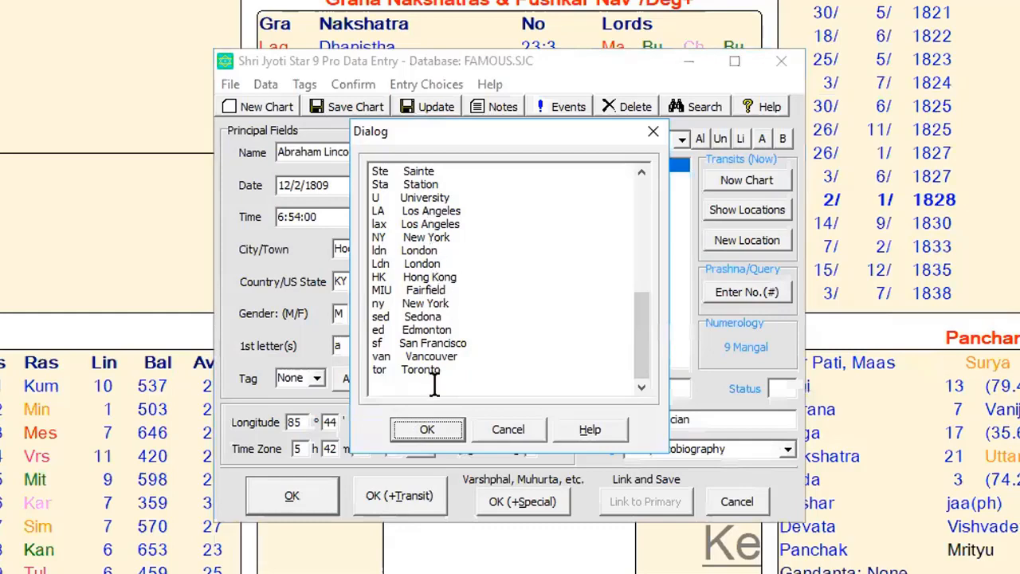
{"action": "left_click", "coordinate": [510, 429]}
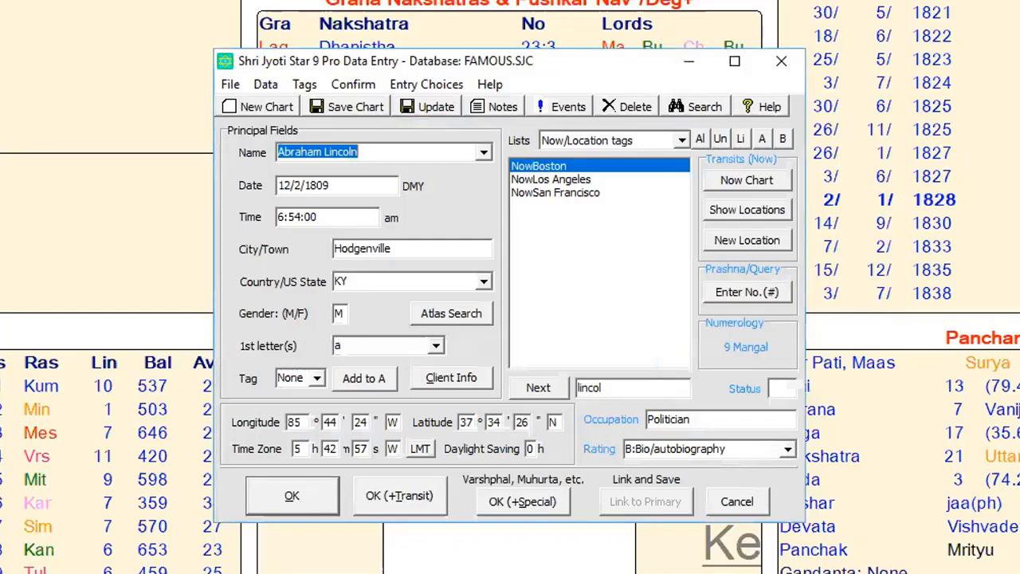
Browse the databases available to open, list only Shri Jyoti backup data files, and leave without opening one.
{"action": "left_click", "coordinate": [231, 83]}
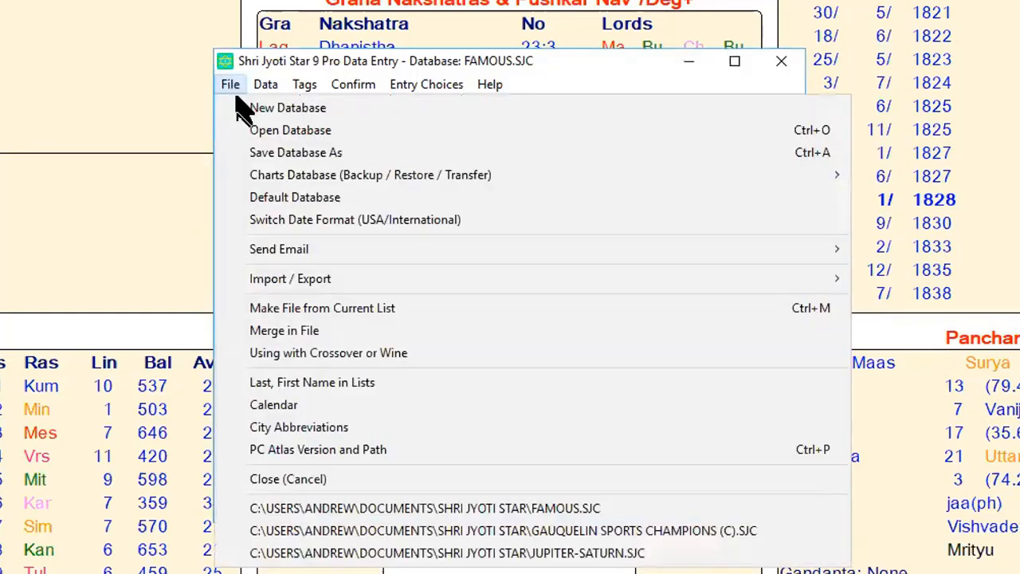
{"action": "left_click", "coordinate": [241, 137]}
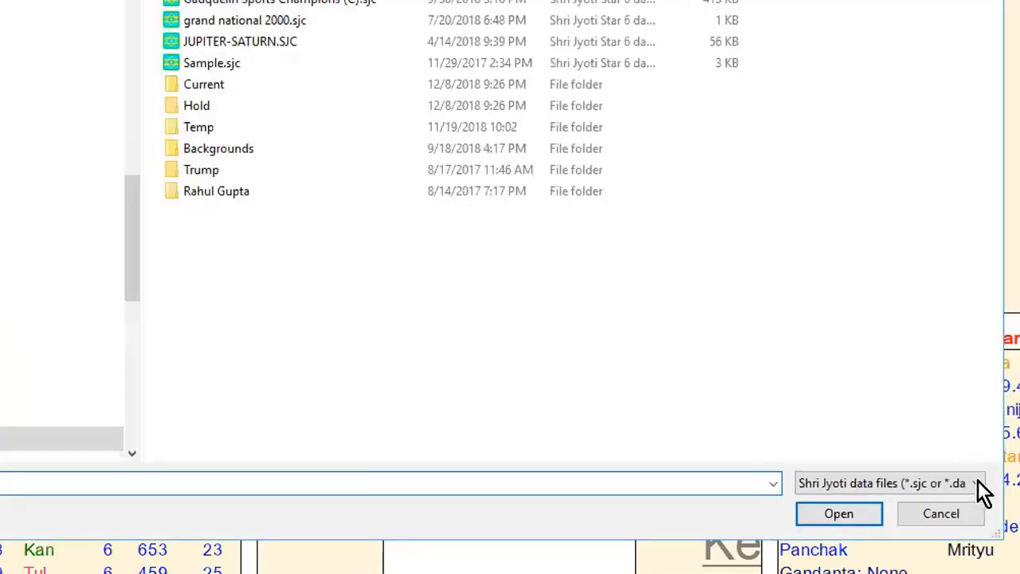
{"action": "left_click", "coordinate": [979, 484]}
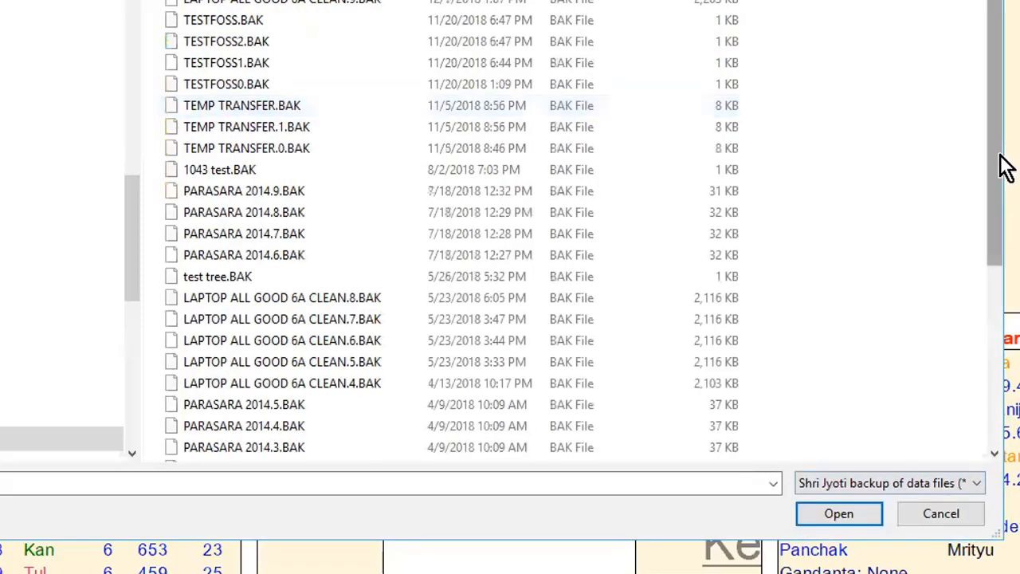
{"action": "left_click_drag", "start_coordinate": [996, 197], "coordinate": [1010, 89]}
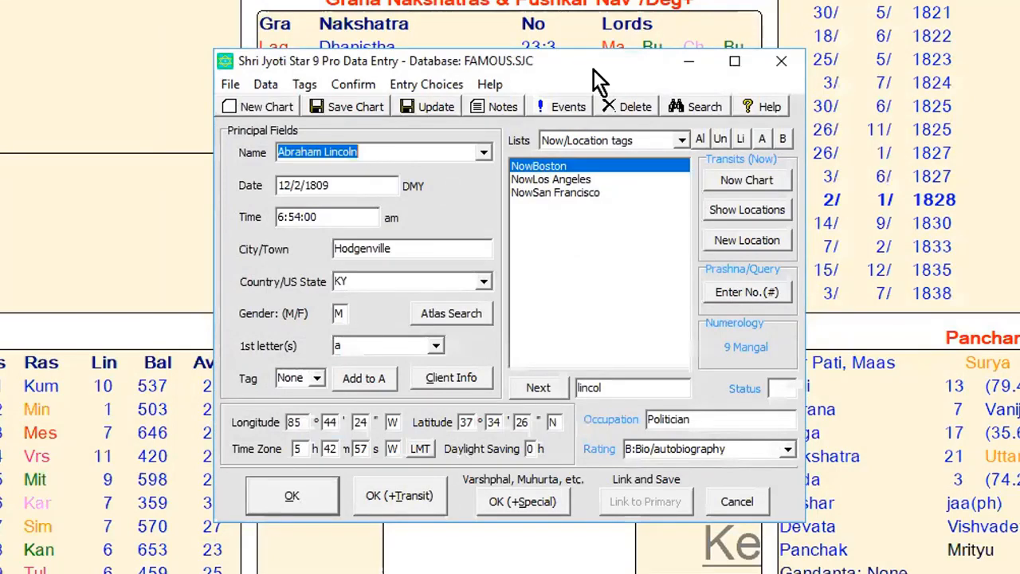
Review the backup, restore and transfer options for the charts database without running any of them.
{"action": "left_click", "coordinate": [229, 82]}
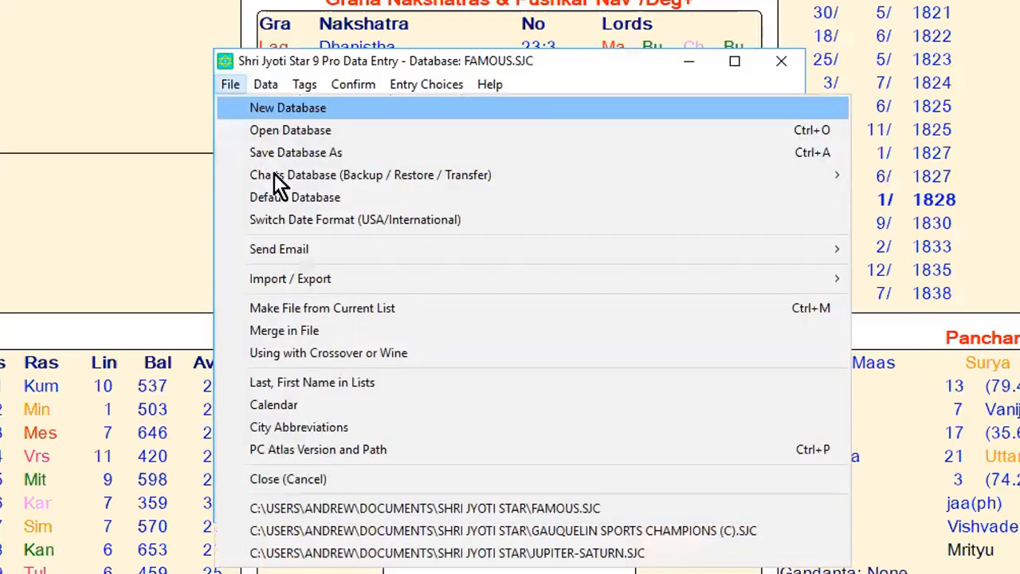
{"action": "mouse_move", "coordinate": [274, 173]}
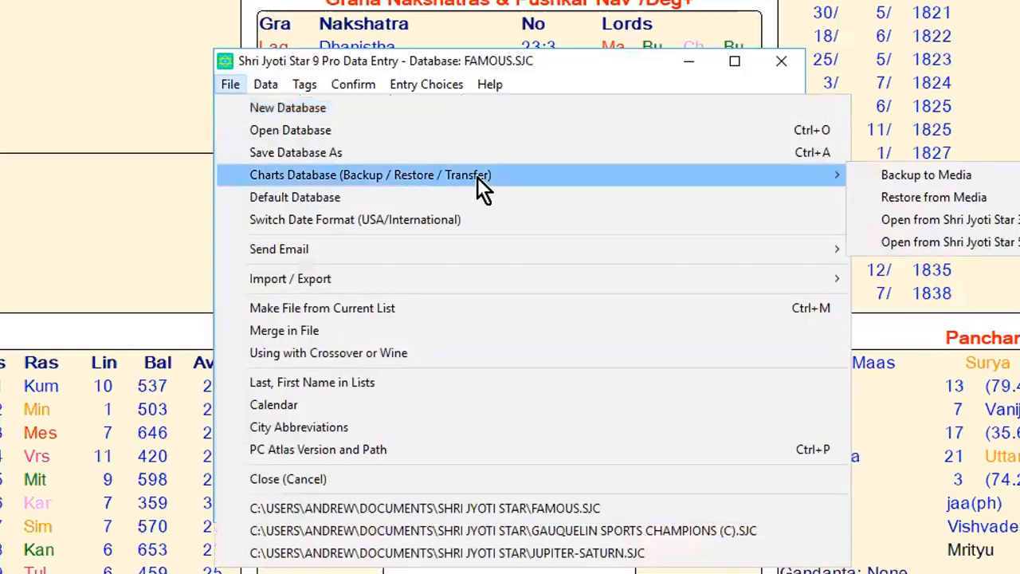
{"action": "mouse_move", "coordinate": [817, 171]}
{"action": "left_click", "coordinate": [569, 55]}
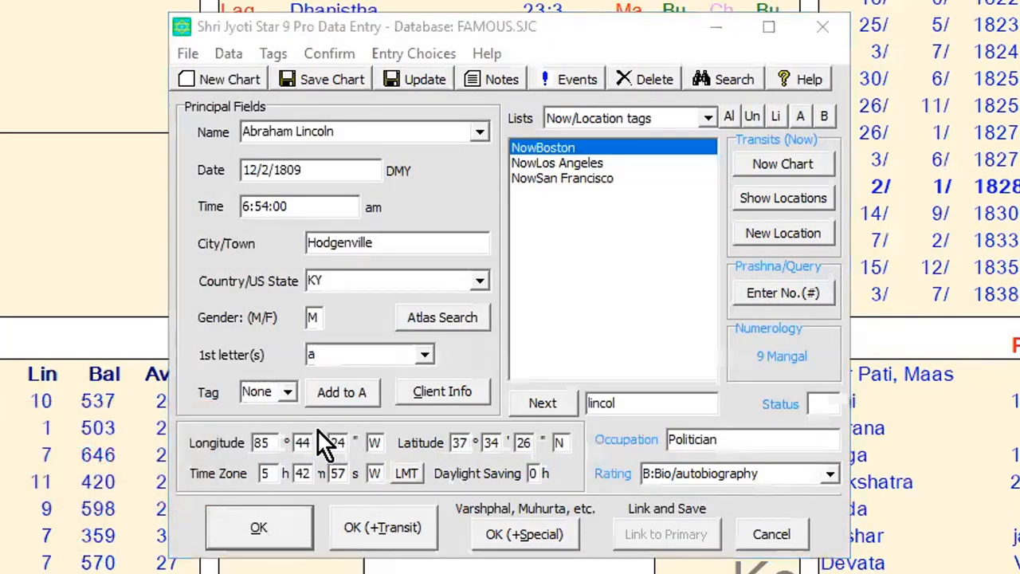
Glance over the tagging commands, list the charts alphabetically and load Alfred Lord Tennyson's chart.
{"action": "left_click", "coordinate": [273, 53]}
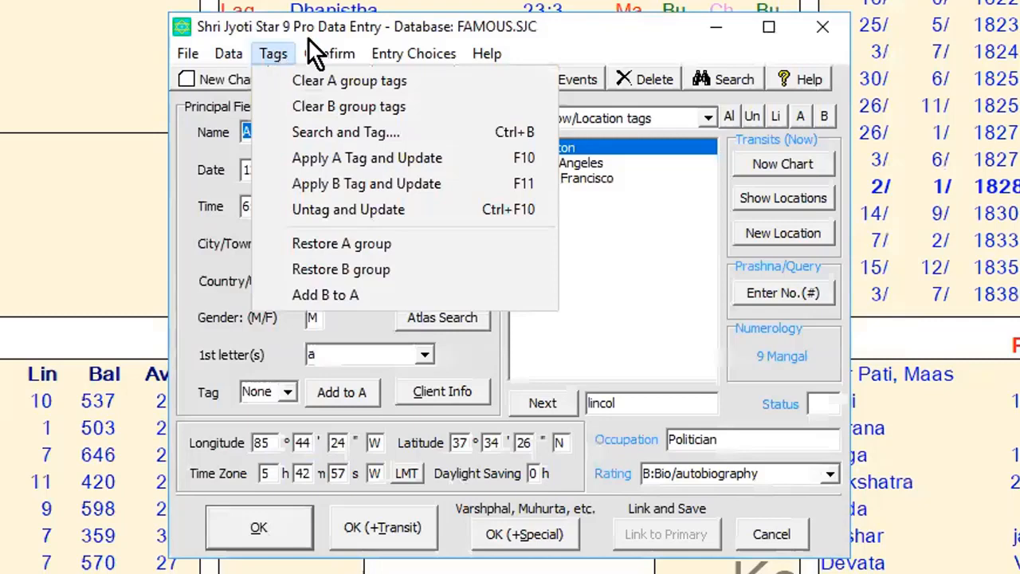
{"action": "left_click", "coordinate": [535, 21]}
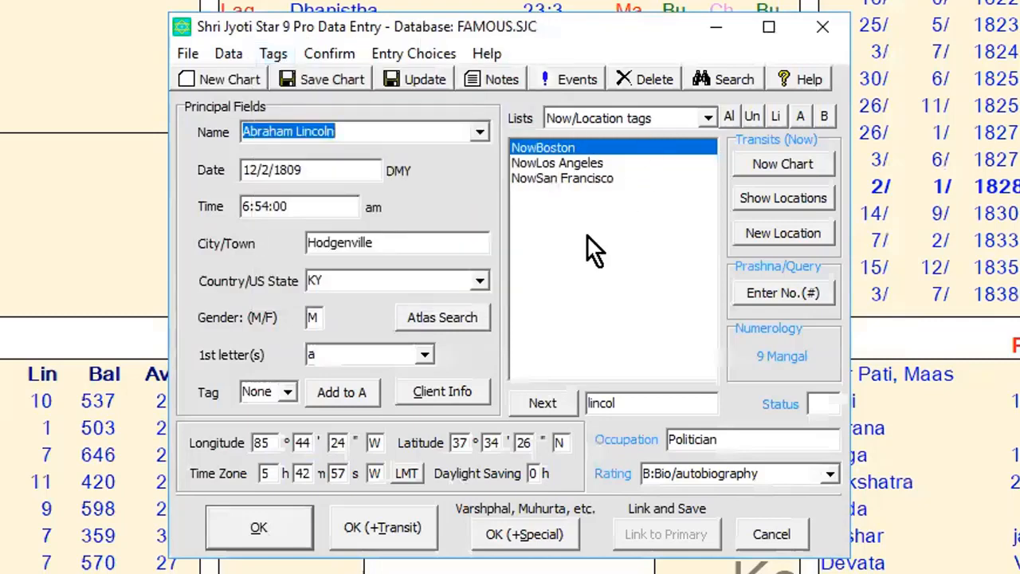
{"action": "left_click", "coordinate": [731, 116]}
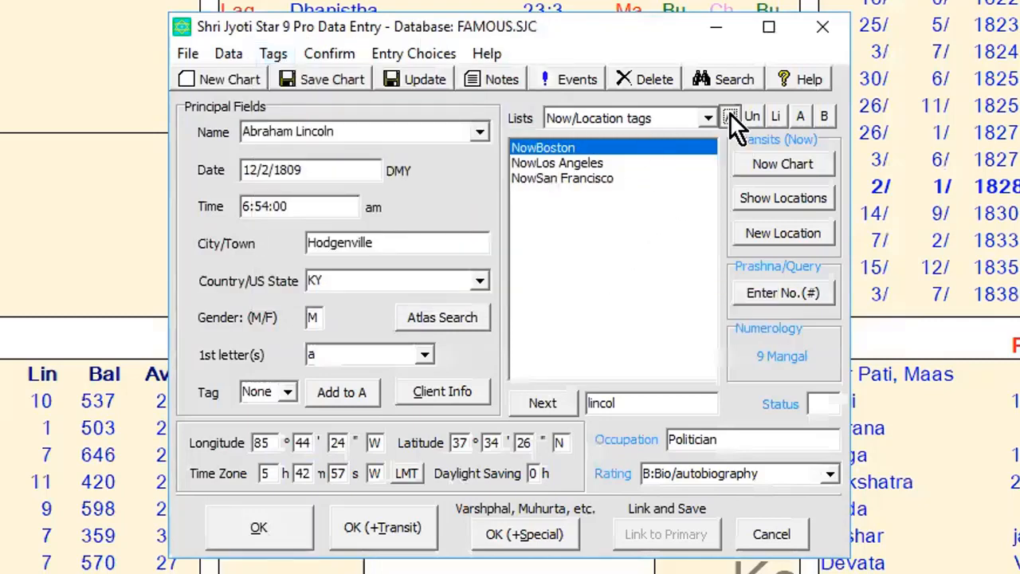
{"action": "left_click", "coordinate": [624, 209]}
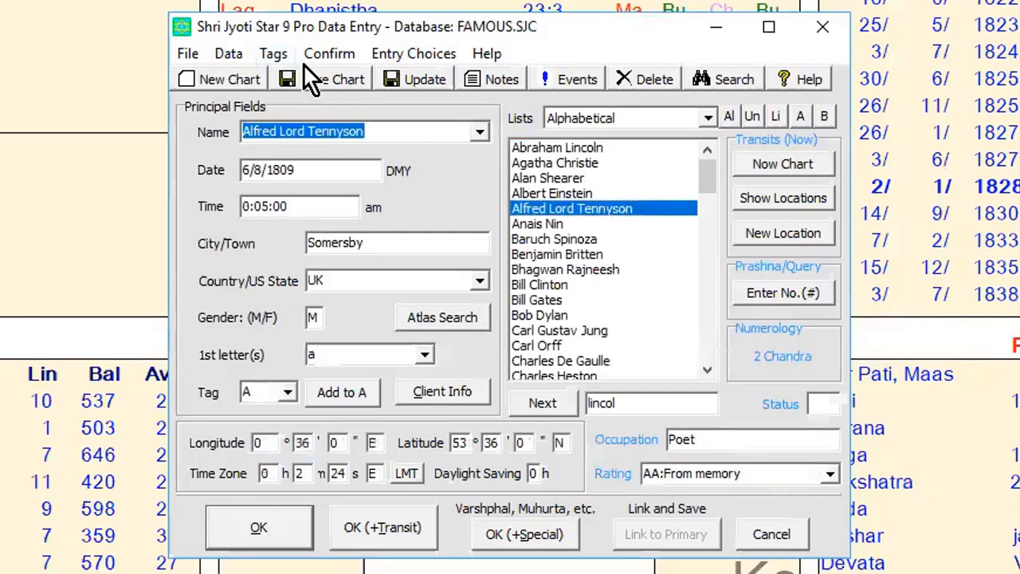
Review the group tagging commands and the tag choices for Alfred Lord Tennyson's chart without changing its tag.
{"action": "left_click", "coordinate": [274, 55]}
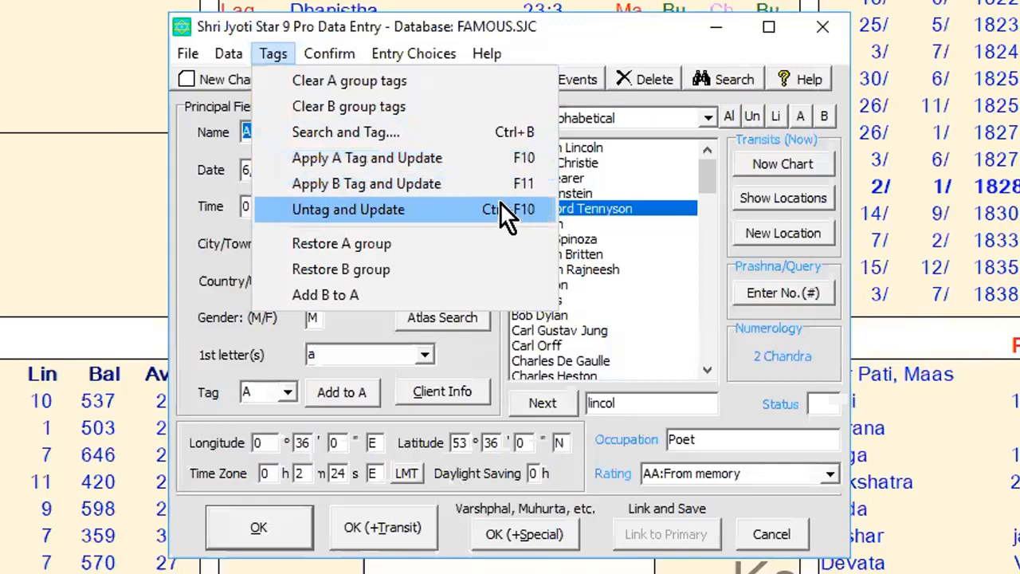
{"action": "left_click", "coordinate": [592, 24]}
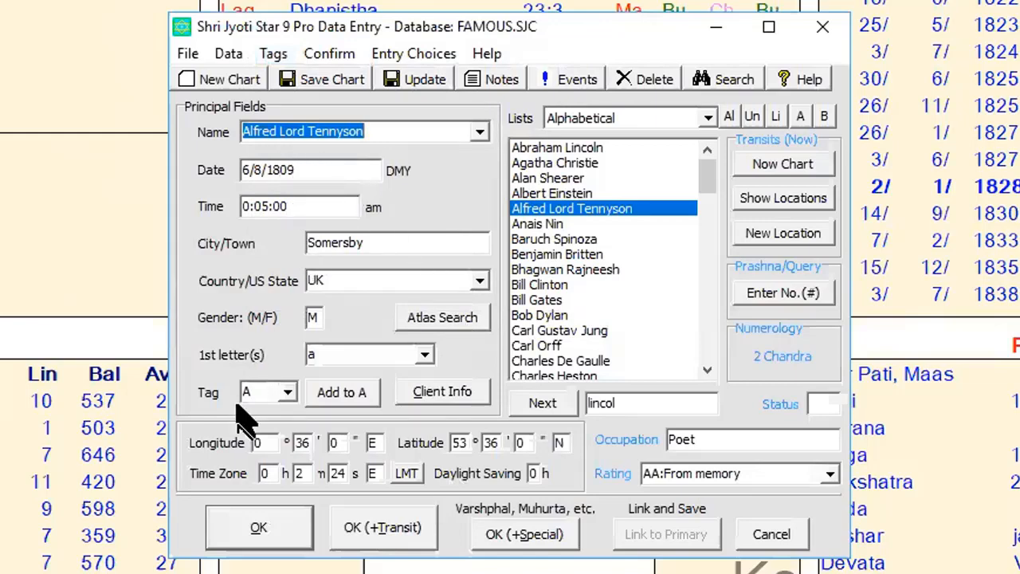
{"action": "left_click", "coordinate": [288, 392]}
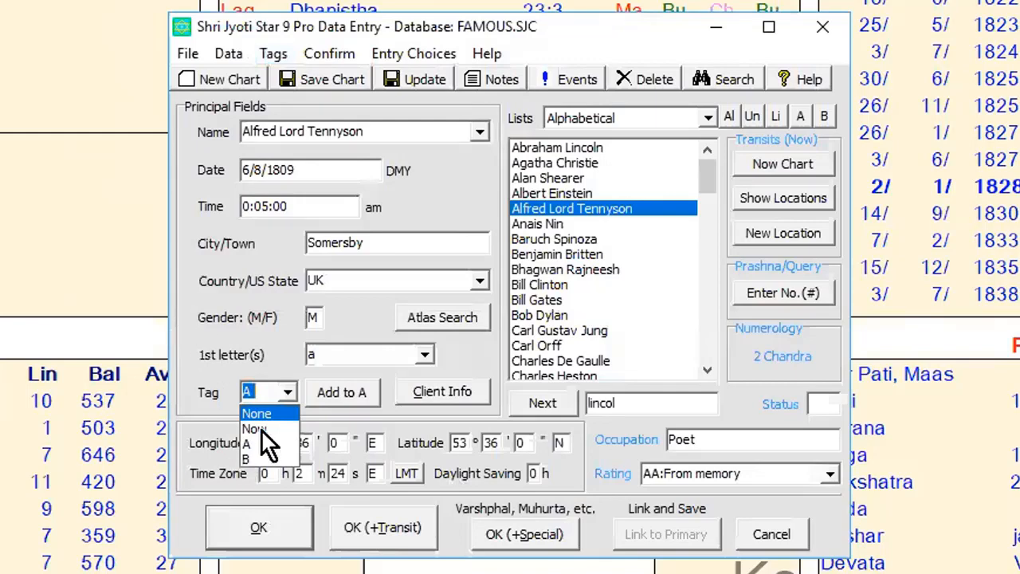
{"action": "left_click", "coordinate": [185, 371]}
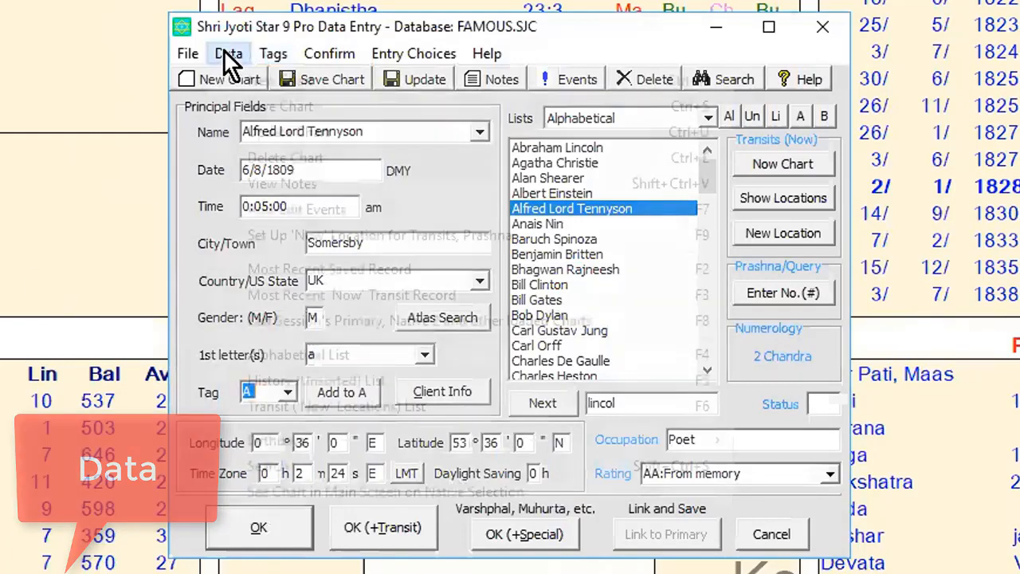
Review the chart data commands with their birthday lists, and the available confirmation settings, without choosing any.
{"action": "left_click", "coordinate": [225, 52]}
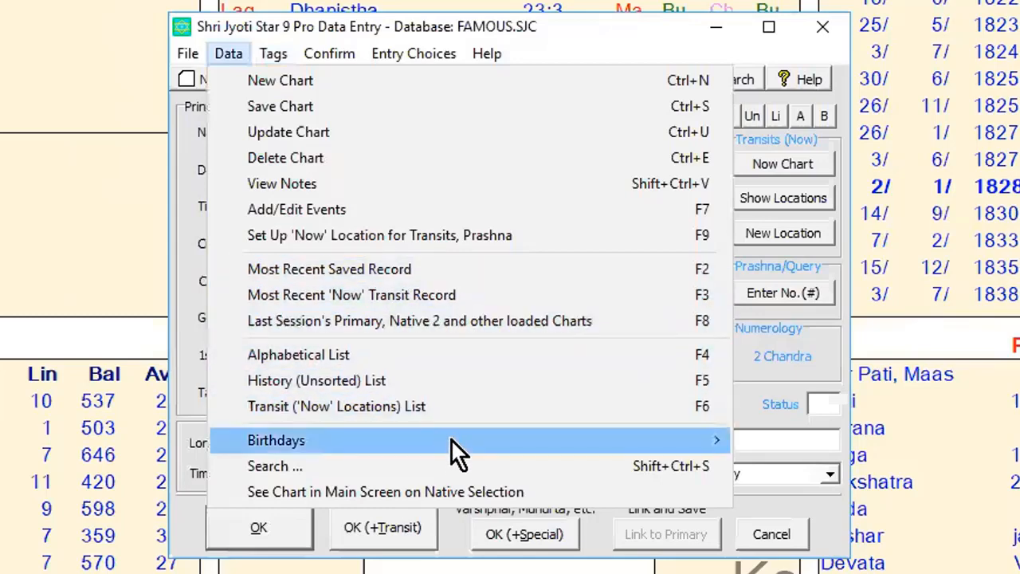
{"action": "mouse_move", "coordinate": [451, 448]}
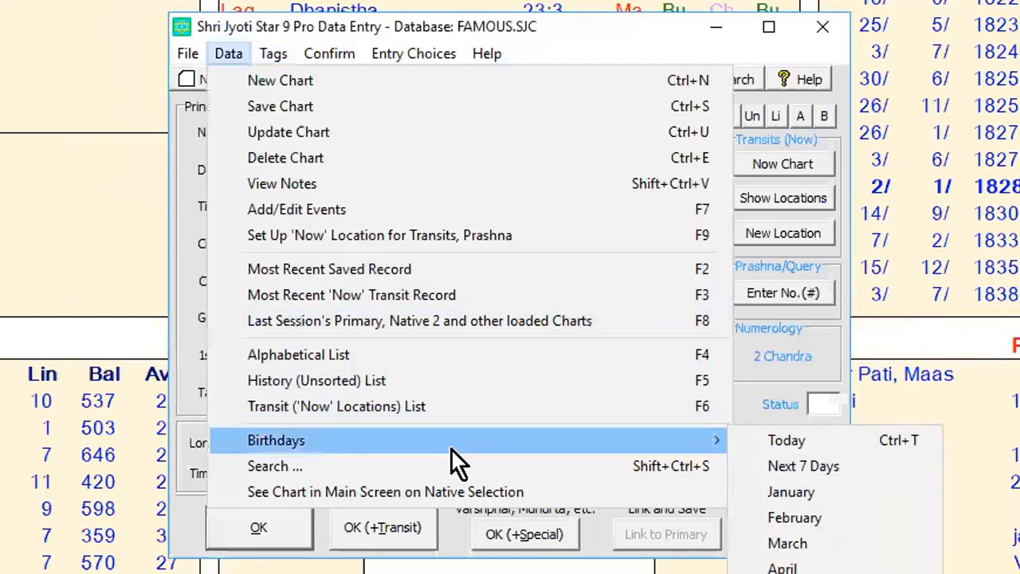
{"action": "left_click", "coordinate": [596, 24]}
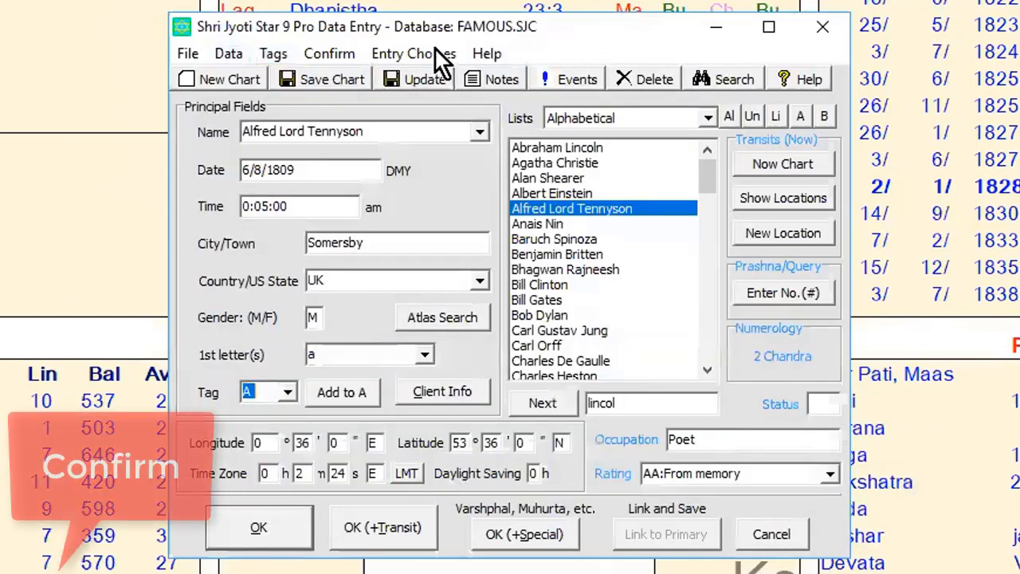
{"action": "left_click", "coordinate": [334, 56]}
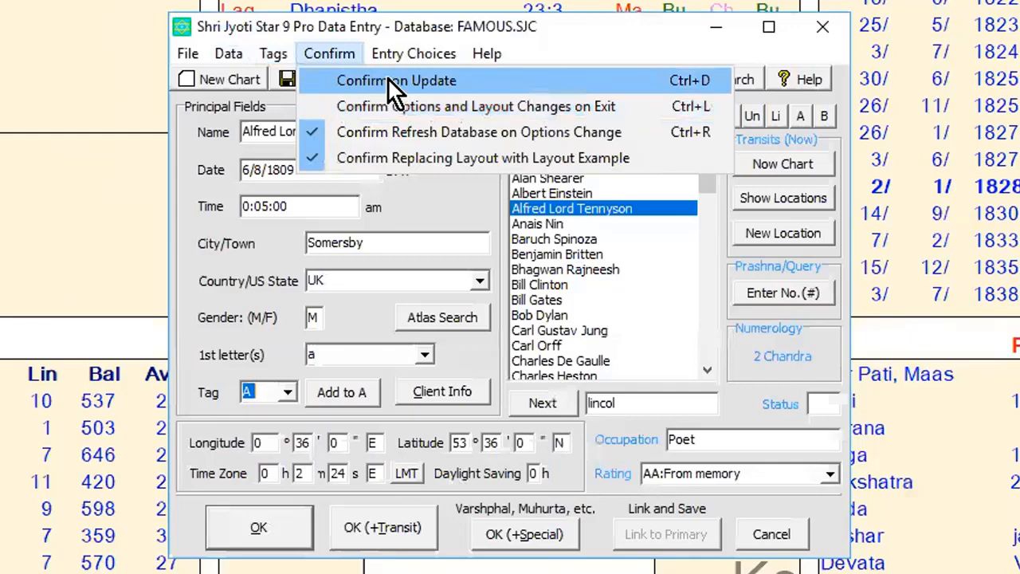
Try date entry with separate day, month and year fields, and switch Free Form Date Entry back on.
{"action": "mouse_move", "coordinate": [406, 62]}
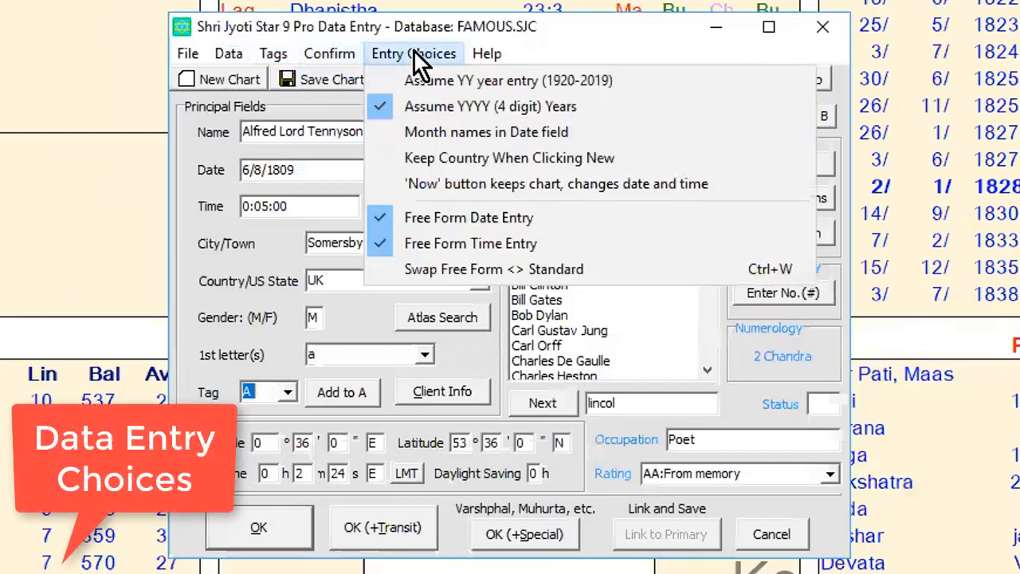
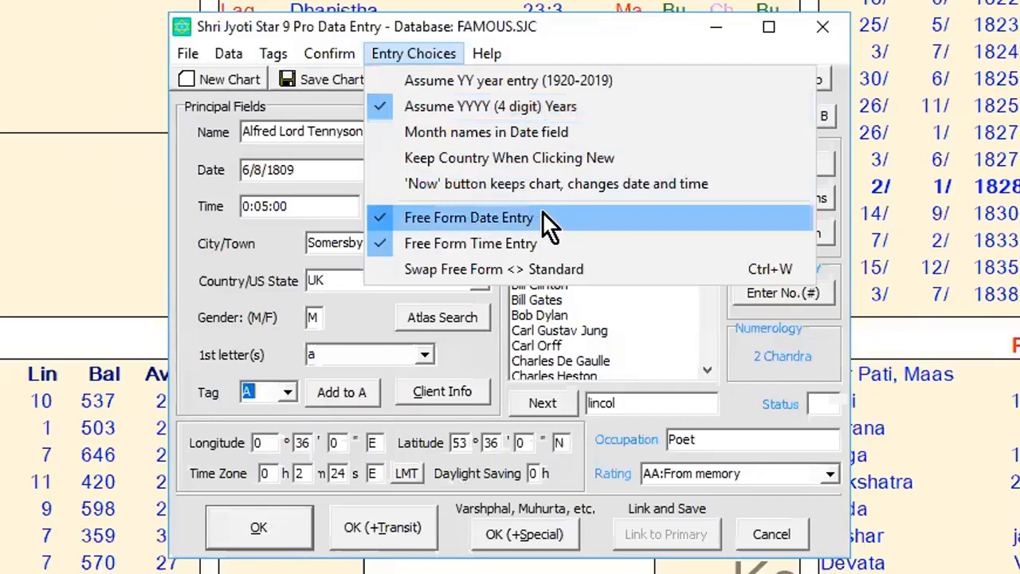
{"action": "left_click", "coordinate": [544, 214]}
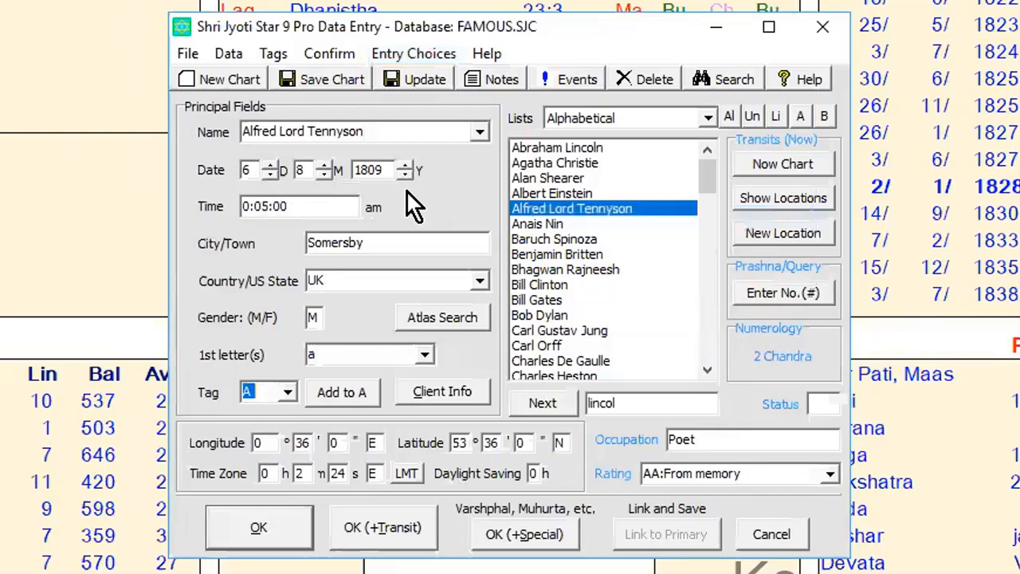
{"action": "left_click", "coordinate": [428, 49]}
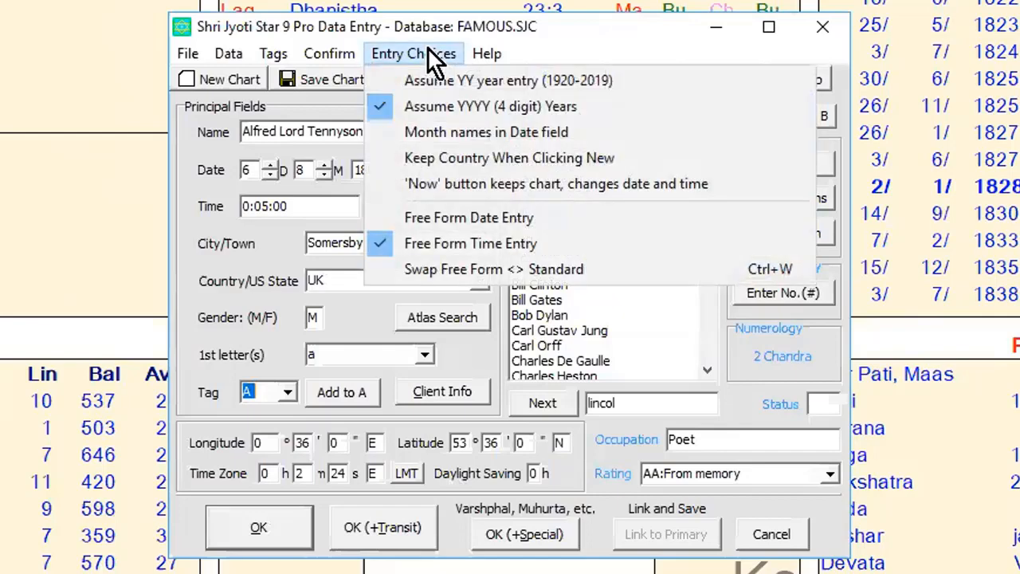
{"action": "left_click", "coordinate": [425, 216]}
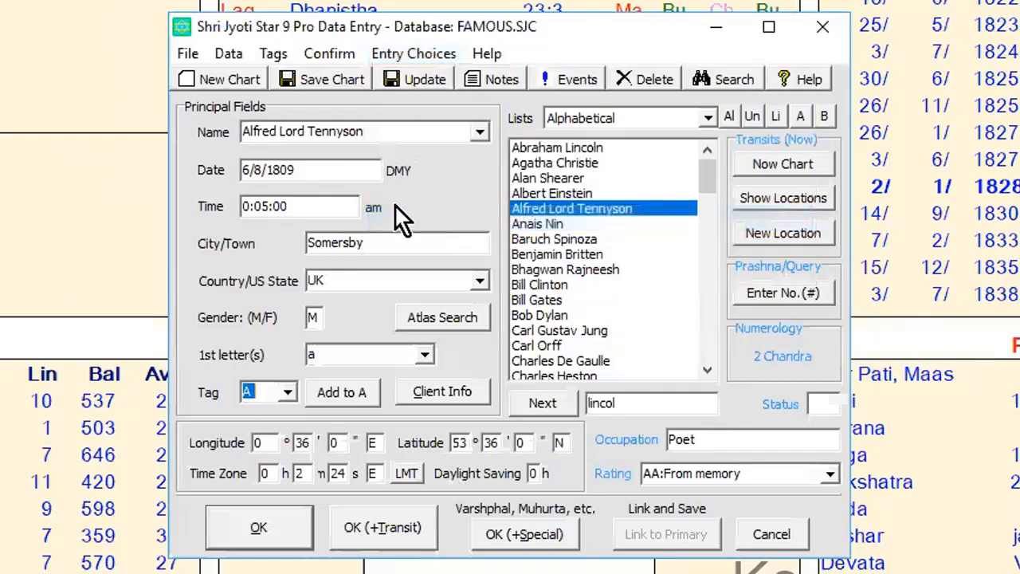
Re-enter Alfred Lord Tennyson's birth date in free form, in day, month, year order, and consult the data entry help.
{"action": "left_click", "coordinate": [329, 167]}
{"action": "left_click_drag", "start_coordinate": [330, 168], "coordinate": [171, 167]}
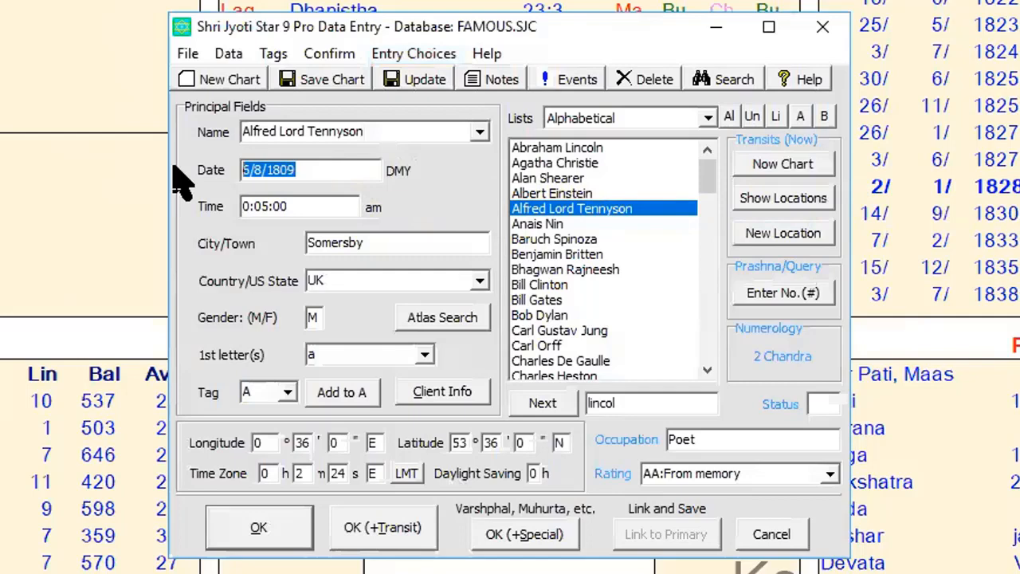
{"action": "type", "text": "6"}
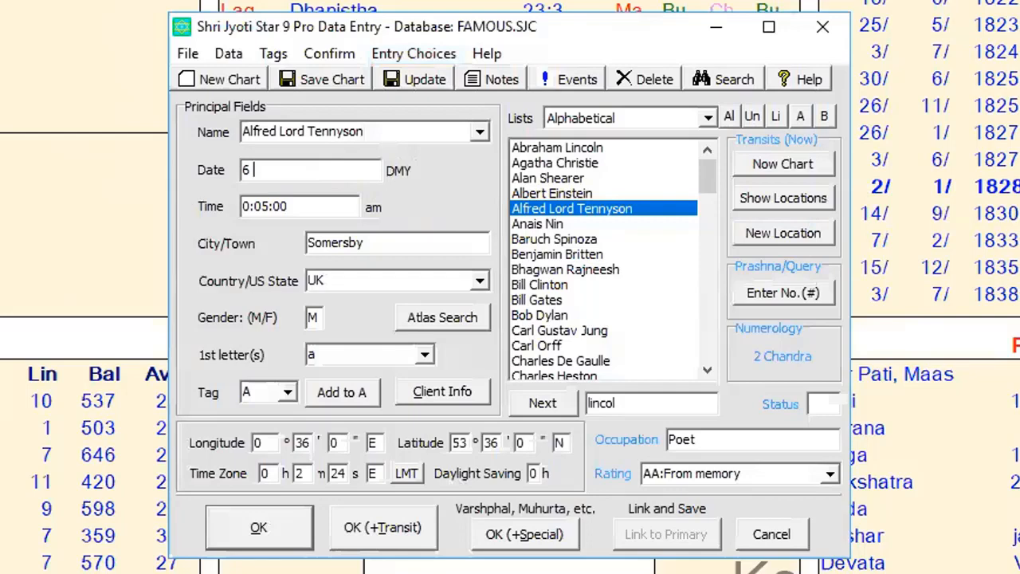
{"action": "type", "text": "8/"}
{"action": "type", "text": "1809"}
{"action": "key", "text": "Tab"}
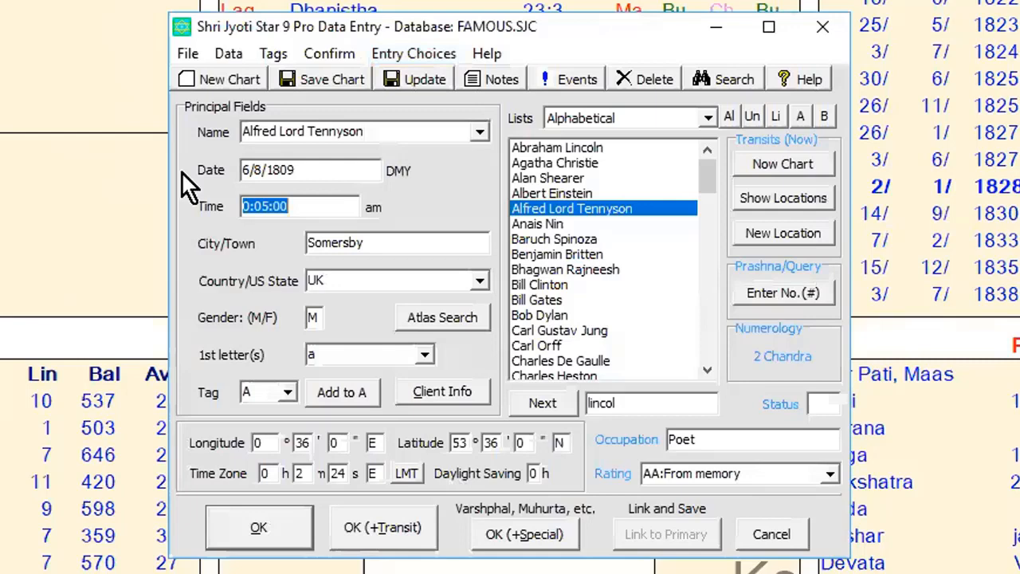
{"action": "left_click", "coordinate": [782, 87]}
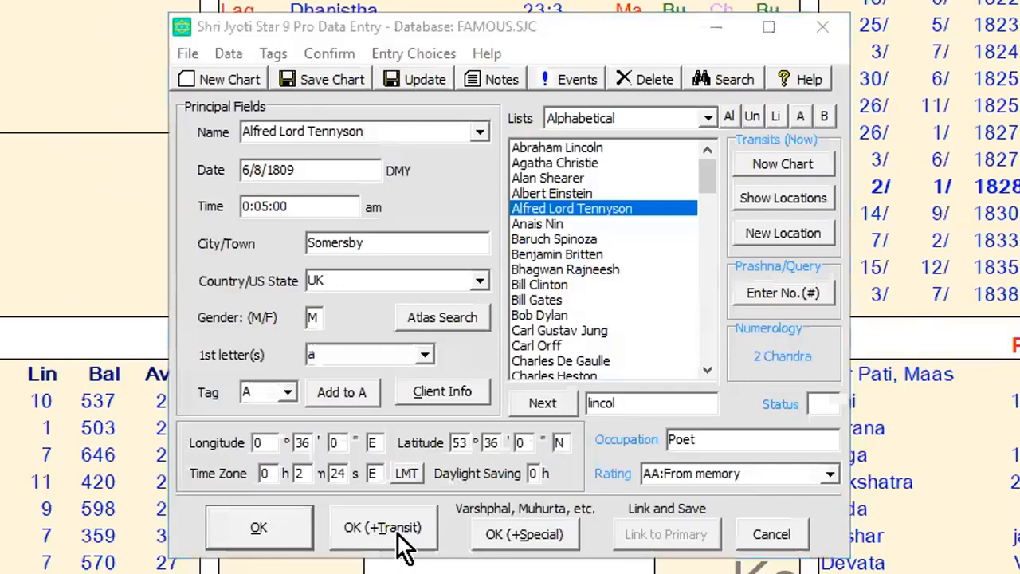
Open the special chart options and examine the settings for Varshphal, Events, Muhurta and Sunrise charts.
{"action": "left_click", "coordinate": [526, 534]}
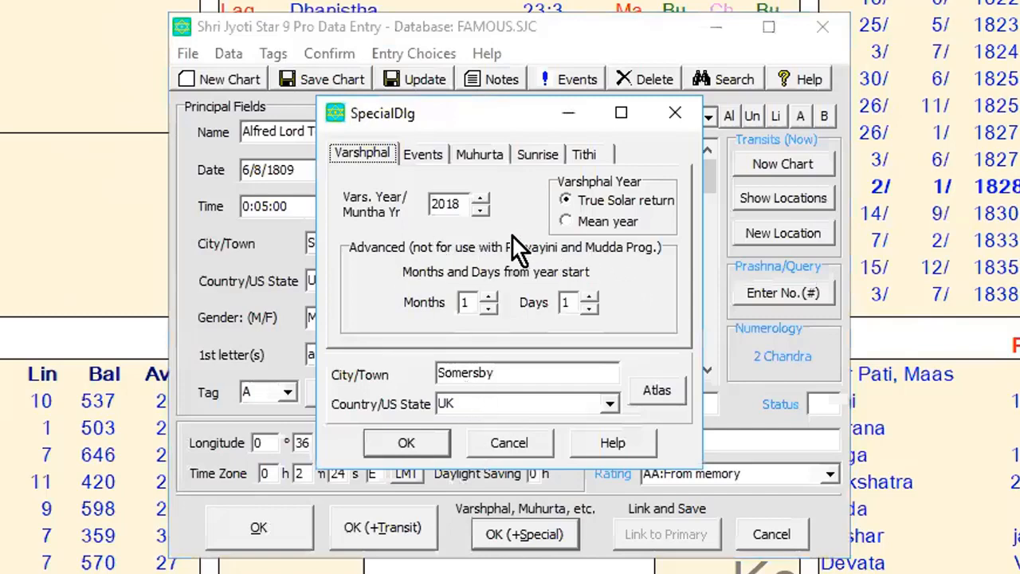
{"action": "left_click", "coordinate": [427, 151]}
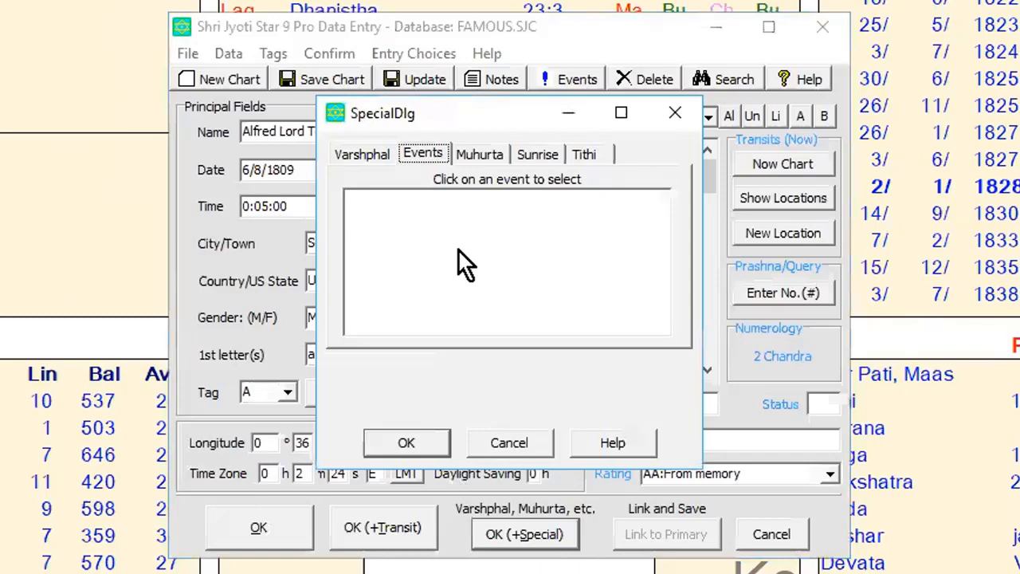
{"action": "left_click", "coordinate": [486, 153]}
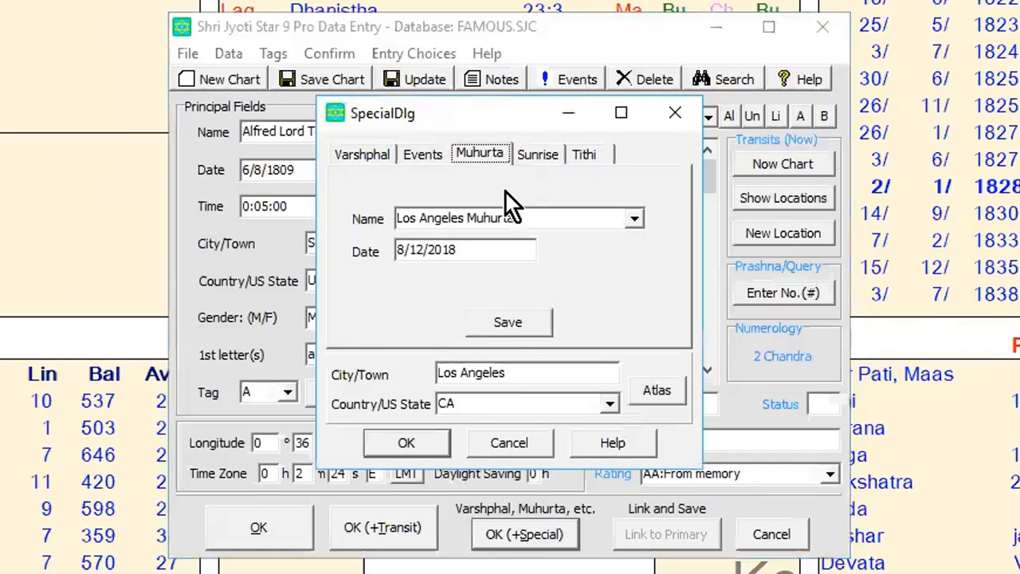
{"action": "left_click", "coordinate": [543, 153]}
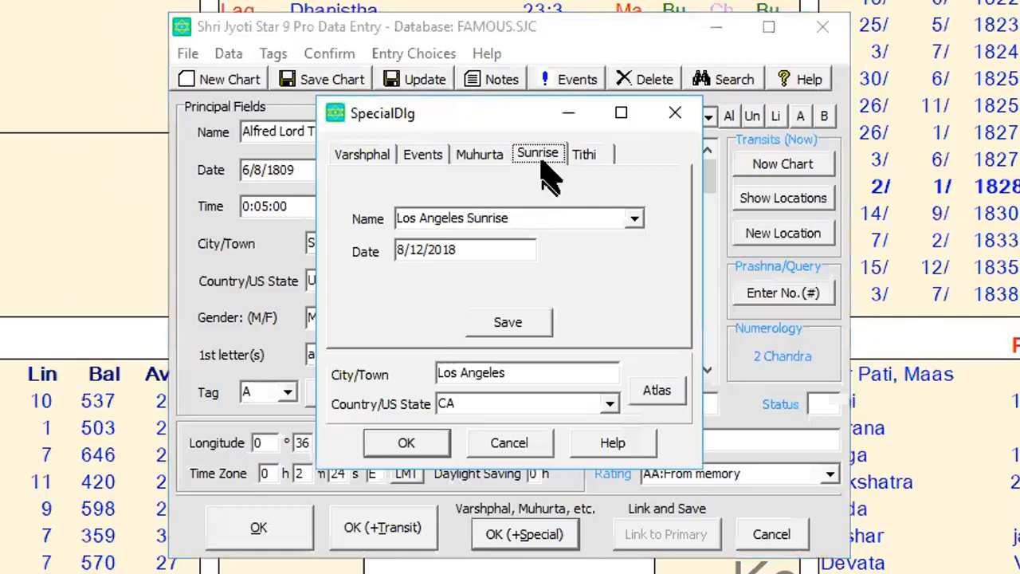
Generate the 2018 Tithi Pravesh chart for Alfred Lord Tennyson, choosing Somersham as the UK town.
{"action": "left_click", "coordinate": [598, 154]}
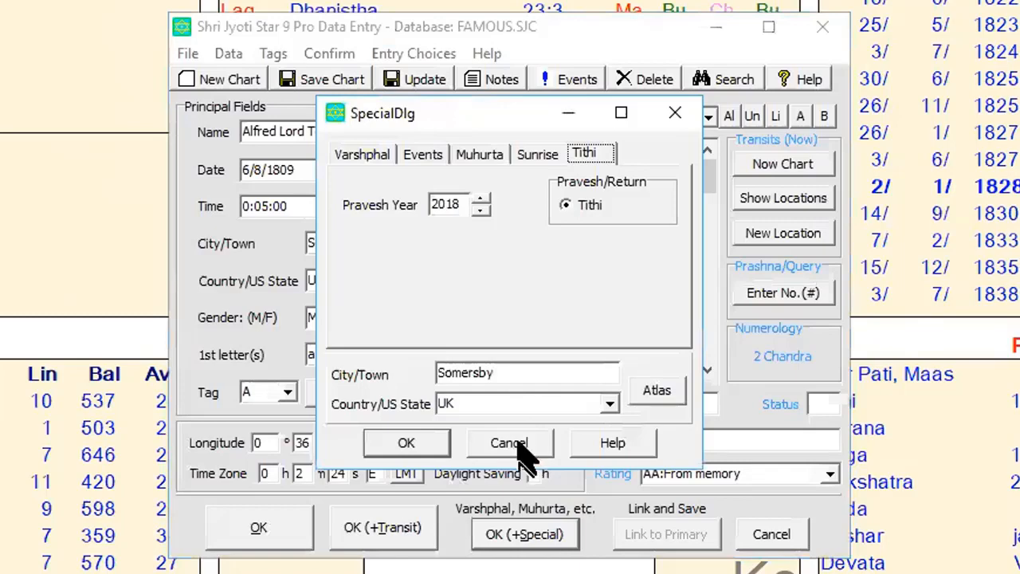
{"action": "left_click", "coordinate": [427, 441]}
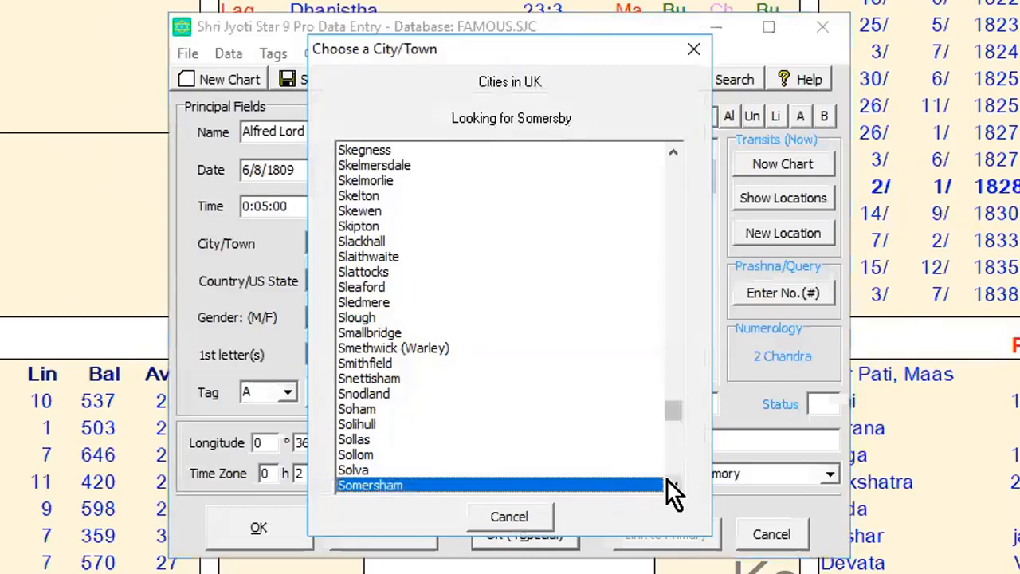
{"action": "double_click", "coordinate": [381, 485]}
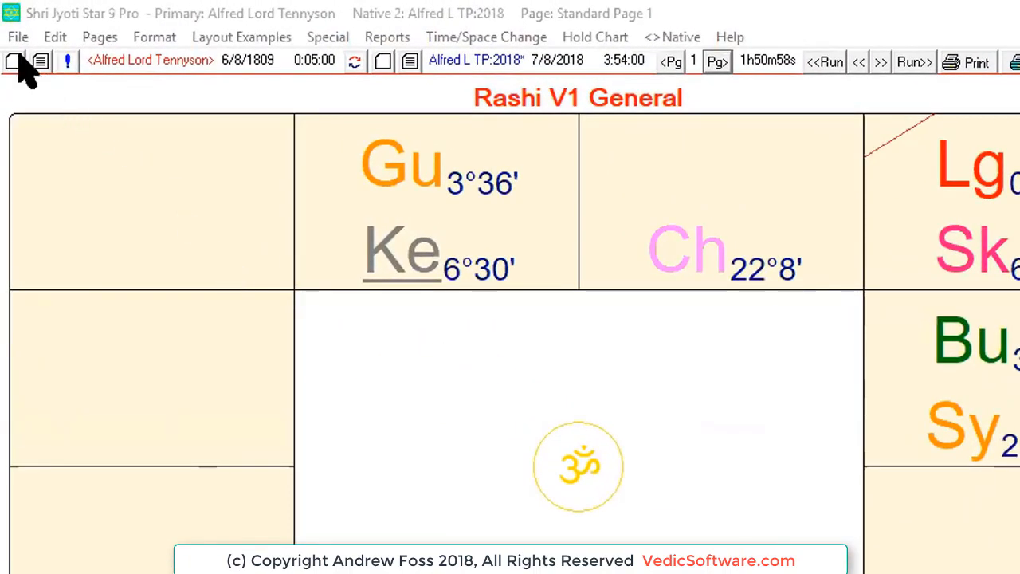
Review the main screen's commands for opening natives and editing Primary and Native 2 data without choosing any.
{"action": "left_click", "coordinate": [22, 36]}
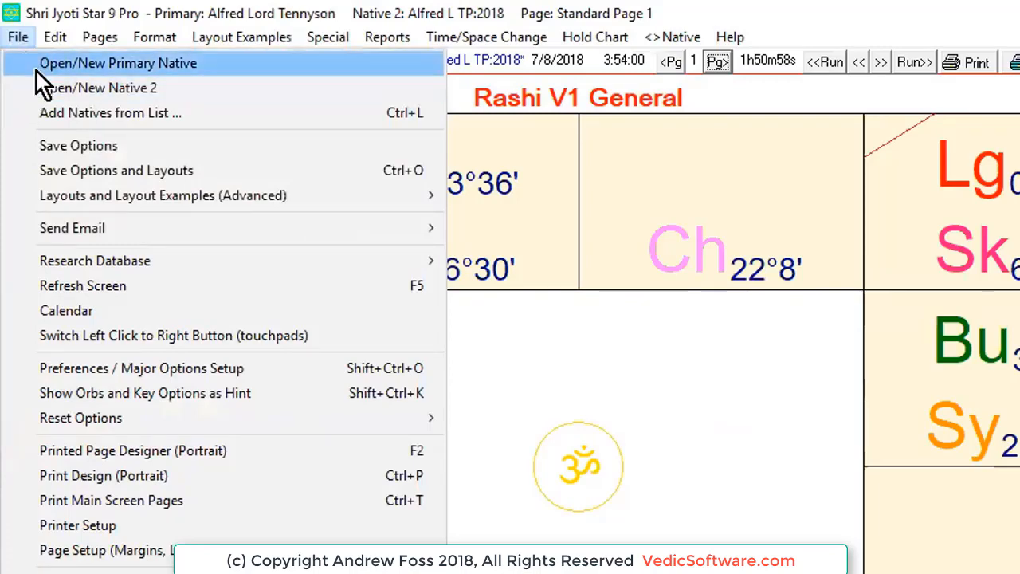
{"action": "mouse_move", "coordinate": [45, 35]}
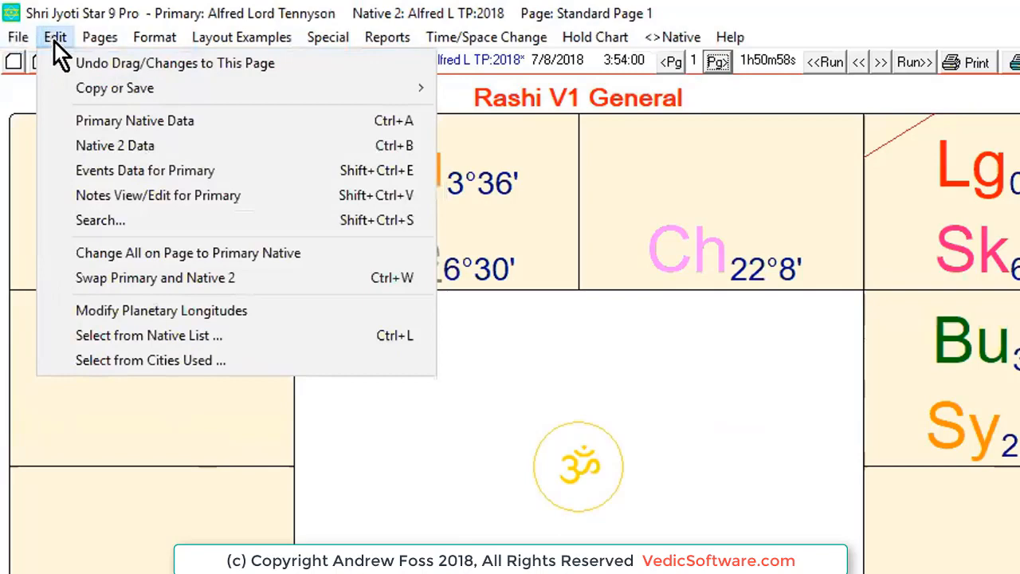
{"action": "mouse_move", "coordinate": [54, 90]}
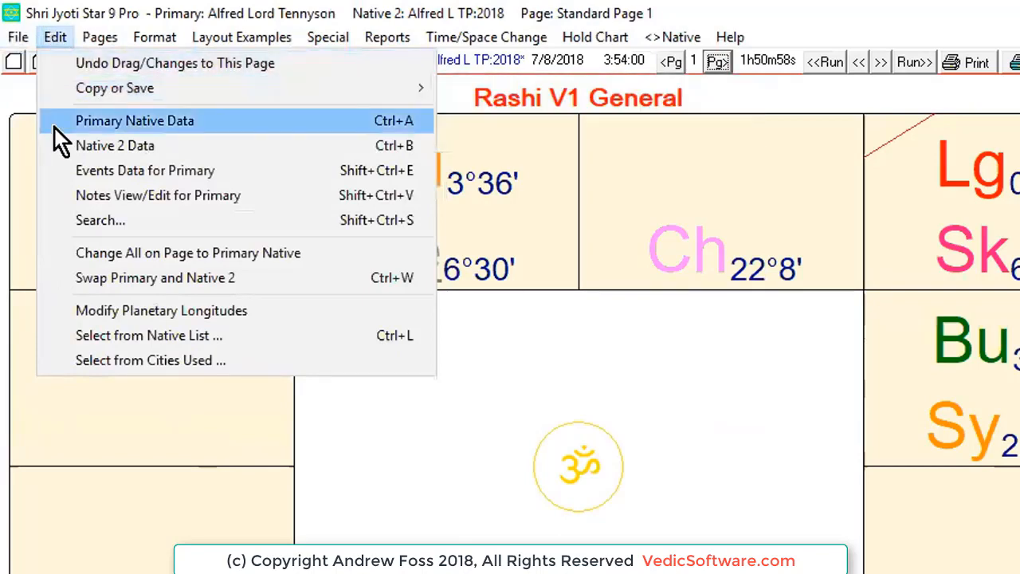
{"action": "left_click", "coordinate": [311, 4]}
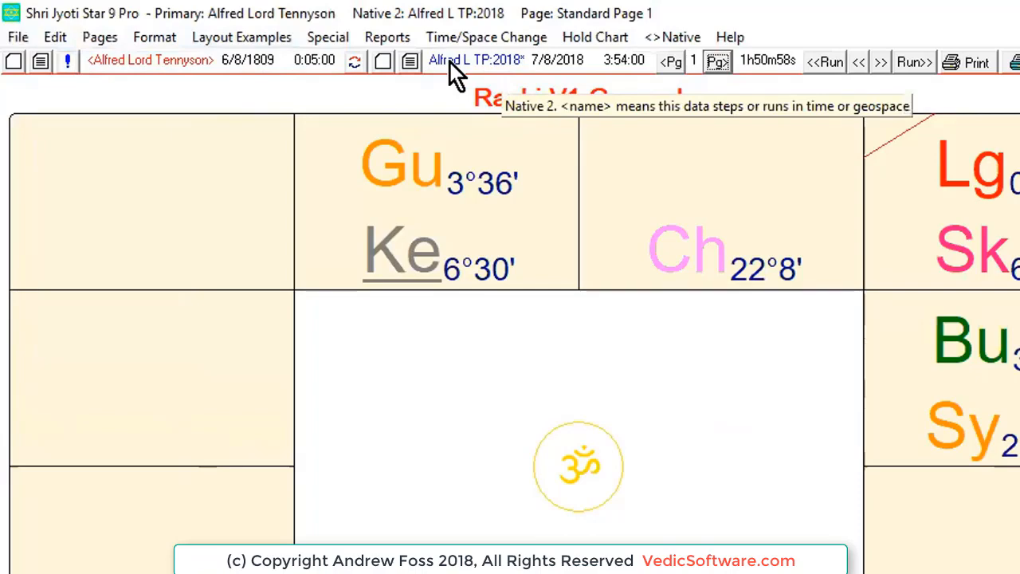
{"action": "left_click", "coordinate": [65, 37]}
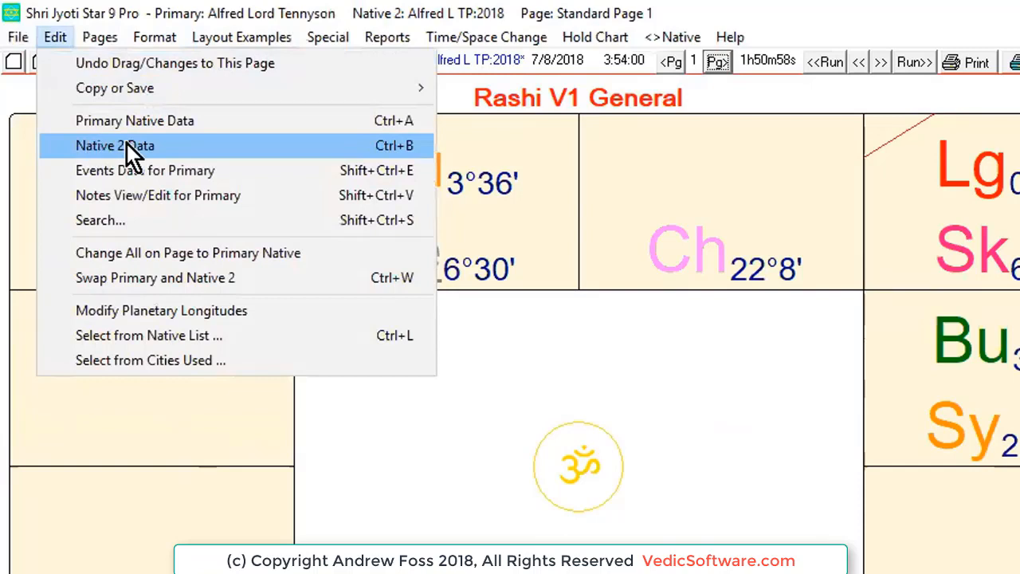
{"action": "left_click", "coordinate": [255, 33]}
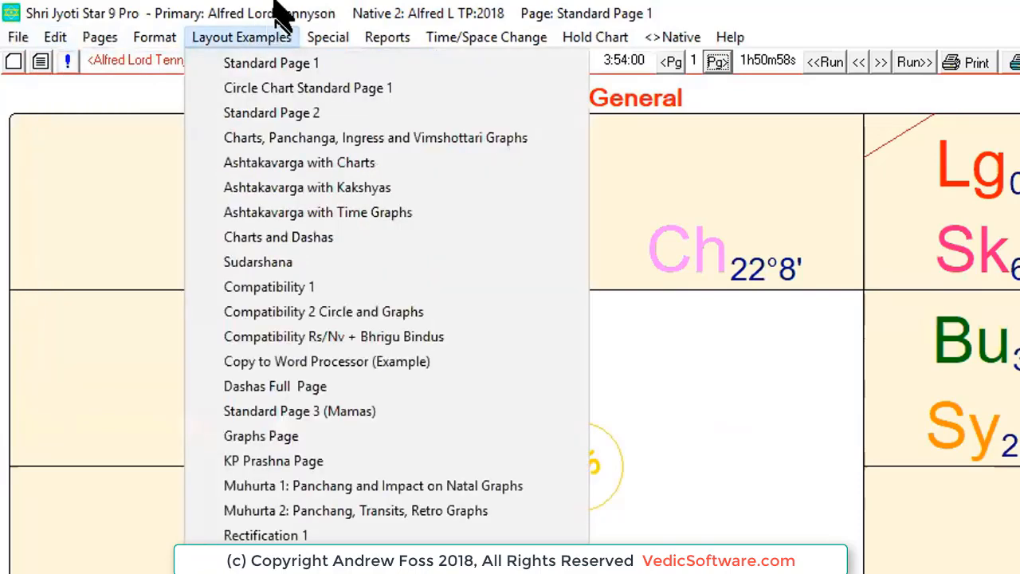
{"action": "left_click", "coordinate": [275, 6]}
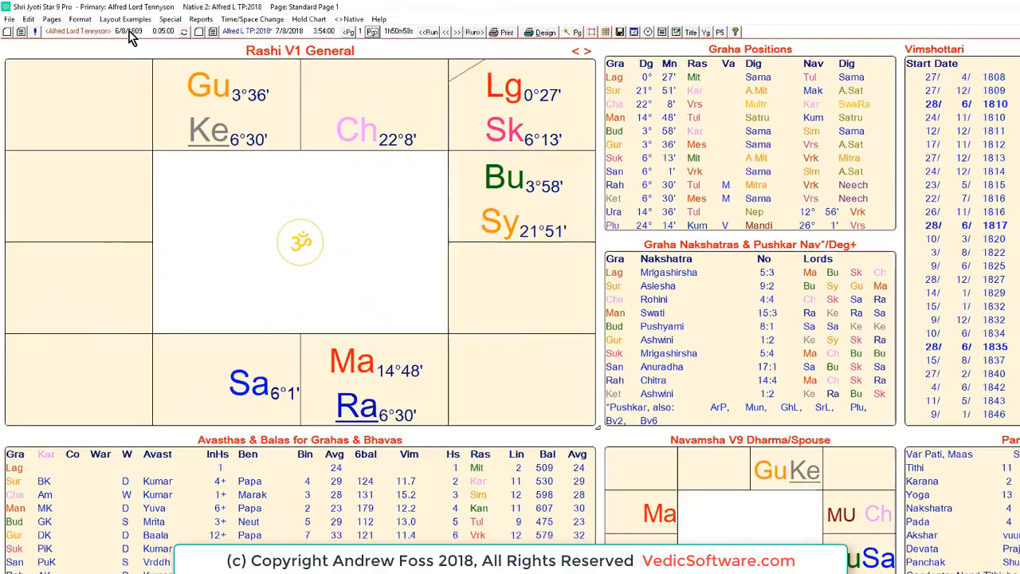
Open the data entry for the primary native, and for Native 2 by skipping the Tithi Pravesh year adjustment, closing both without changes.
{"action": "left_click", "coordinate": [129, 33]}
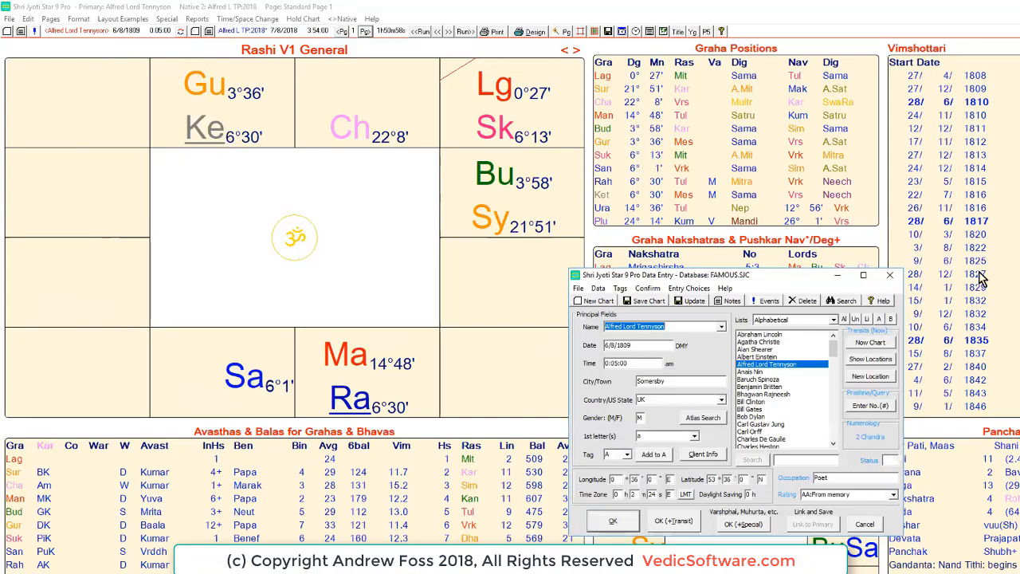
{"action": "left_click", "coordinate": [891, 276]}
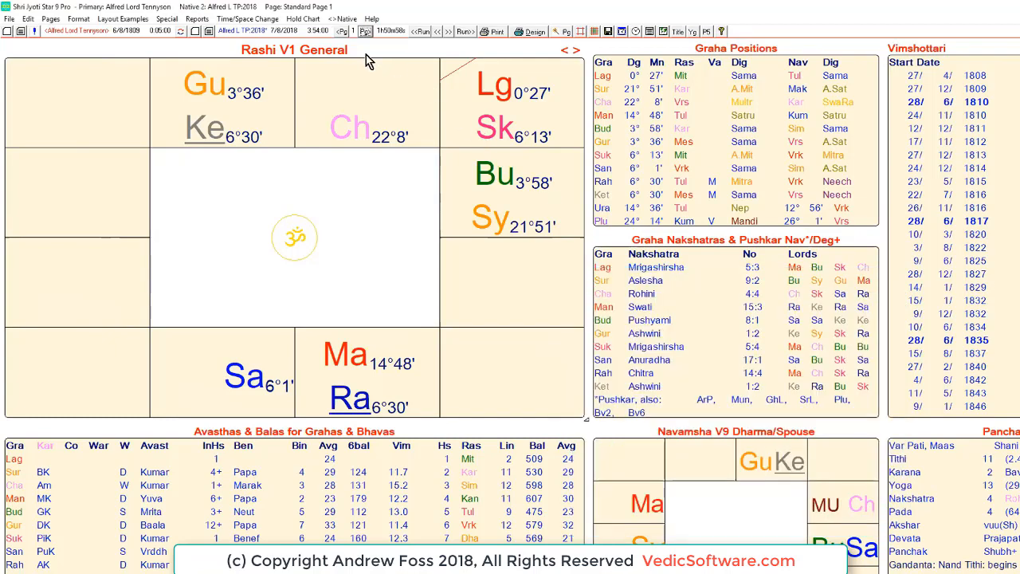
{"action": "left_click", "coordinate": [318, 32]}
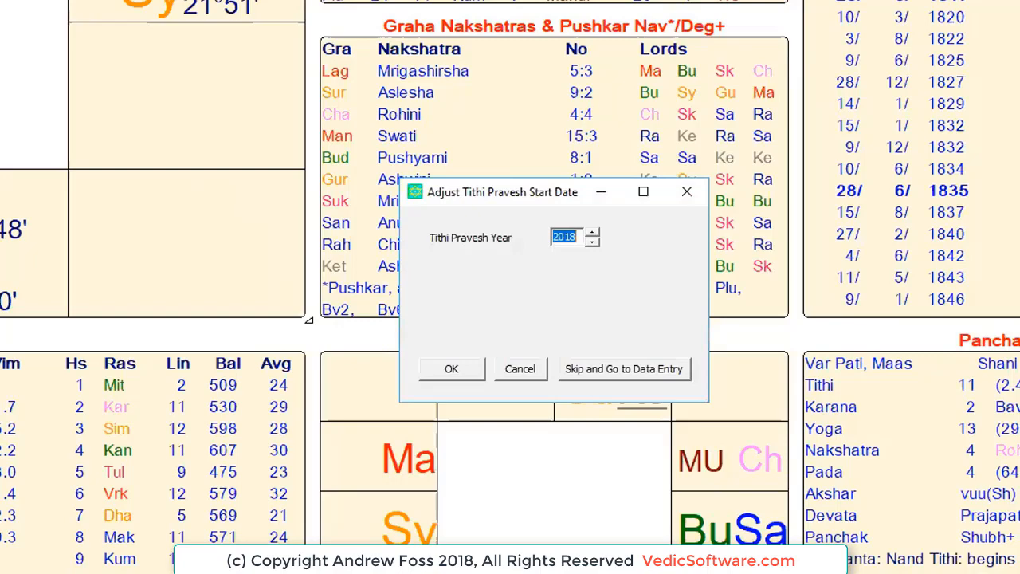
{"action": "left_click", "coordinate": [624, 370]}
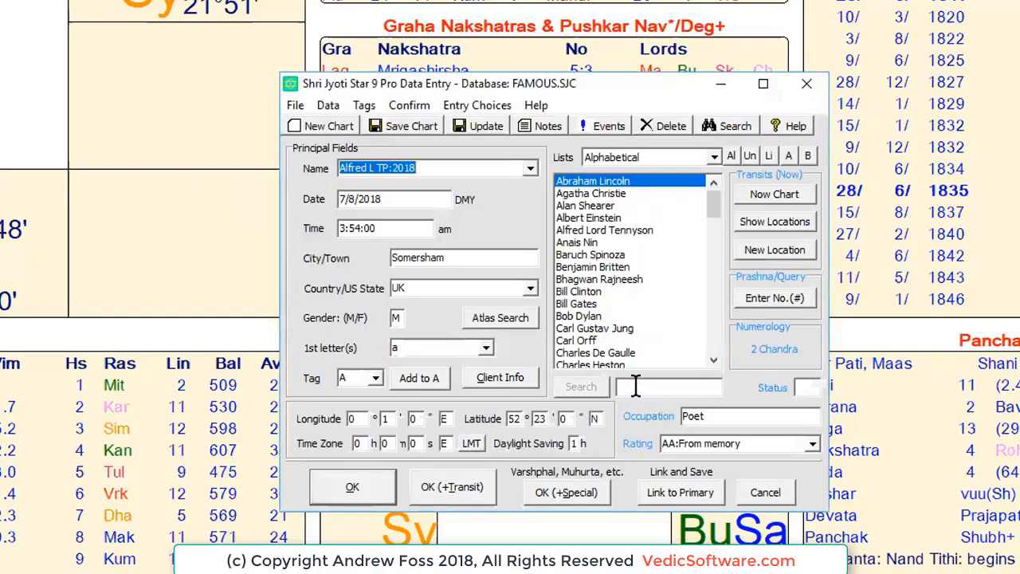
{"action": "left_click", "coordinate": [759, 492]}
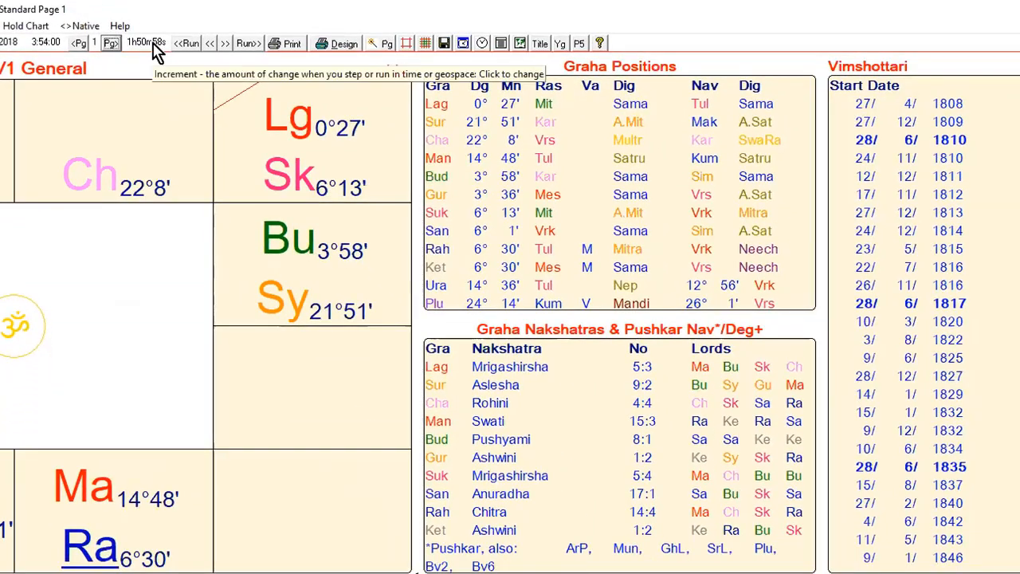
Set the time increment to 1 second, change it to 1 hour, and review the available time and space change commands.
{"action": "left_click", "coordinate": [154, 52]}
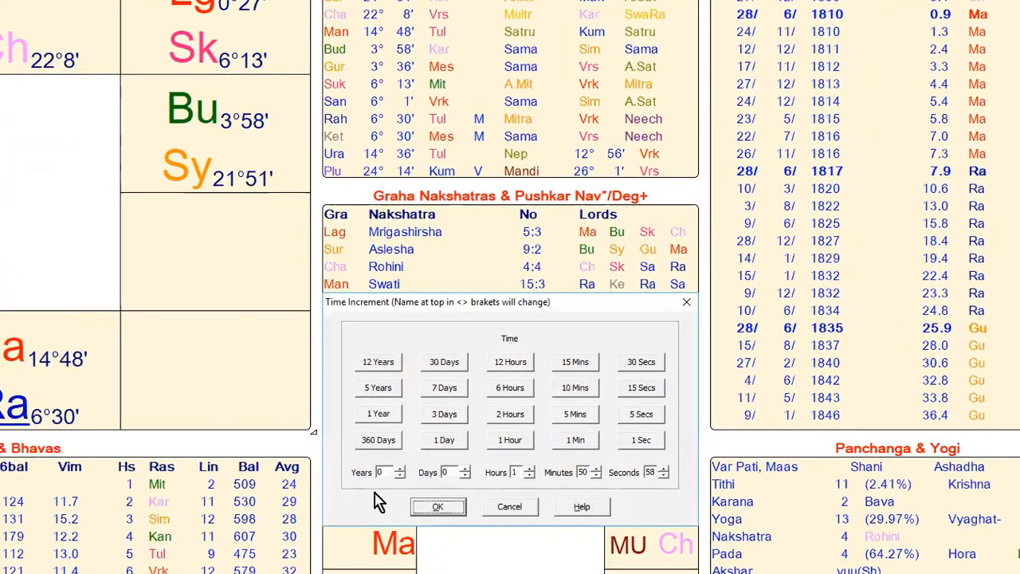
{"action": "left_click", "coordinate": [644, 447]}
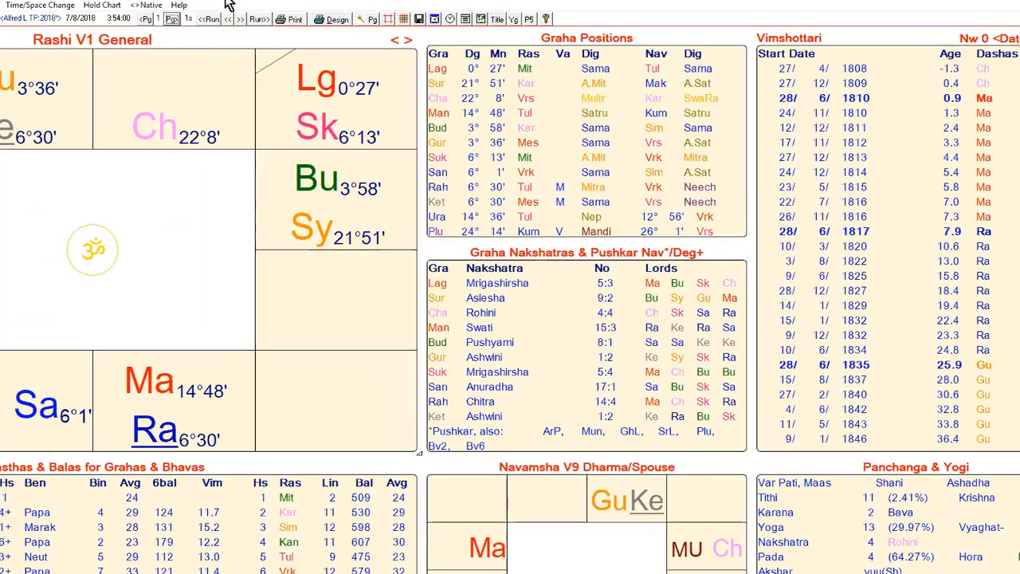
{"action": "left_click", "coordinate": [191, 19]}
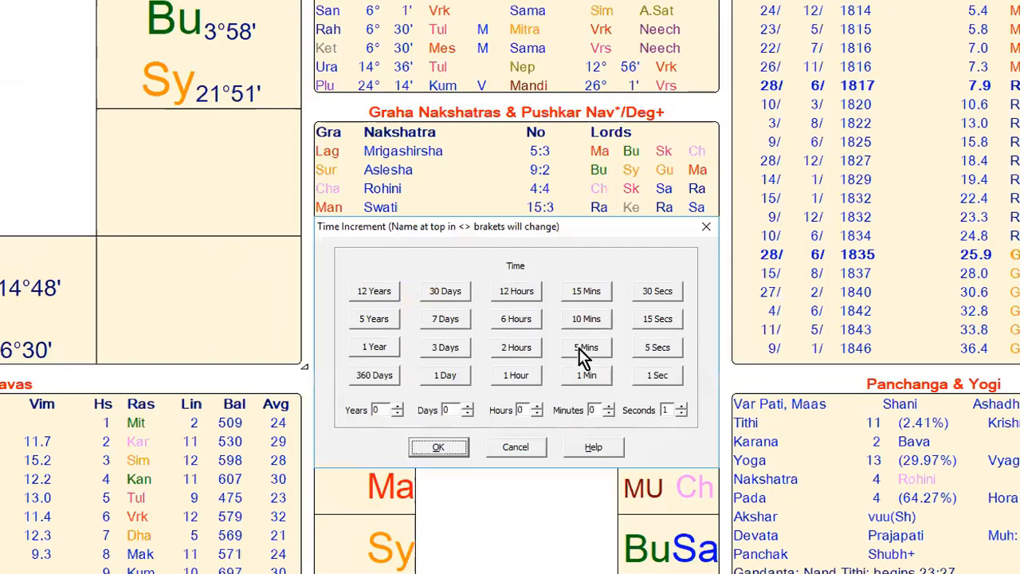
{"action": "left_click", "coordinate": [516, 373]}
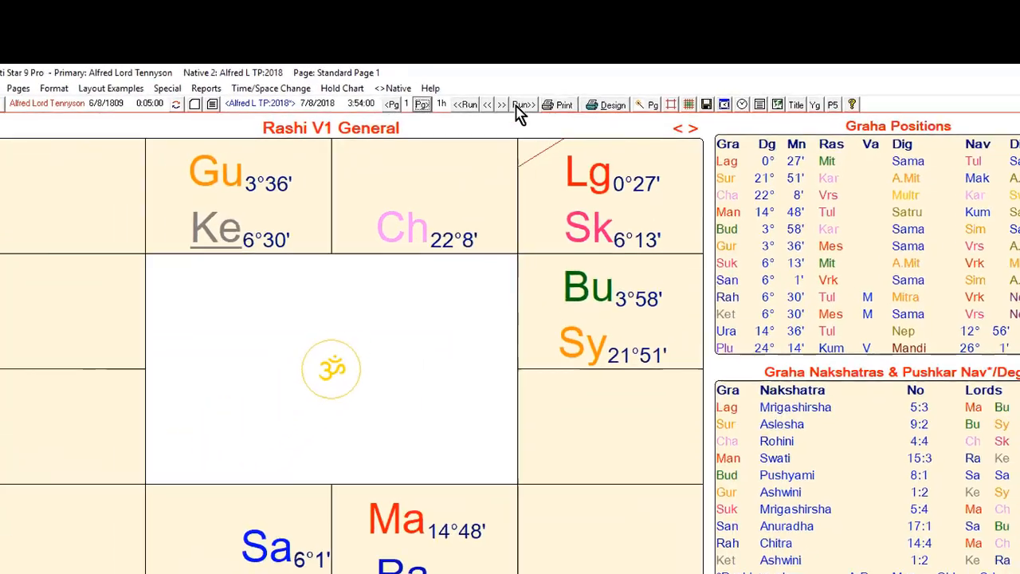
{"action": "left_click", "coordinate": [307, 91]}
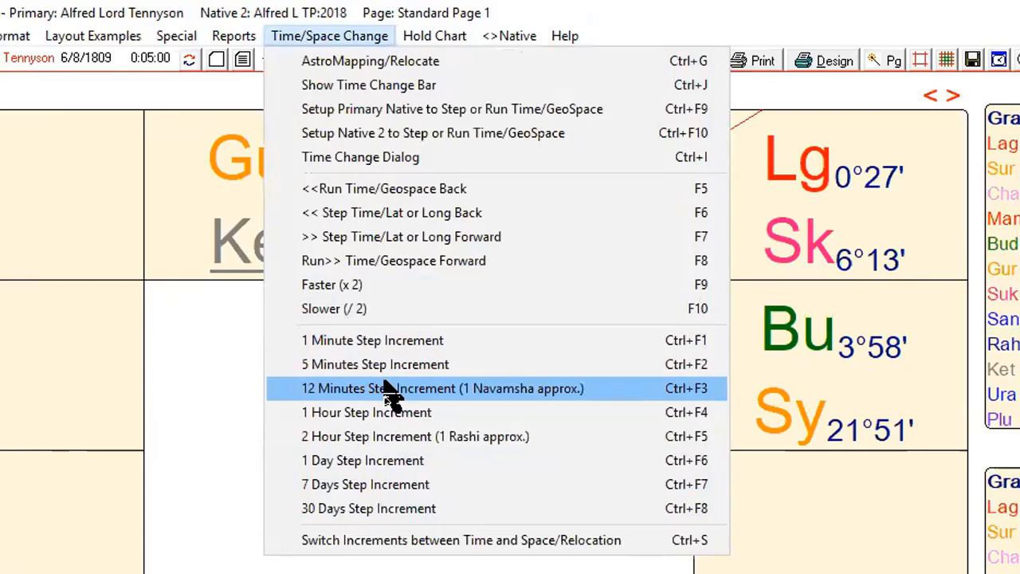
{"action": "left_click", "coordinate": [676, 16]}
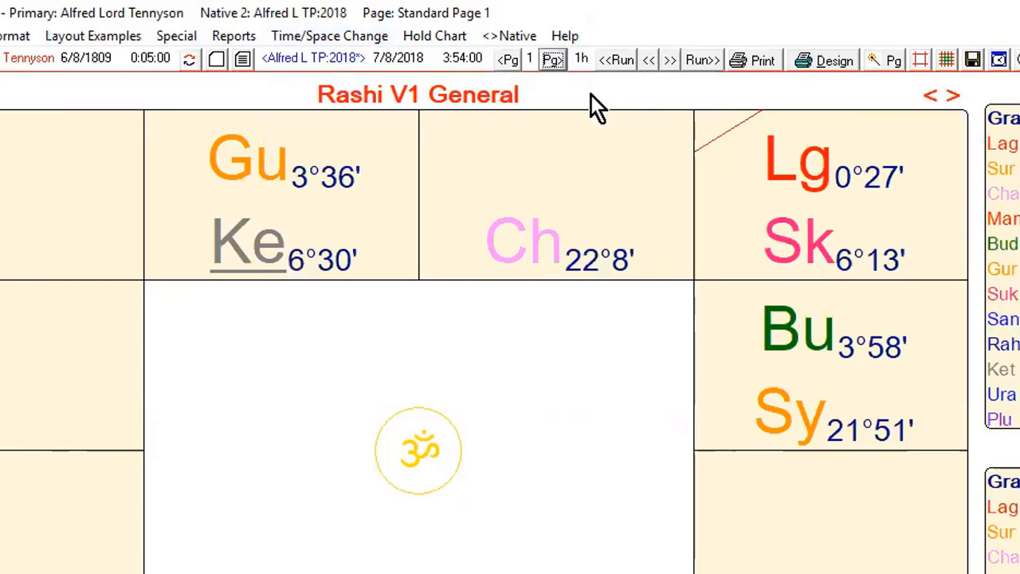
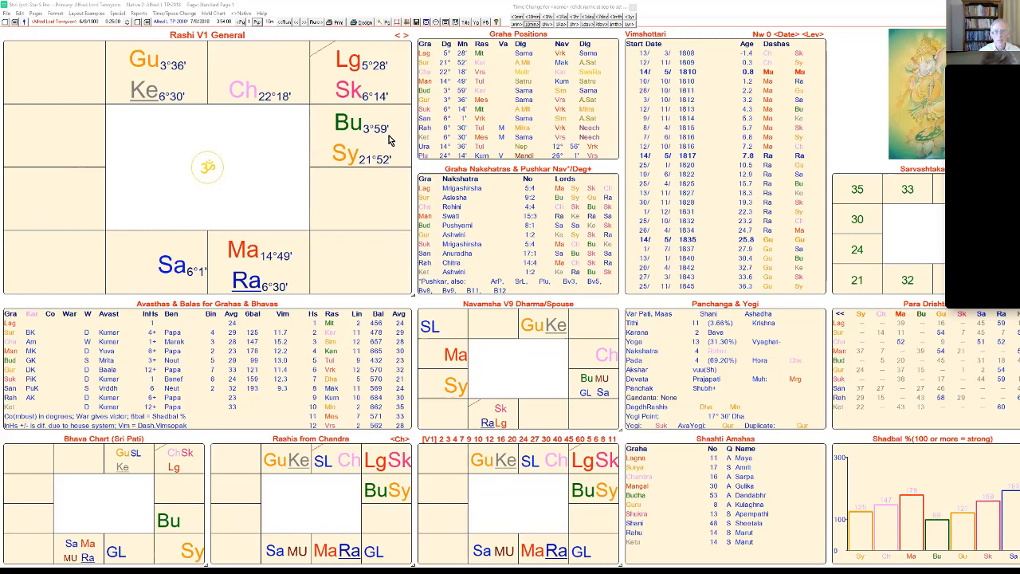
Customise the page grid to 4 horizontal by 3 vertical units, and change it to the preset 3 x 3 layout.
{"action": "left_click", "coordinate": [386, 25]}
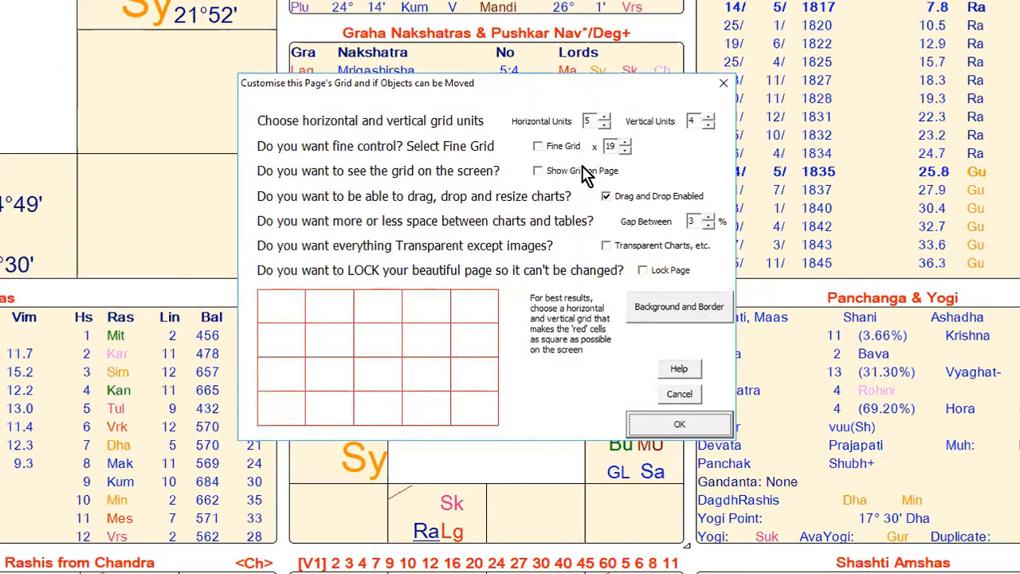
{"action": "left_click", "coordinate": [605, 125]}
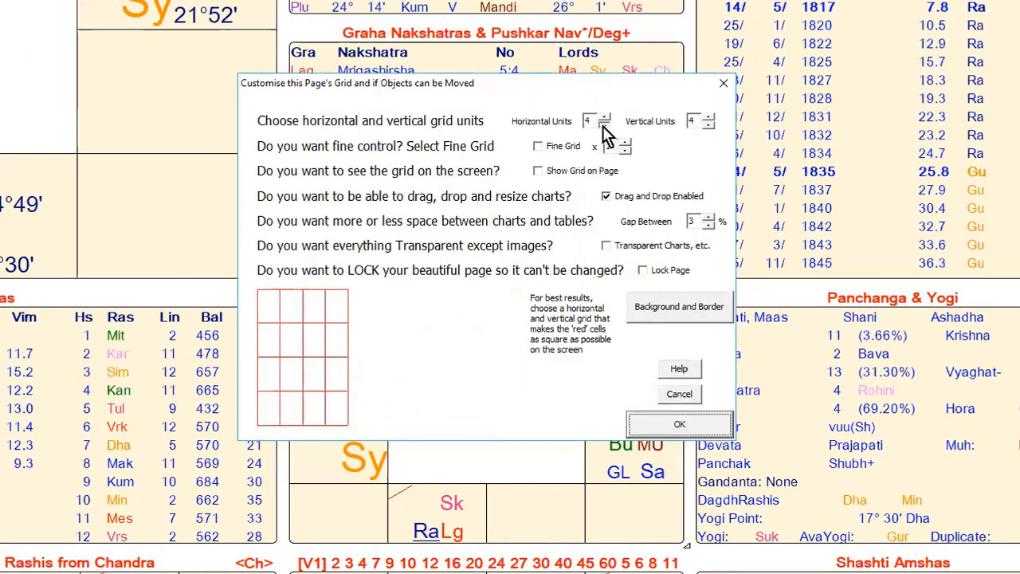
{"action": "left_click", "coordinate": [707, 126]}
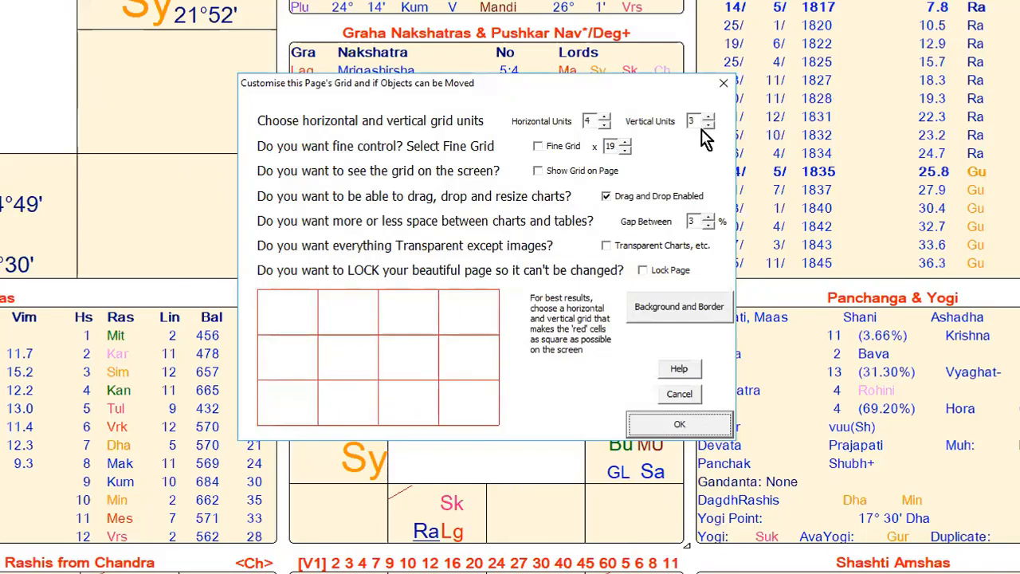
{"action": "left_click", "coordinate": [689, 429]}
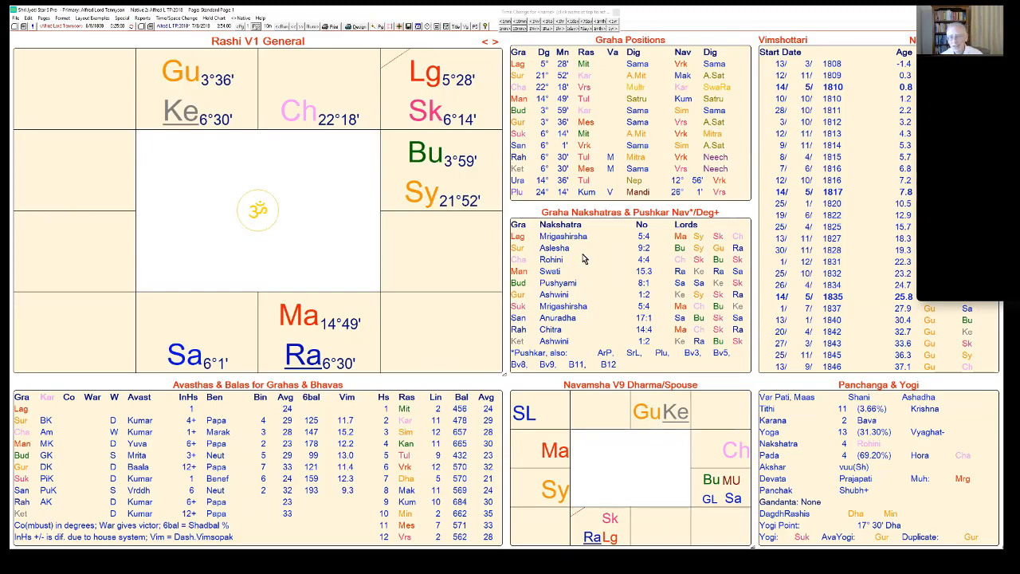
{"action": "left_click", "coordinate": [64, 18]}
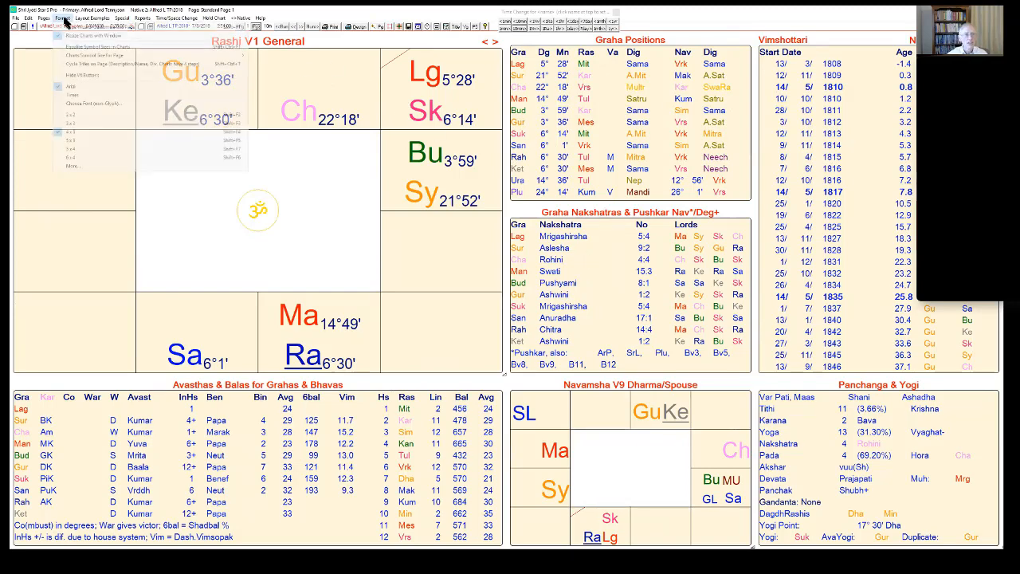
{"action": "left_click", "coordinate": [98, 126]}
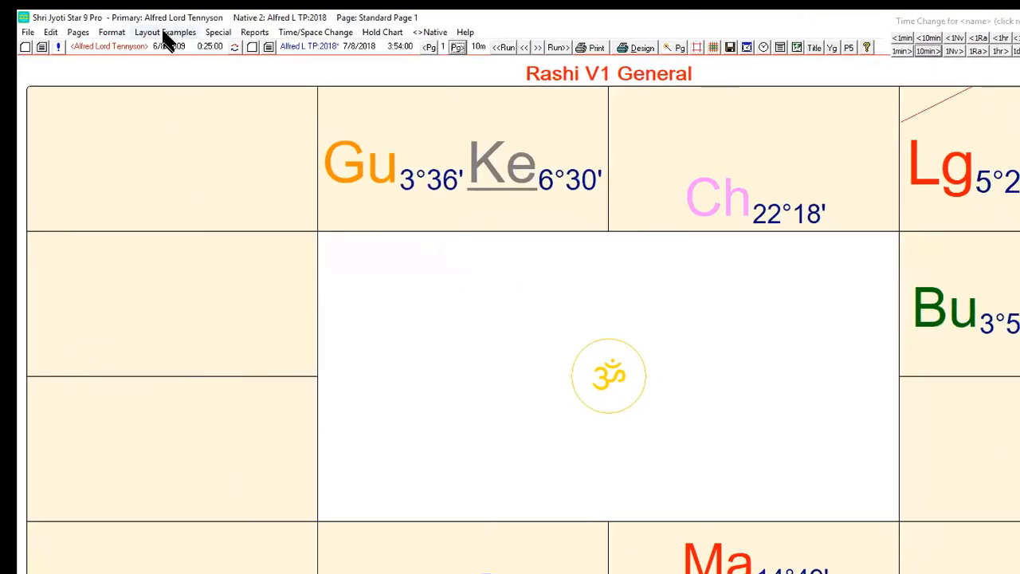
Look over the layout examples and select LayExs2.sjl for import as layout examples, cancelling the import.
{"action": "left_click", "coordinate": [163, 33]}
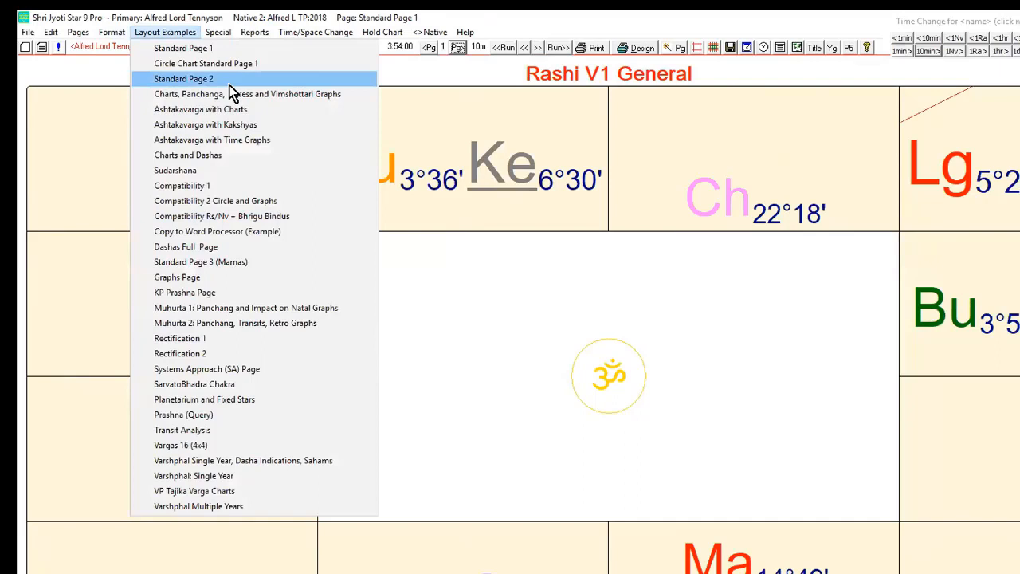
{"action": "mouse_move", "coordinate": [29, 35]}
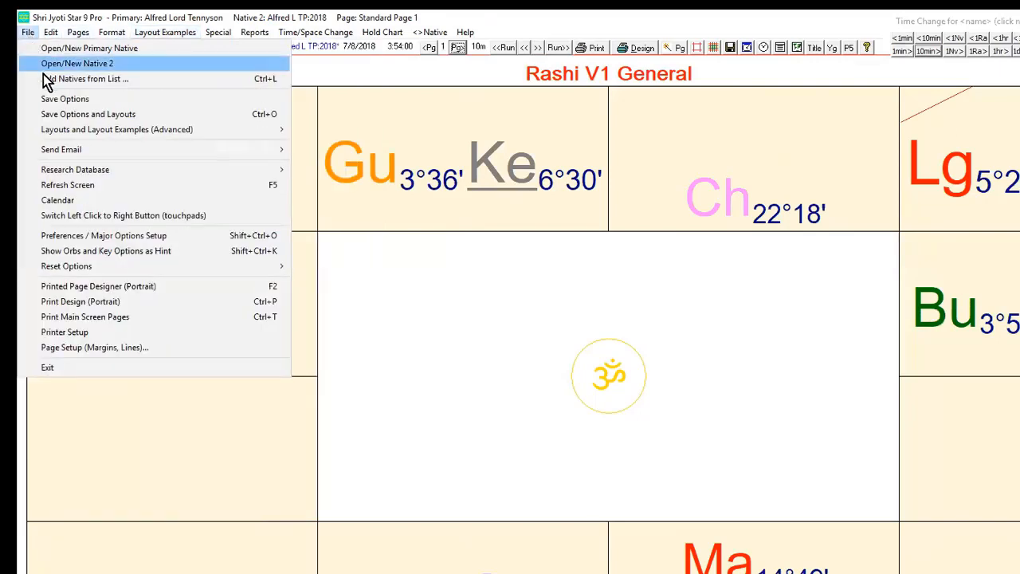
{"action": "mouse_move", "coordinate": [84, 131]}
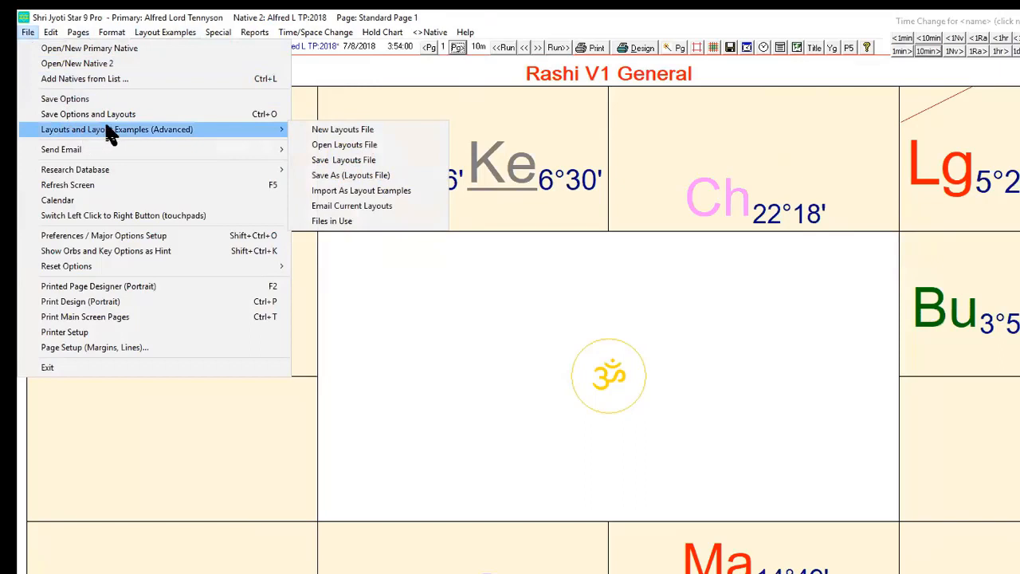
{"action": "left_click", "coordinate": [350, 192]}
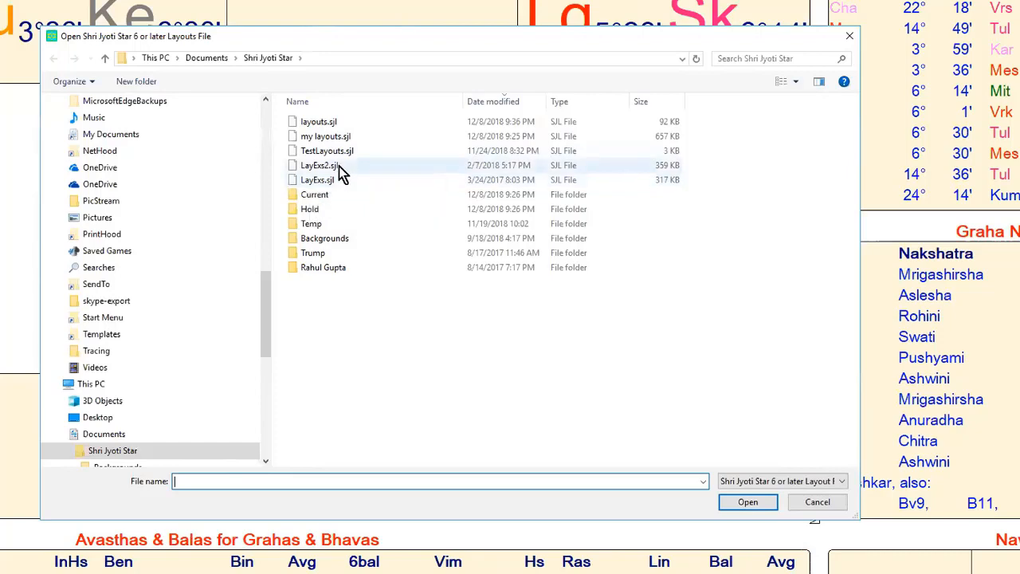
{"action": "left_click", "coordinate": [323, 167]}
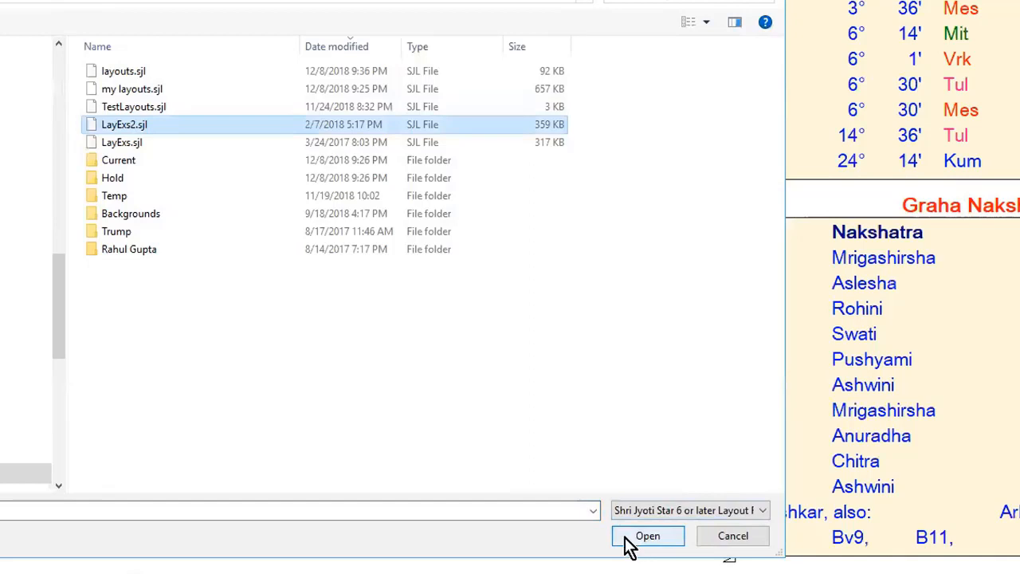
{"action": "left_click", "coordinate": [713, 537]}
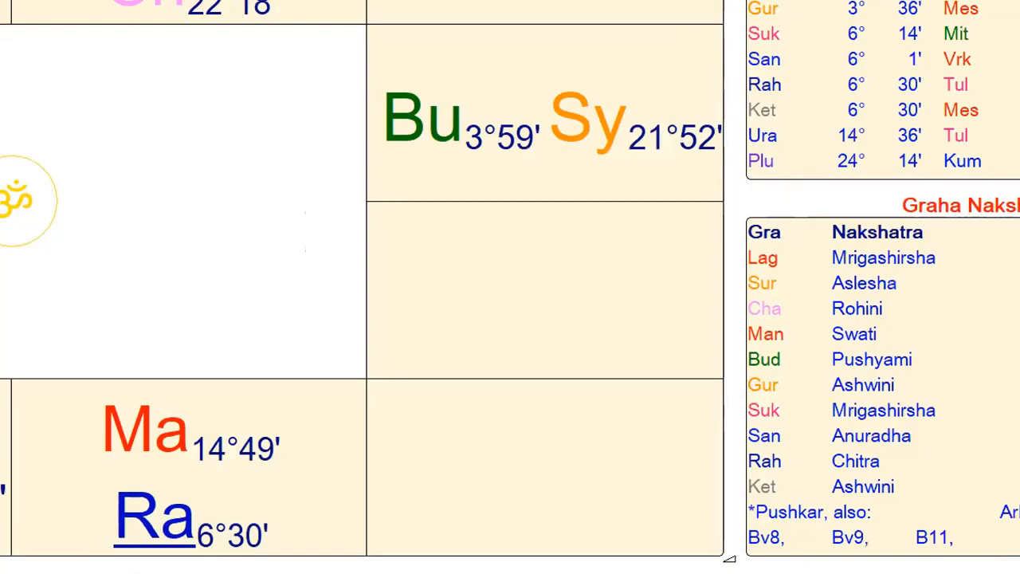
Load the Graphs Page layout example on page 2, and name the blank page 3 "My Page".
{"action": "left_click", "coordinate": [96, 15]}
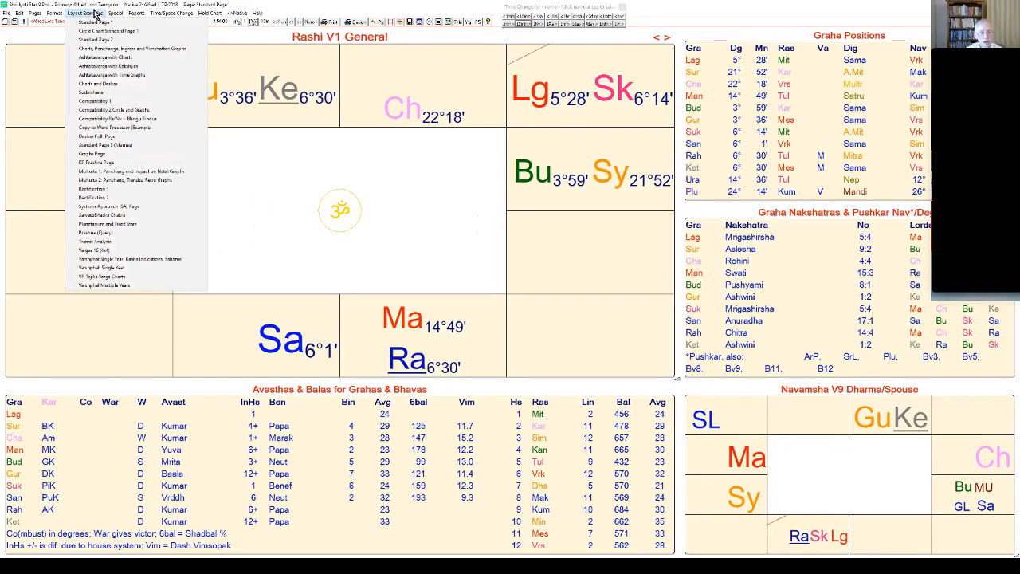
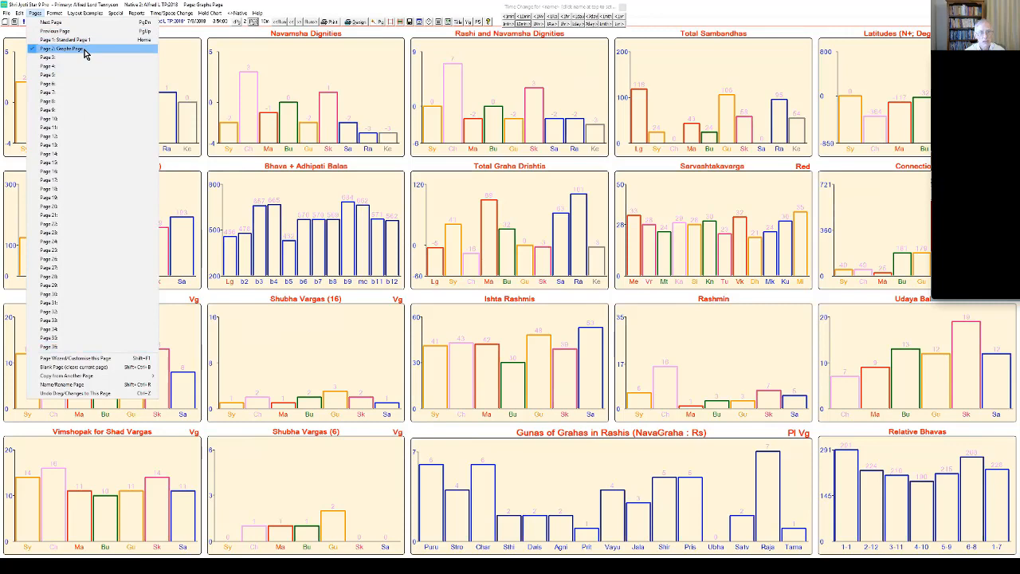
{"action": "left_click", "coordinate": [80, 59]}
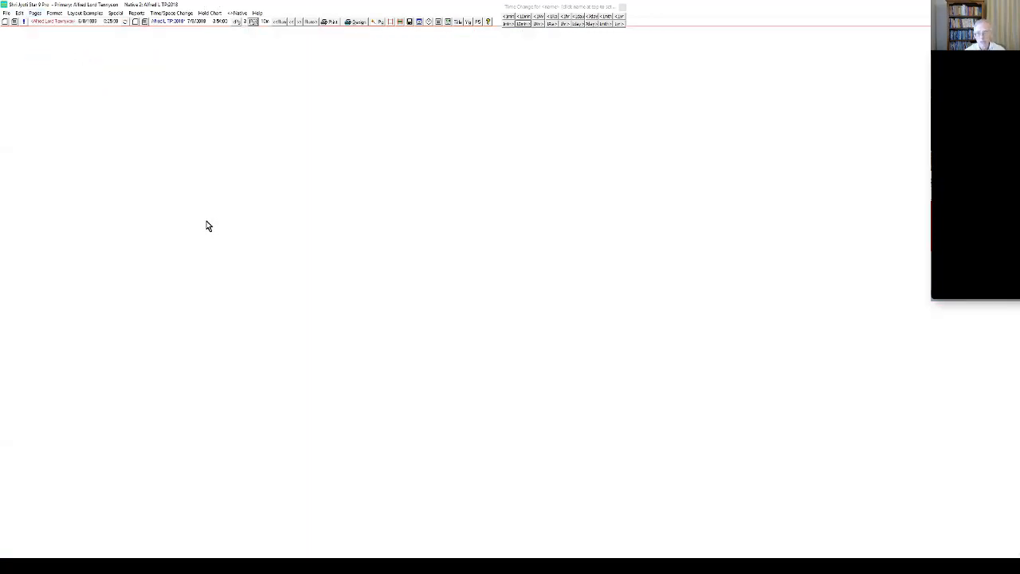
{"action": "left_click", "coordinate": [35, 15]}
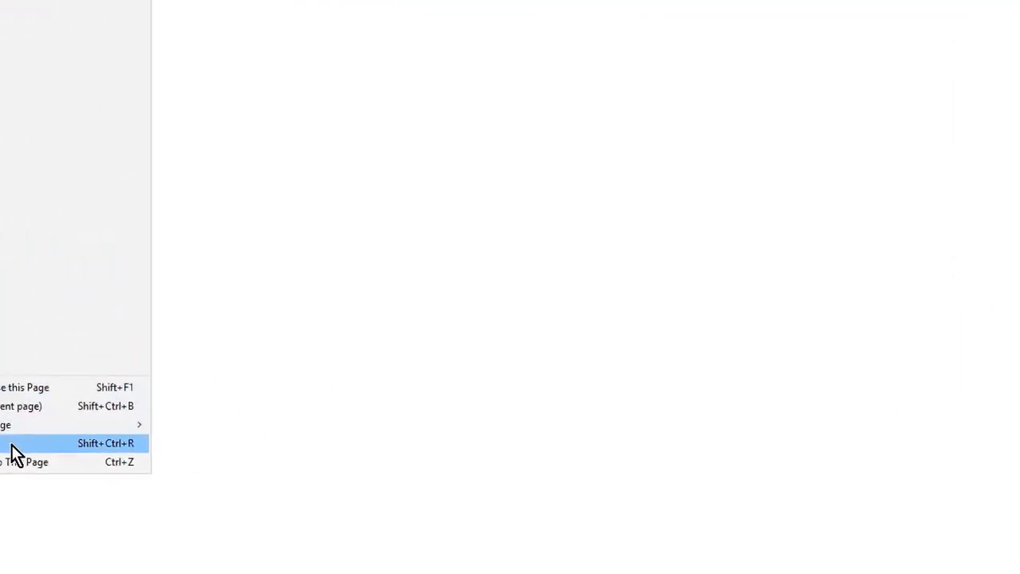
{"action": "type", "text": "My Page"}
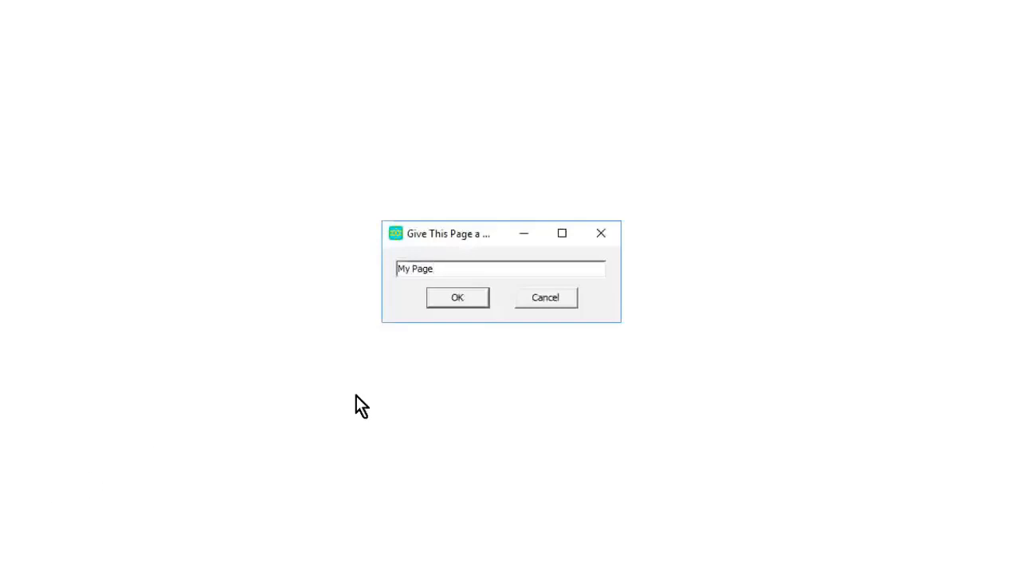
{"action": "left_click", "coordinate": [467, 300]}
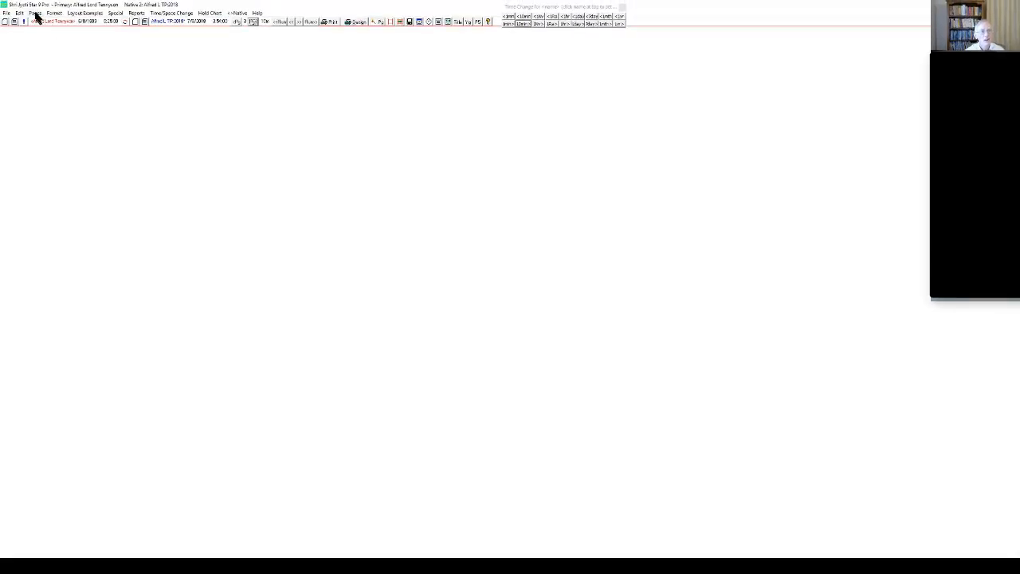
{"action": "left_click", "coordinate": [35, 13]}
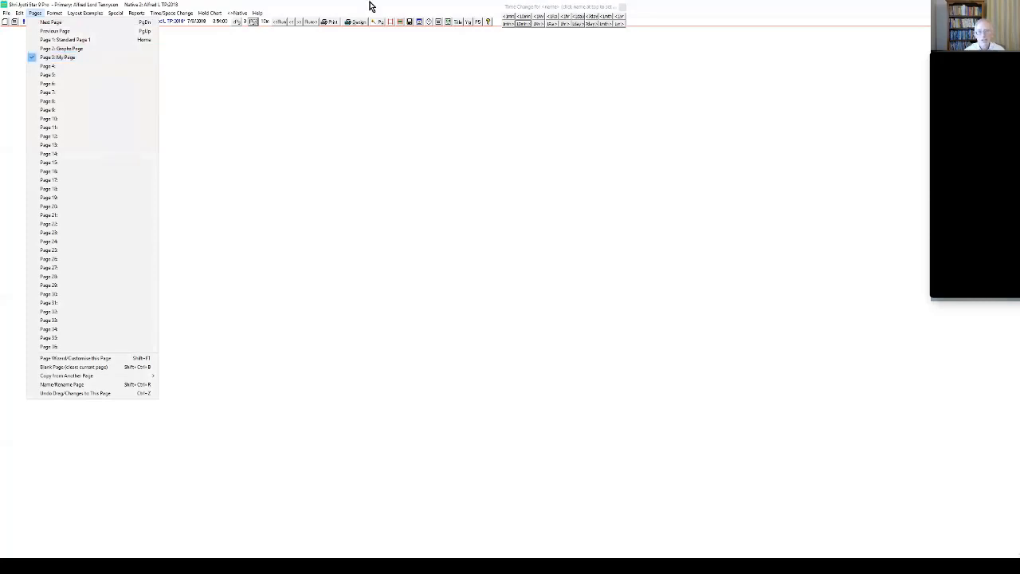
{"action": "left_click", "coordinate": [351, 125]}
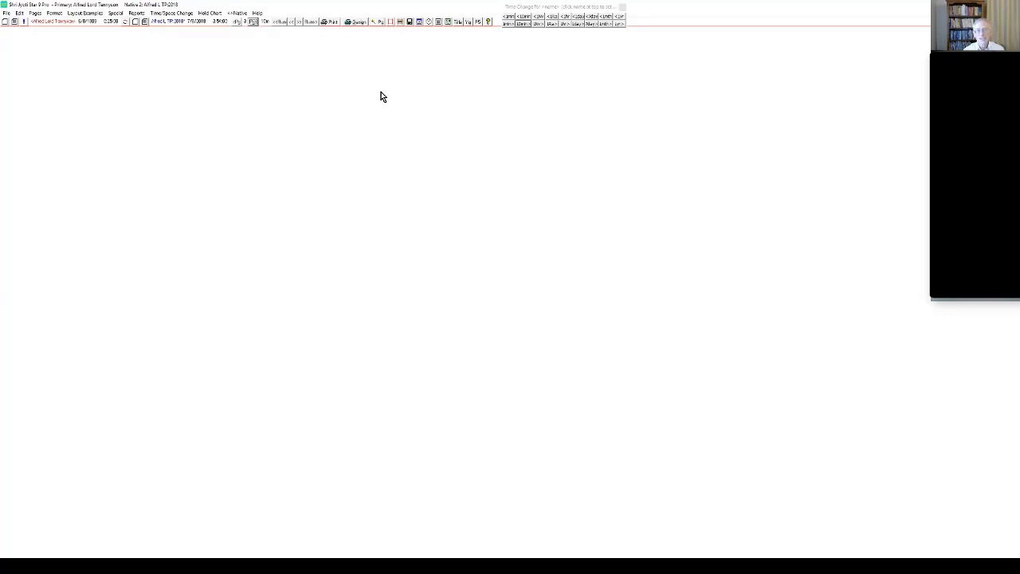
Show the grid on My Page, format the page as 4 x 3 cells, and switch to the fine grid.
{"action": "left_click", "coordinate": [391, 21]}
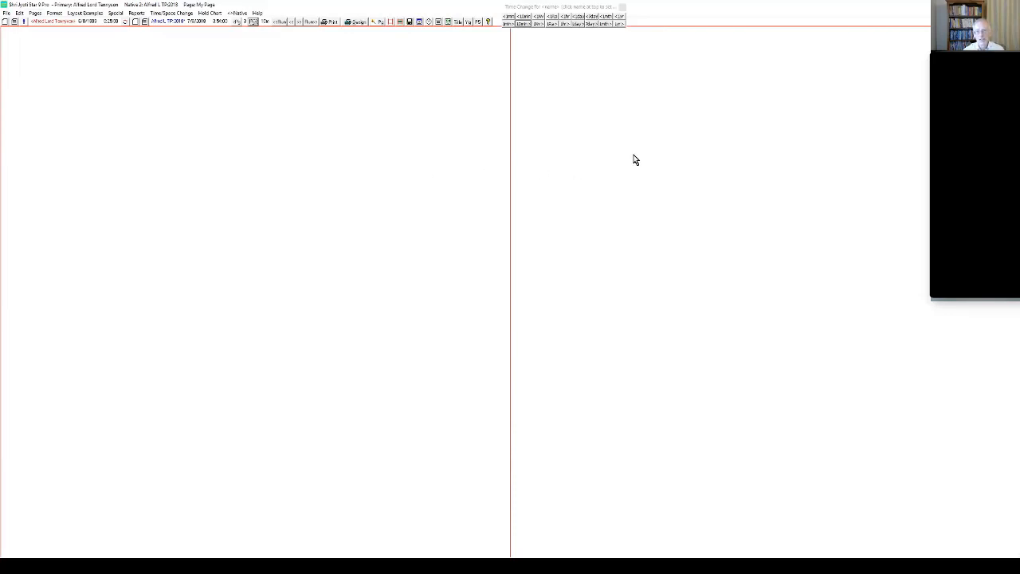
{"action": "left_click", "coordinate": [55, 13]}
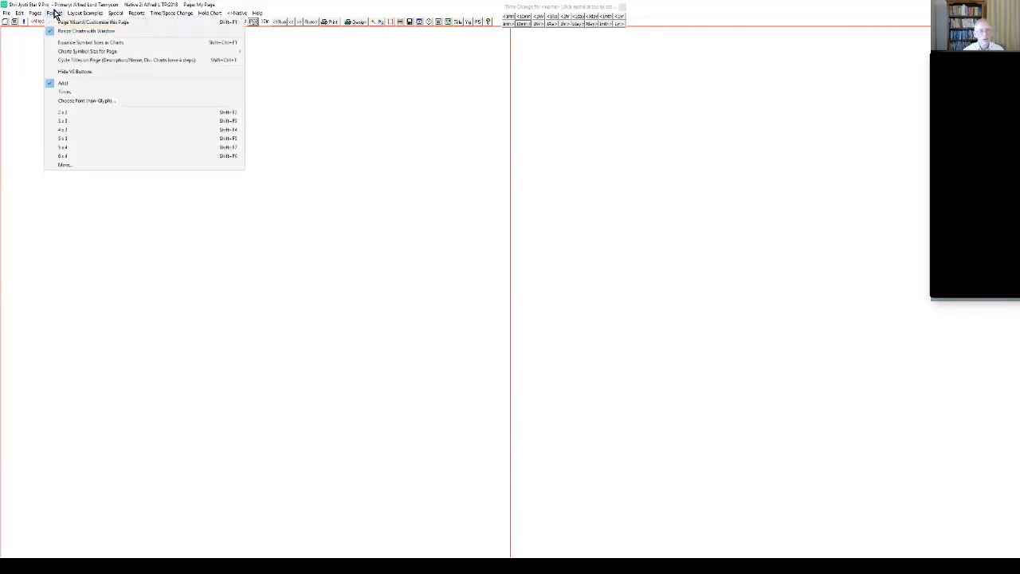
{"action": "left_click", "coordinate": [84, 131]}
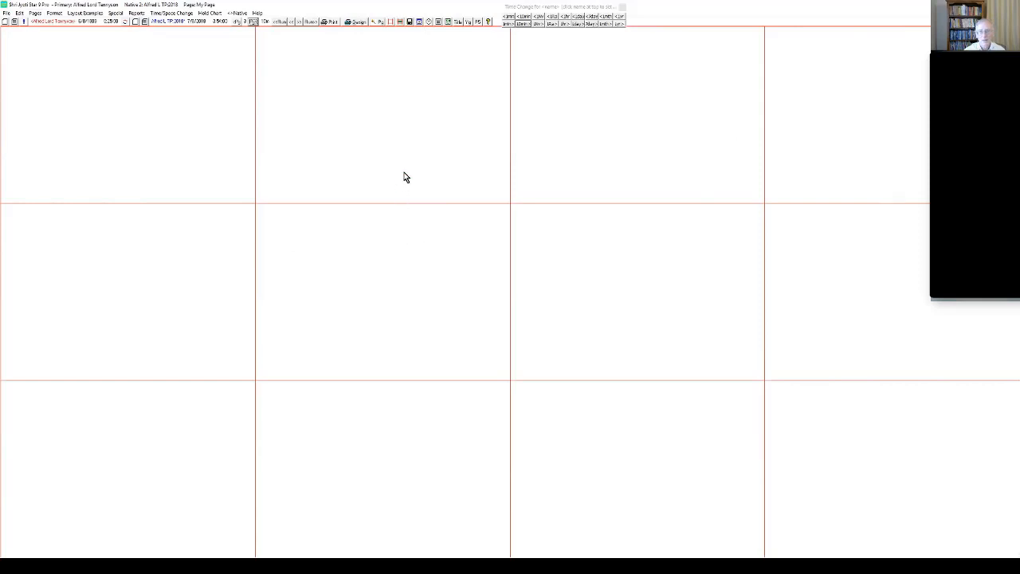
{"action": "left_click", "coordinate": [399, 23]}
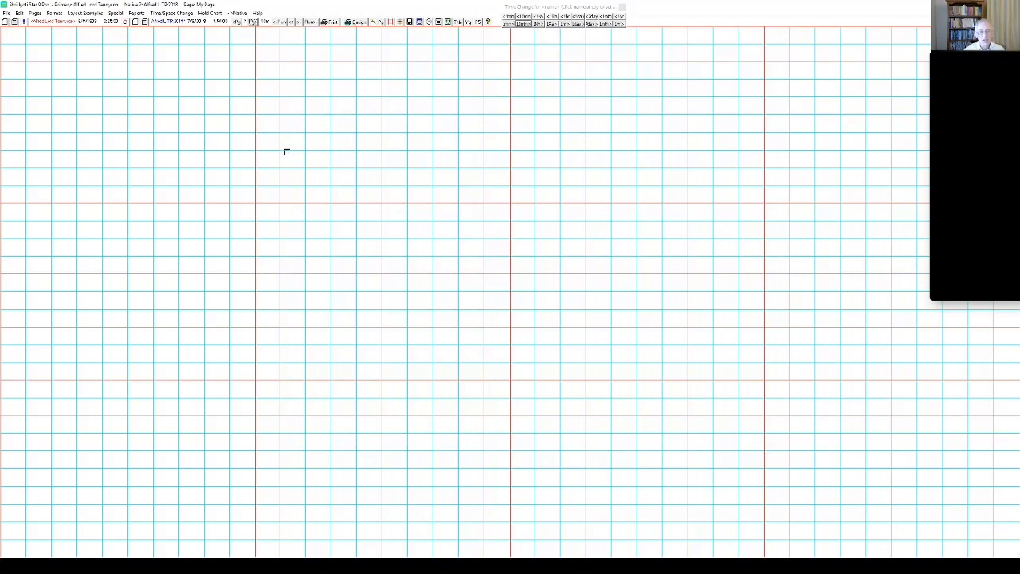
Place a Large Rashi V1 chart on the blank page.
{"action": "right_click", "coordinate": [223, 147]}
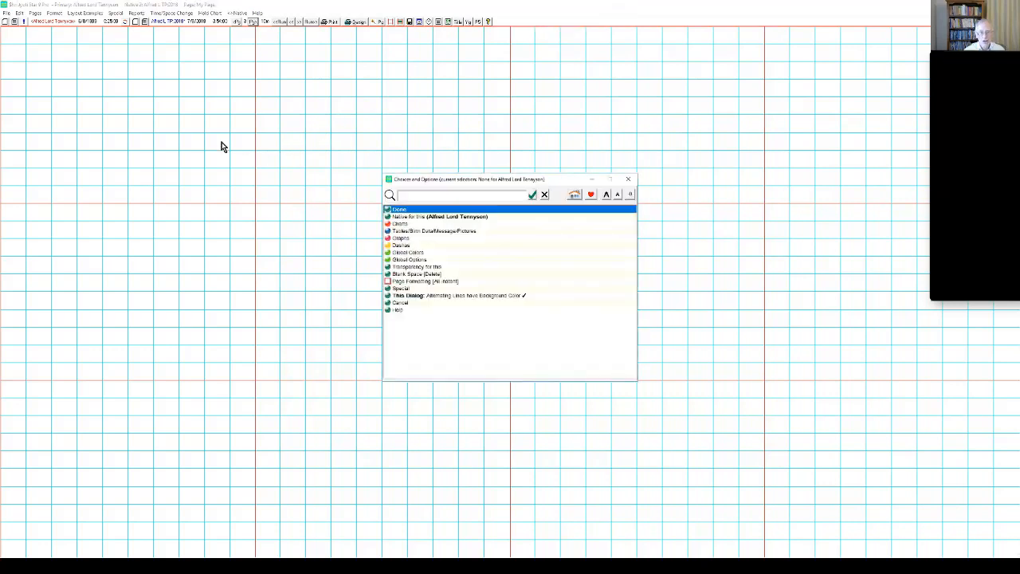
{"action": "left_click", "coordinate": [401, 225]}
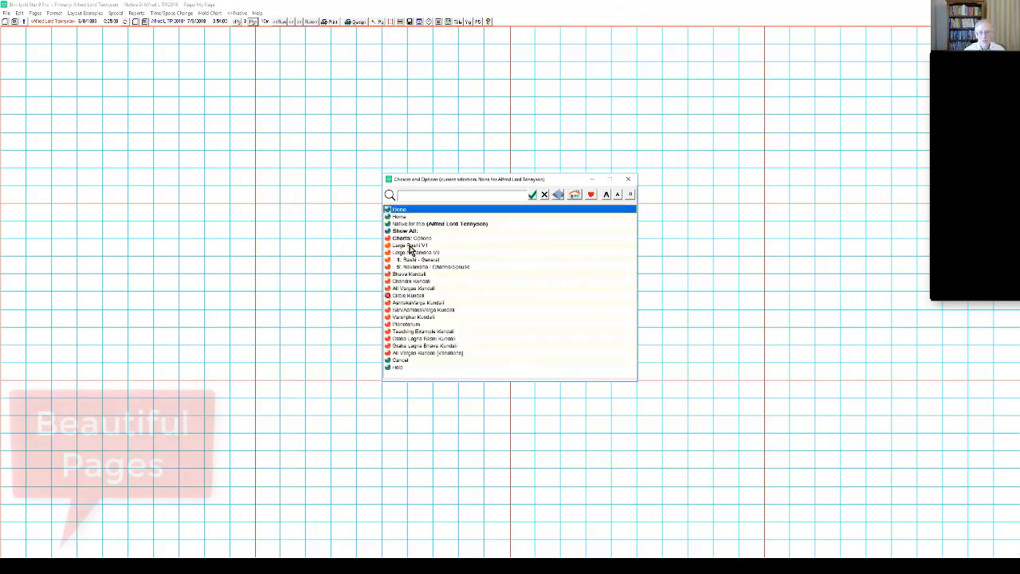
{"action": "left_click", "coordinate": [409, 246]}
{"action": "left_click", "coordinate": [409, 248]}
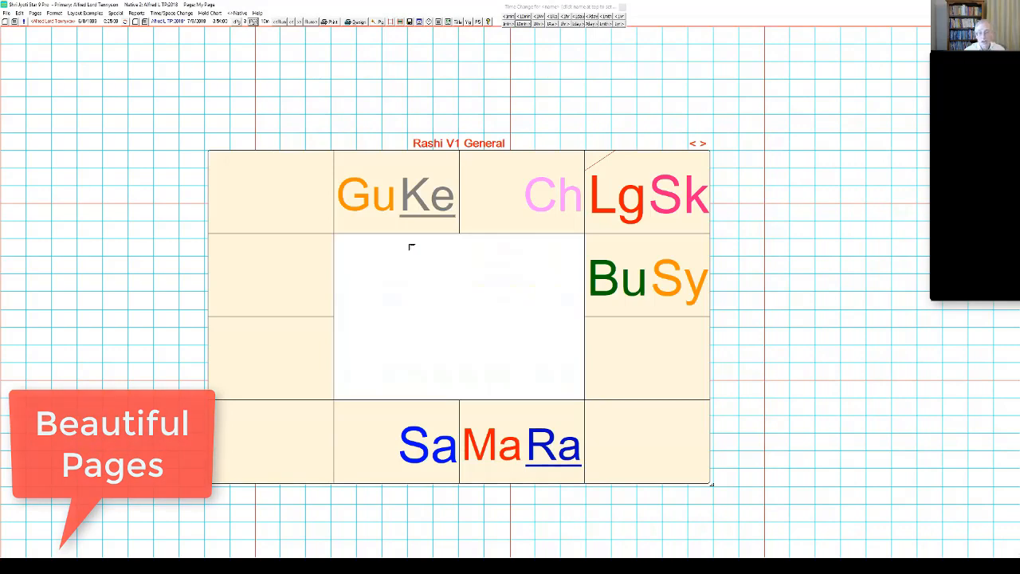
Move the Rashi chart to the page's upper-left corner and resize it to a roughly square shape on the fine grid.
{"action": "left_click_drag", "start_coordinate": [406, 216], "coordinate": [192, 141]}
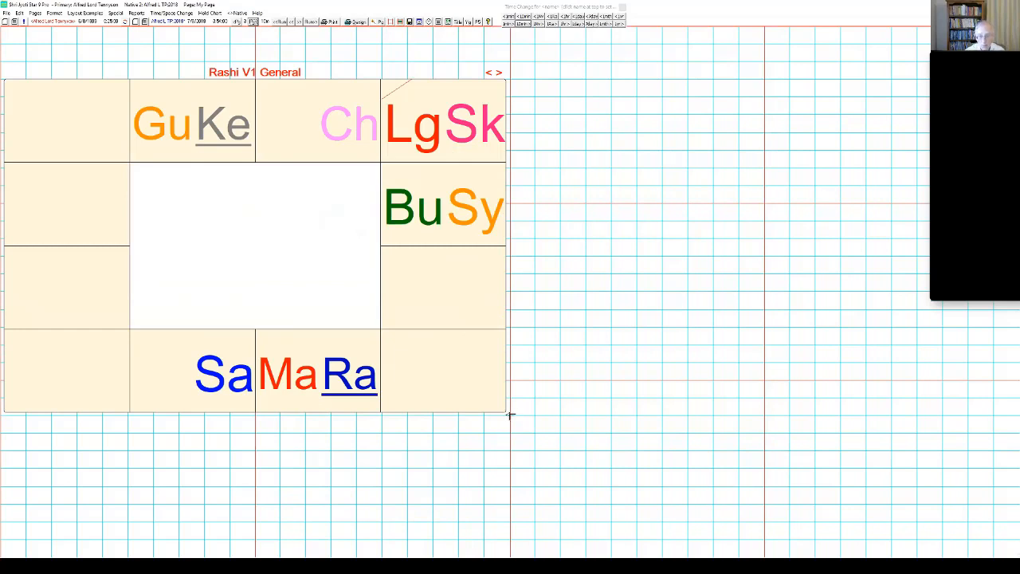
{"action": "left_click_drag", "start_coordinate": [507, 414], "coordinate": [382, 488]}
{"action": "left_click_drag", "start_coordinate": [476, 478], "coordinate": [727, 295]}
{"action": "left_click_drag", "start_coordinate": [437, 447], "coordinate": [431, 509]}
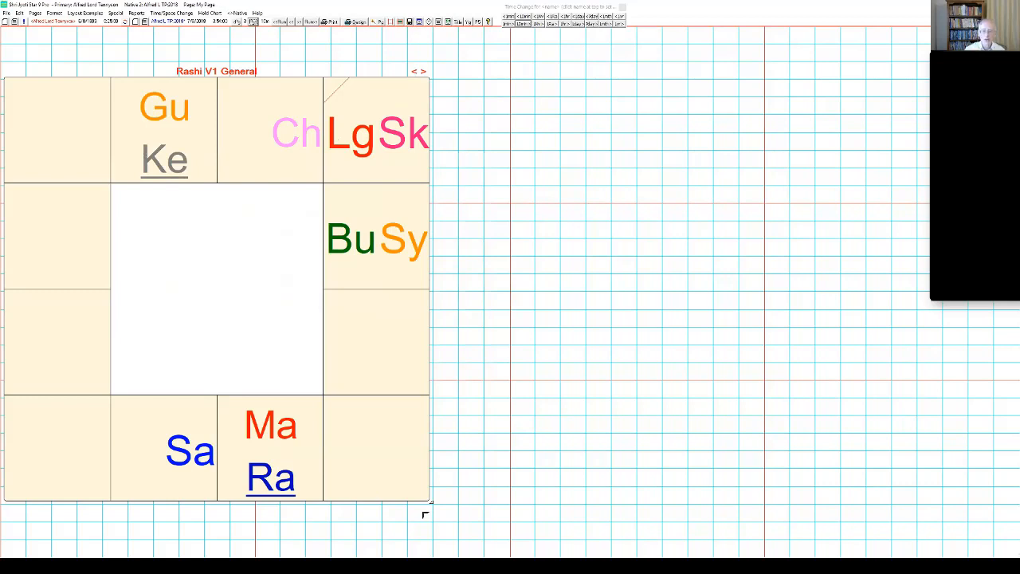
Find the Background and Border option among the page formatting choices and open it for this page.
{"action": "left_click", "coordinate": [474, 274]}
{"action": "type", "text": "b"}
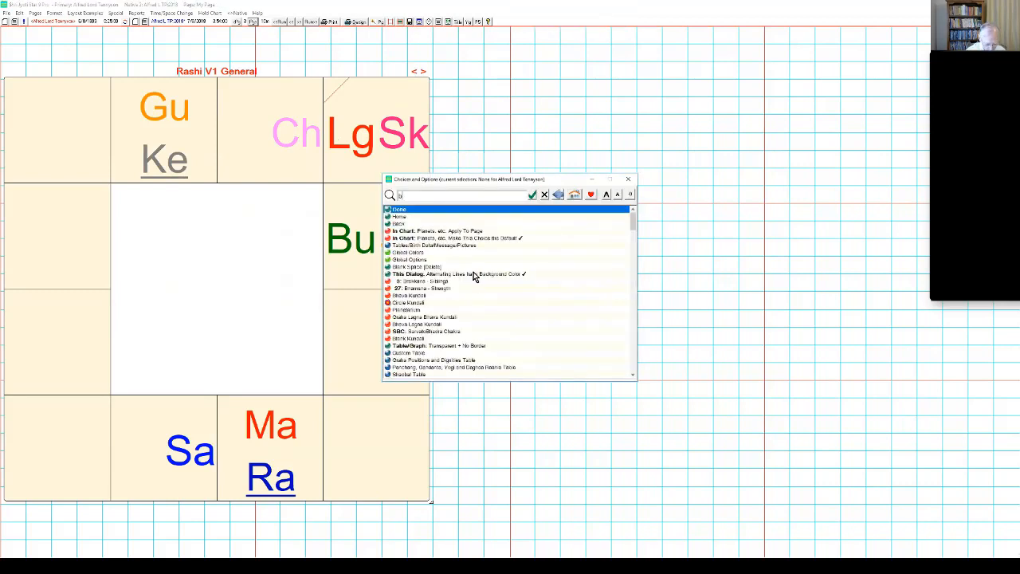
{"action": "type", "text": "ackgr"}
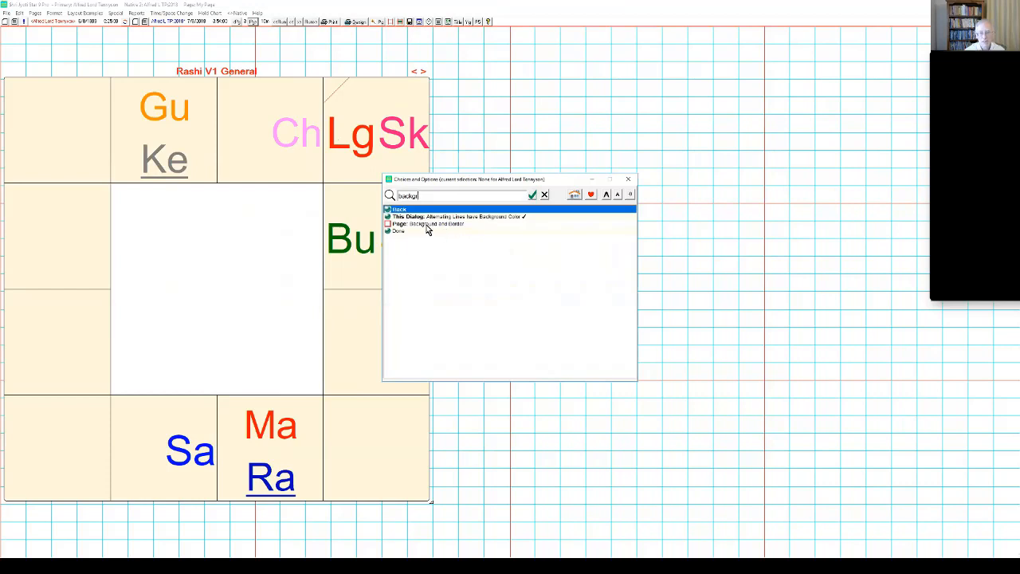
{"action": "left_click", "coordinate": [544, 196]}
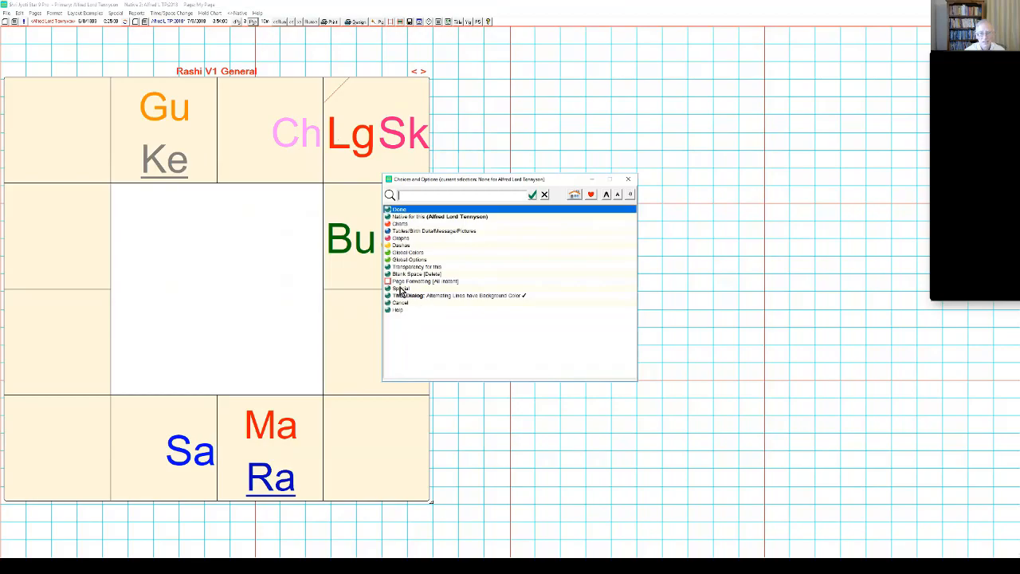
{"action": "left_click", "coordinate": [404, 283]}
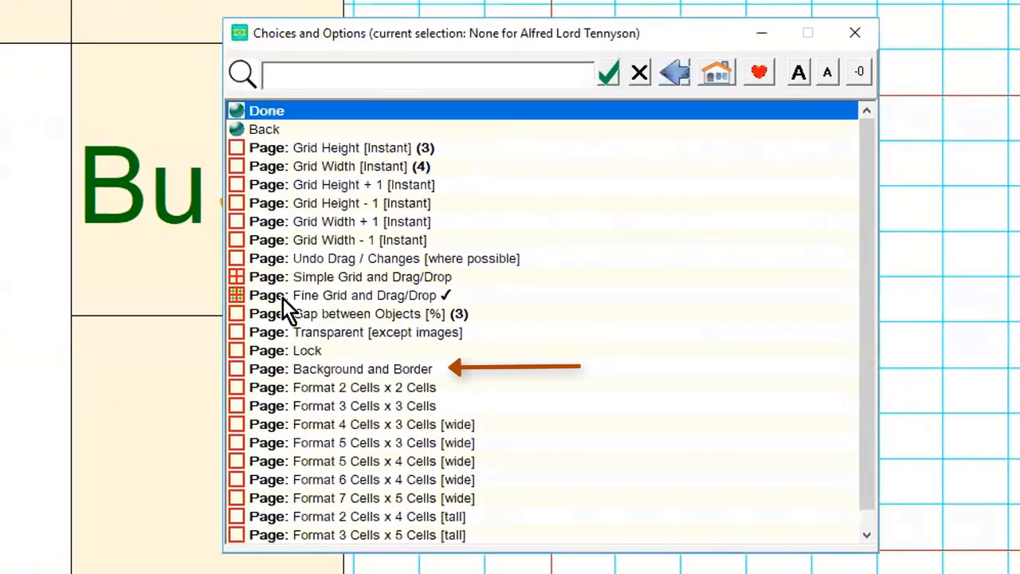
{"action": "scroll", "coordinate": [335, 349], "scroll_direction": "down", "scroll_amount": 1}
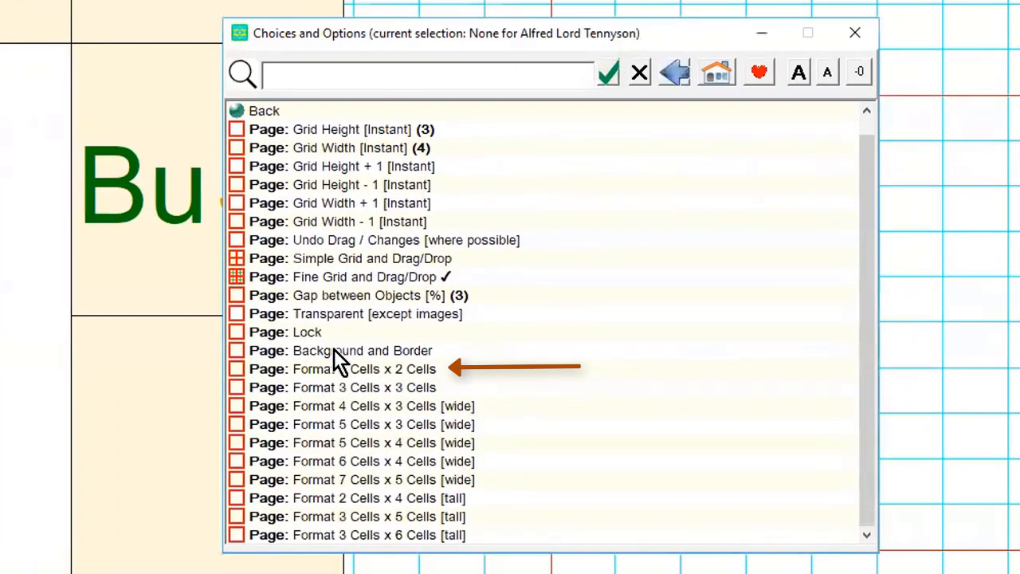
{"action": "type", "text": "backg"}
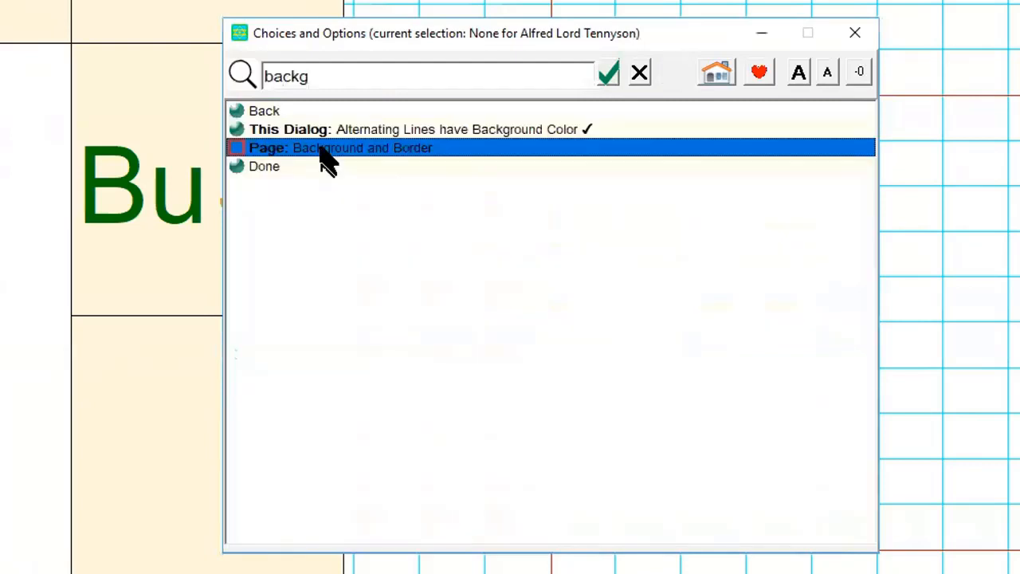
{"action": "left_click", "coordinate": [320, 148]}
Use sunset.jpg from the Backgrounds folder as the page's wallpaper, stretched to fit.
{"action": "left_click", "coordinate": [586, 249]}
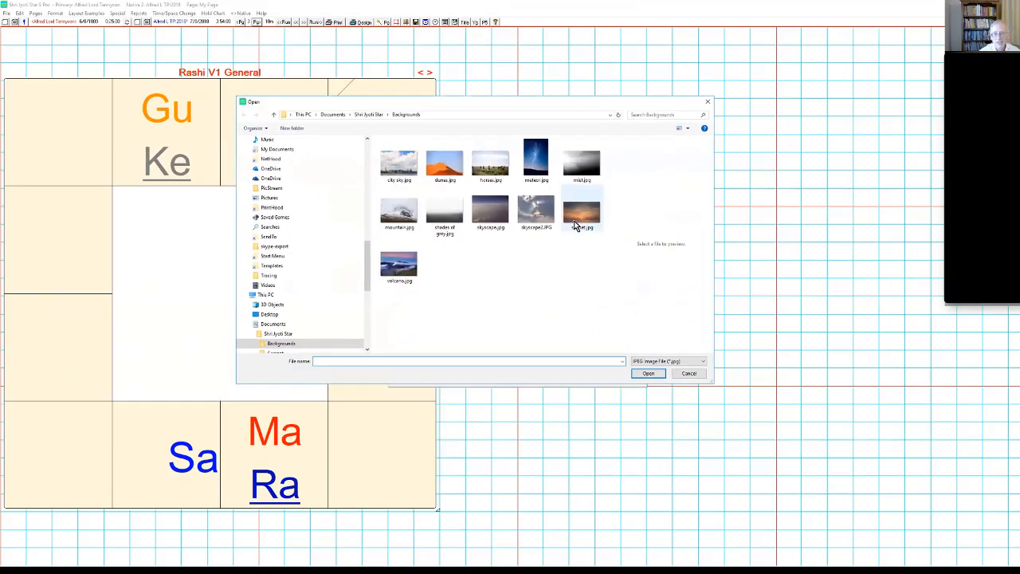
{"action": "left_click", "coordinate": [647, 164]}
{"action": "left_click", "coordinate": [648, 374]}
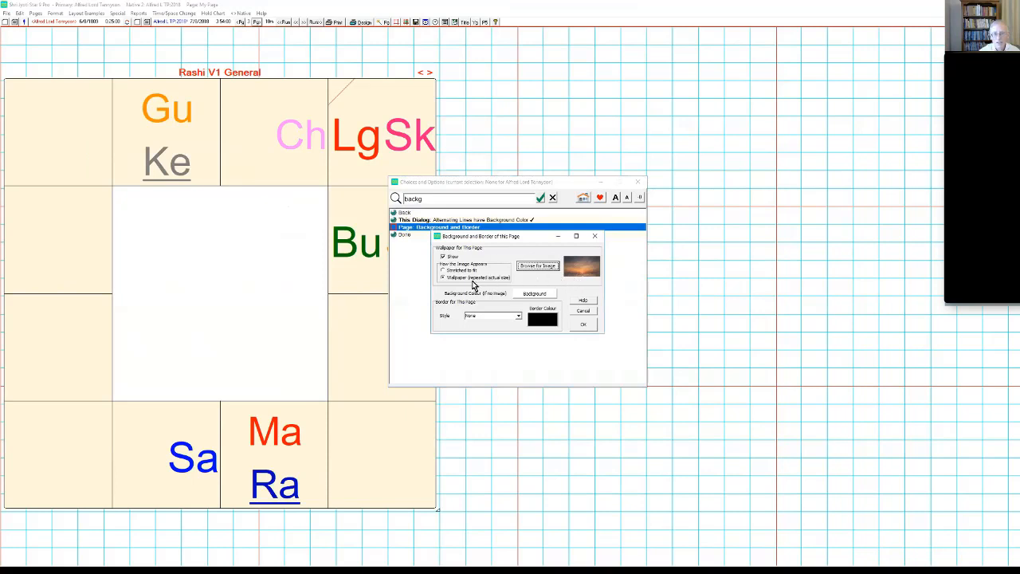
{"action": "left_click", "coordinate": [444, 271]}
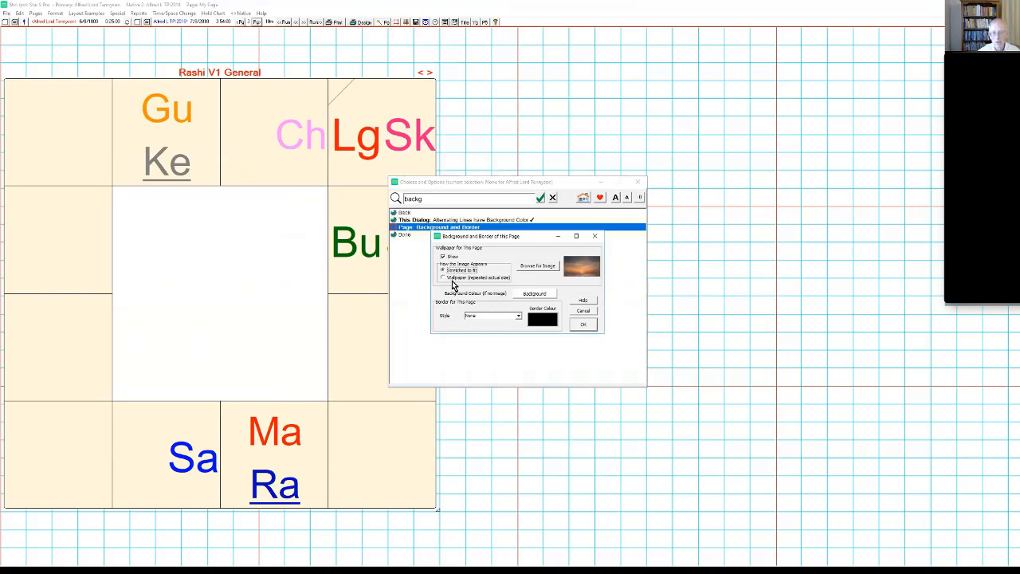
{"action": "left_click", "coordinate": [581, 327]}
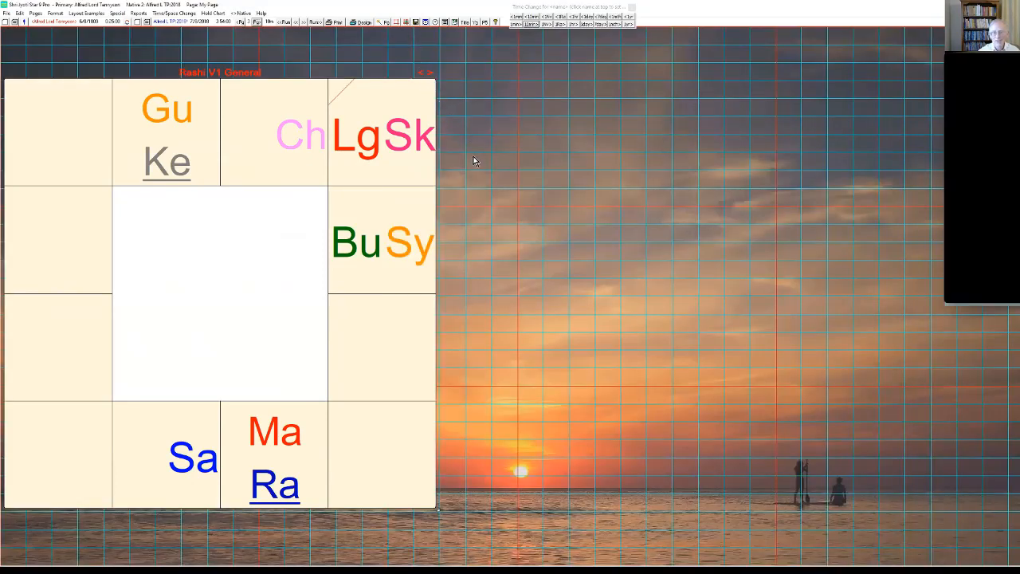
Move the Rashi chart up to the page's upper edge using the fine grid, and hide the grid.
{"action": "left_click", "coordinate": [466, 229]}
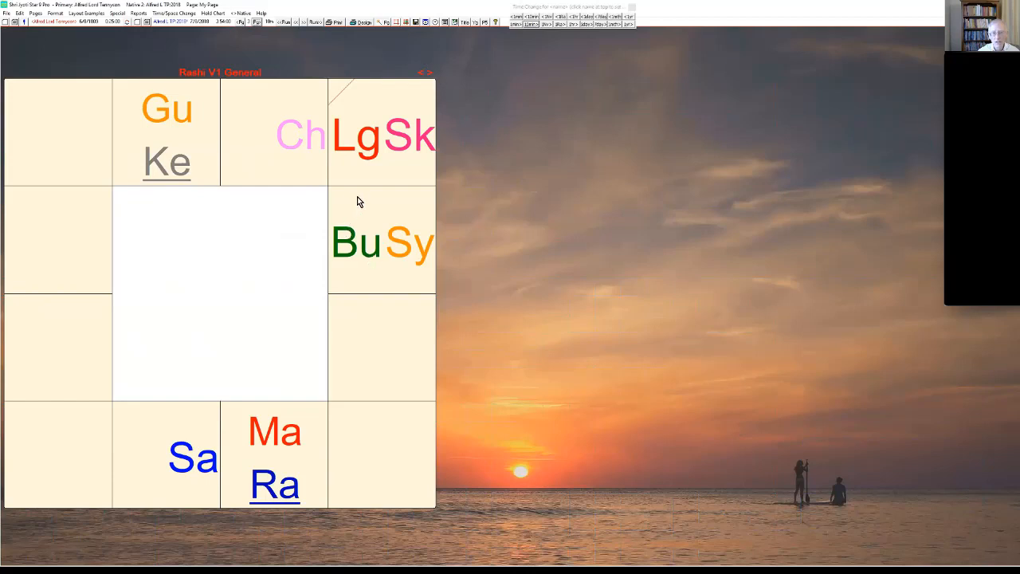
{"action": "left_click", "coordinate": [406, 22]}
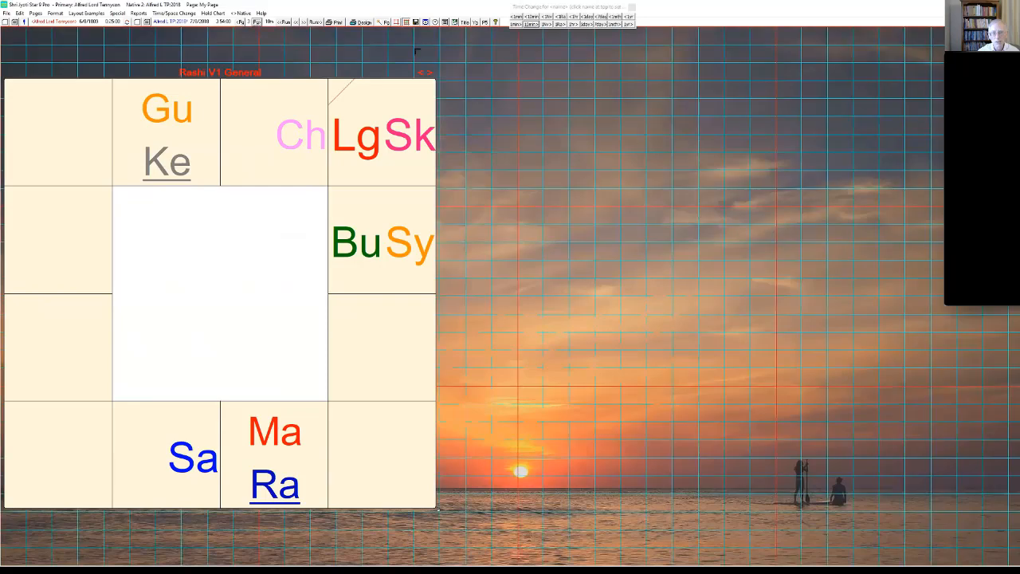
{"action": "left_click_drag", "start_coordinate": [381, 440], "coordinate": [612, 475]}
{"action": "left_click_drag", "start_coordinate": [362, 360], "coordinate": [129, 287]}
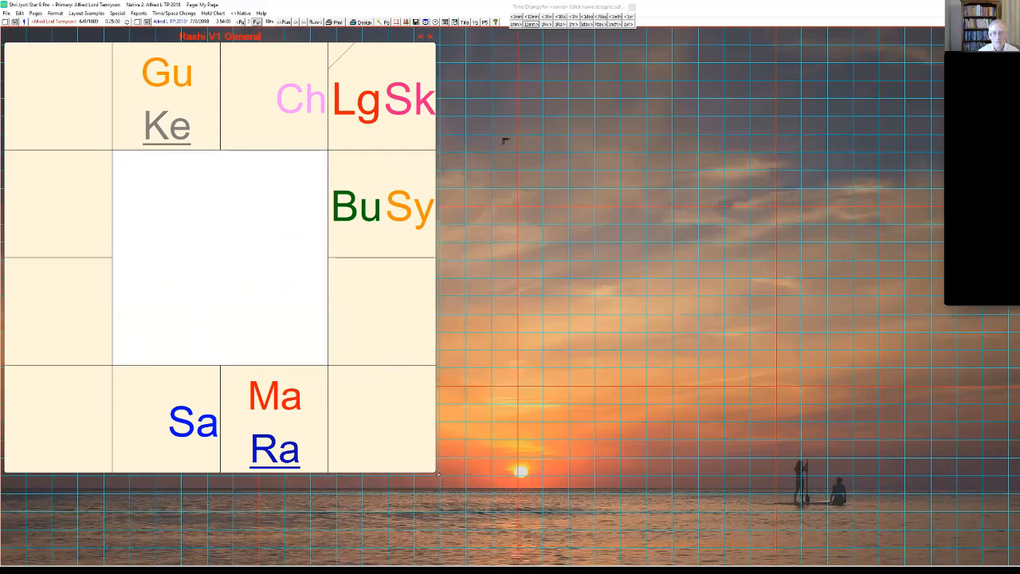
{"action": "left_click", "coordinate": [406, 22]}
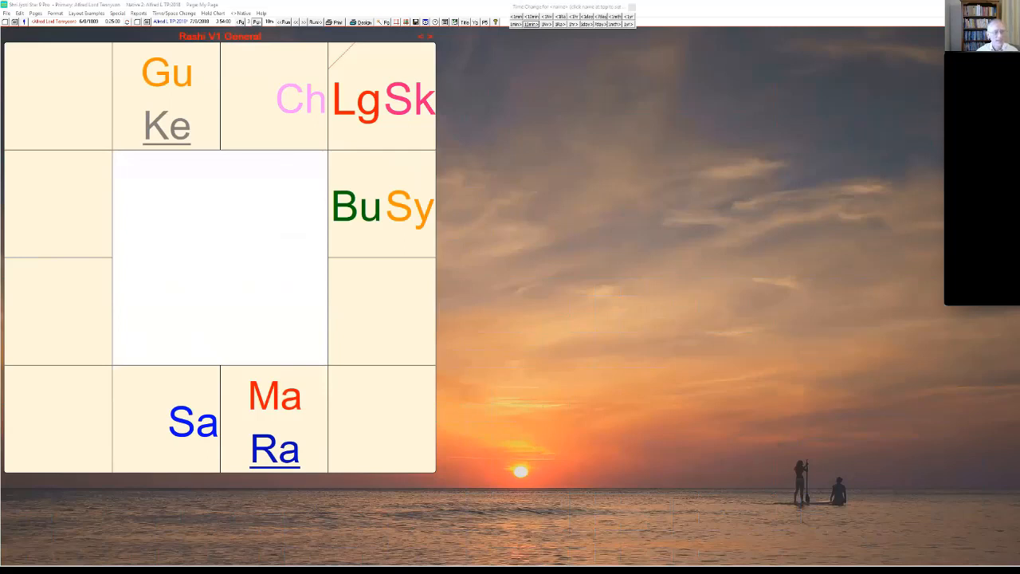
Examine the choices for the Rashi chart: main categories, common charts, the full list of charts, and the selectable natives.
{"action": "right_click", "coordinate": [400, 233]}
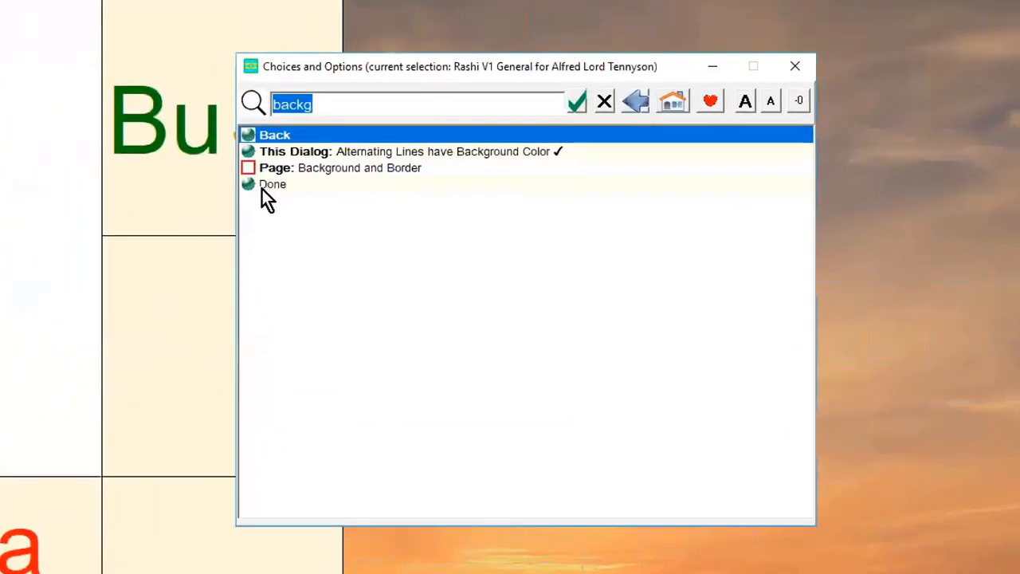
{"action": "left_click", "coordinate": [606, 102]}
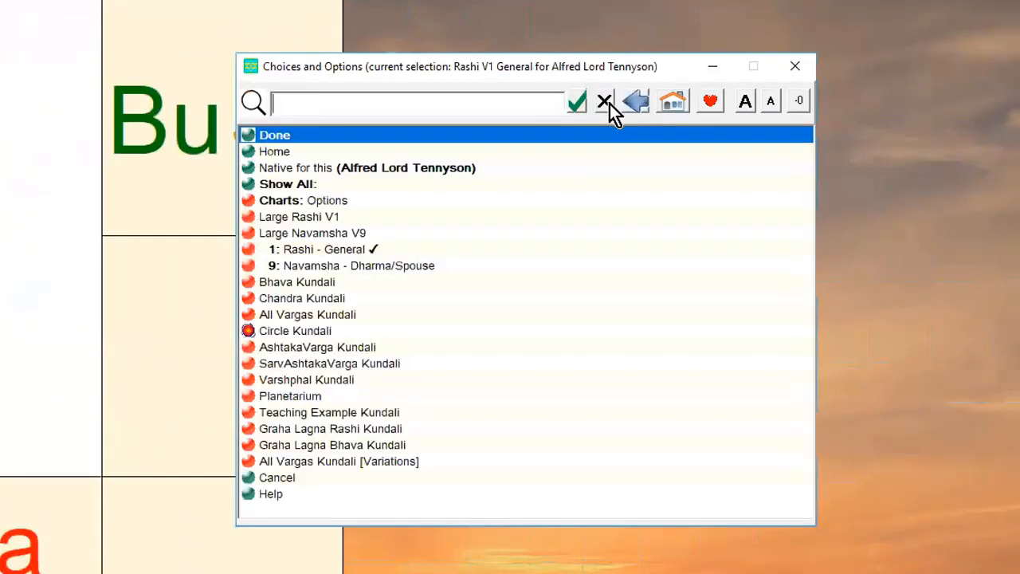
{"action": "left_click", "coordinate": [669, 100]}
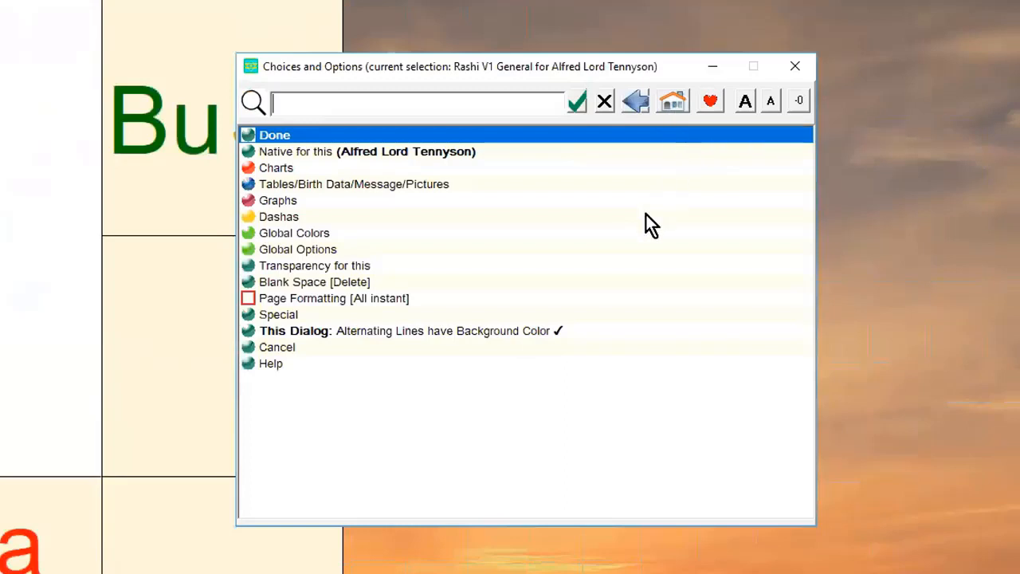
{"action": "left_click", "coordinate": [279, 168]}
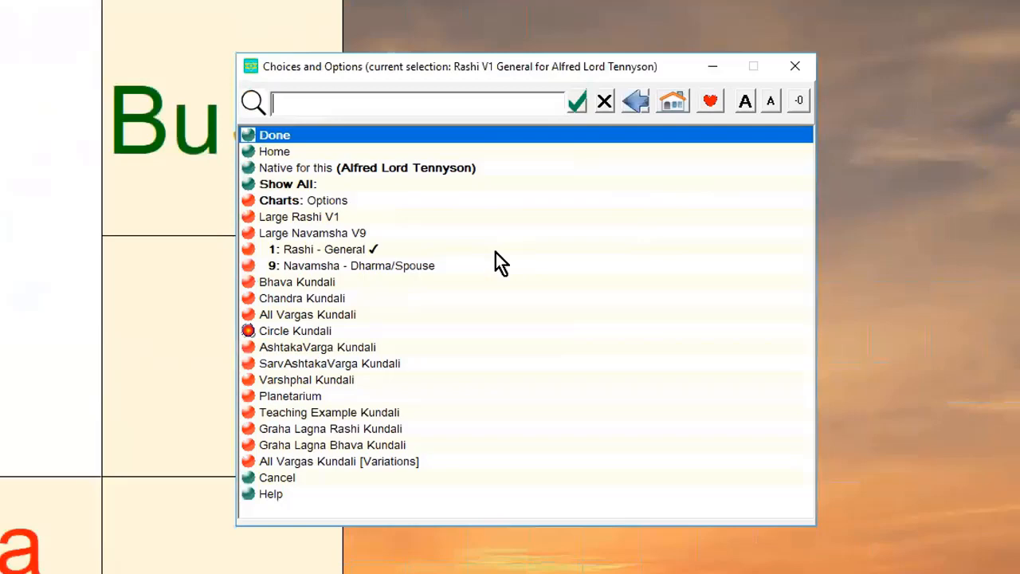
{"action": "left_click", "coordinate": [285, 185]}
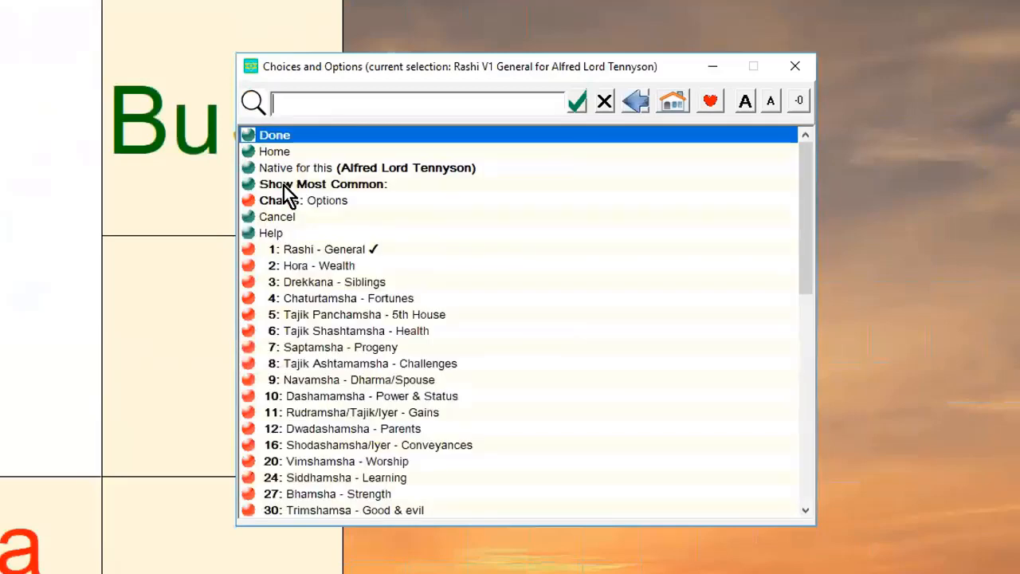
{"action": "left_click", "coordinate": [284, 185]}
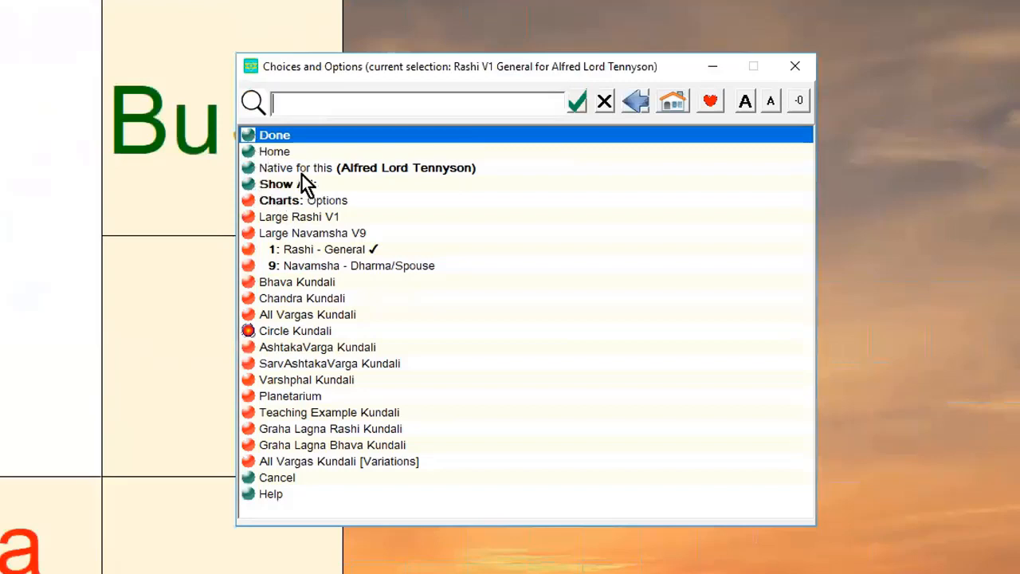
{"action": "left_click", "coordinate": [452, 169]}
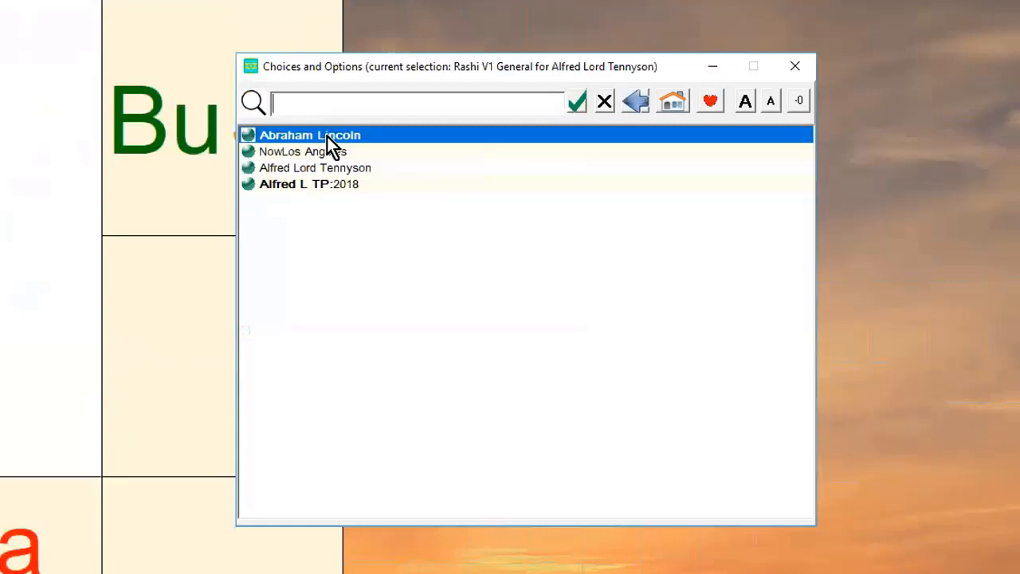
{"action": "left_click", "coordinate": [637, 102]}
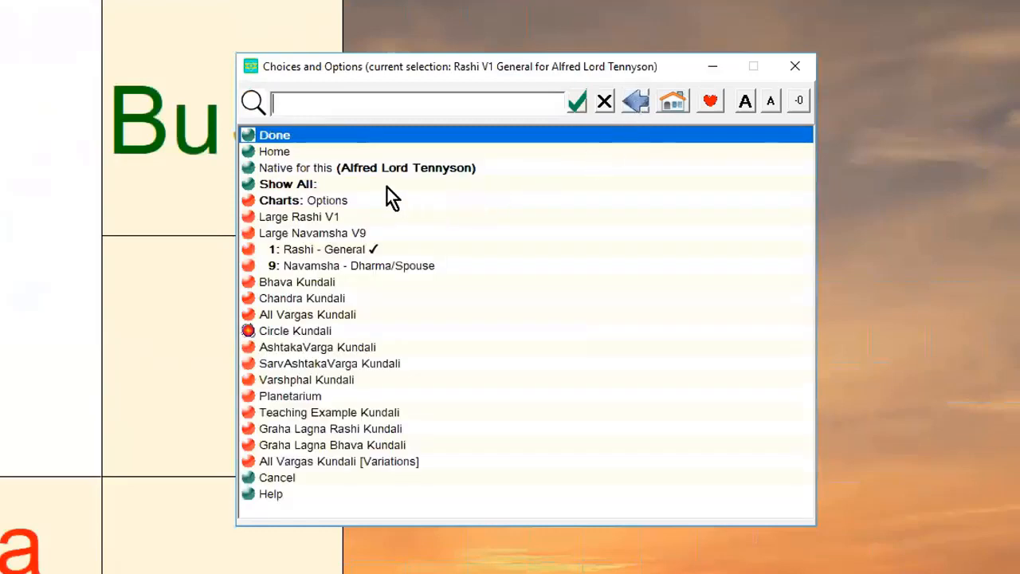
Review the Rashi chart's options, and open and enlarge the list of planets, ascendants/lagnas and arudhas that can be shown in it.
{"action": "left_click", "coordinate": [307, 200]}
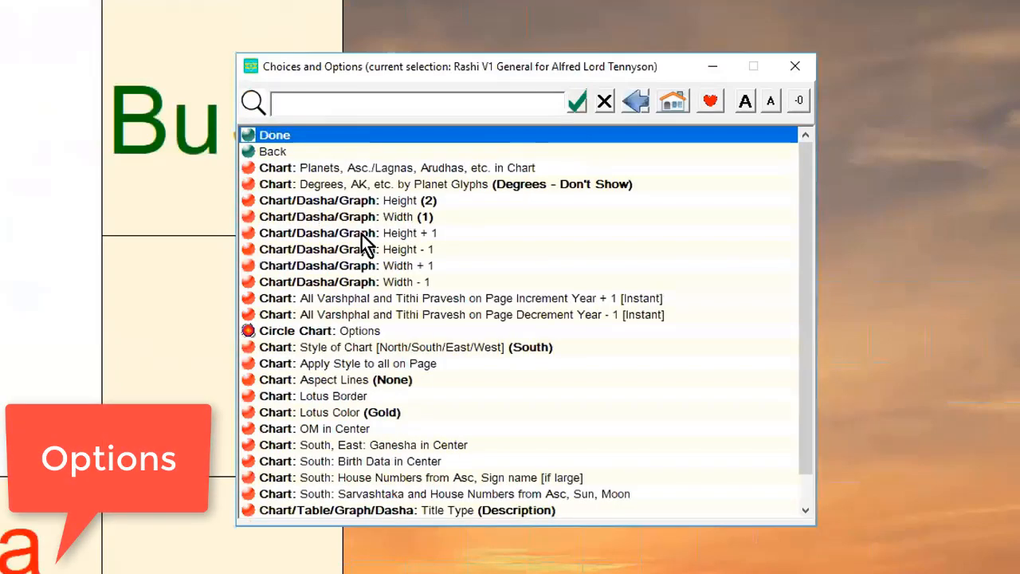
{"action": "left_click_drag", "start_coordinate": [804, 259], "coordinate": [804, 337]}
{"action": "left_click_drag", "start_coordinate": [803, 209], "coordinate": [802, 182]}
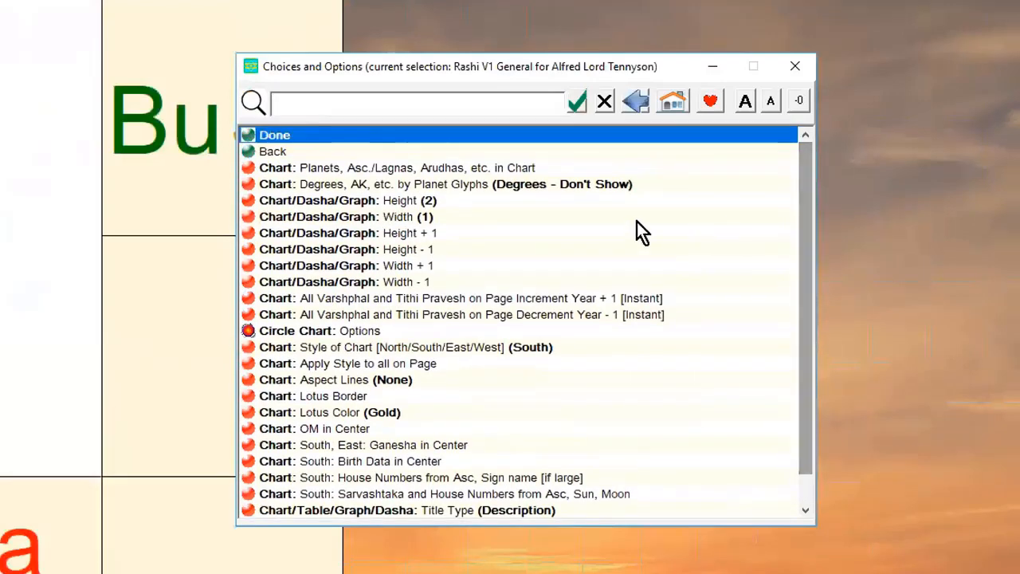
{"action": "left_click", "coordinate": [460, 167]}
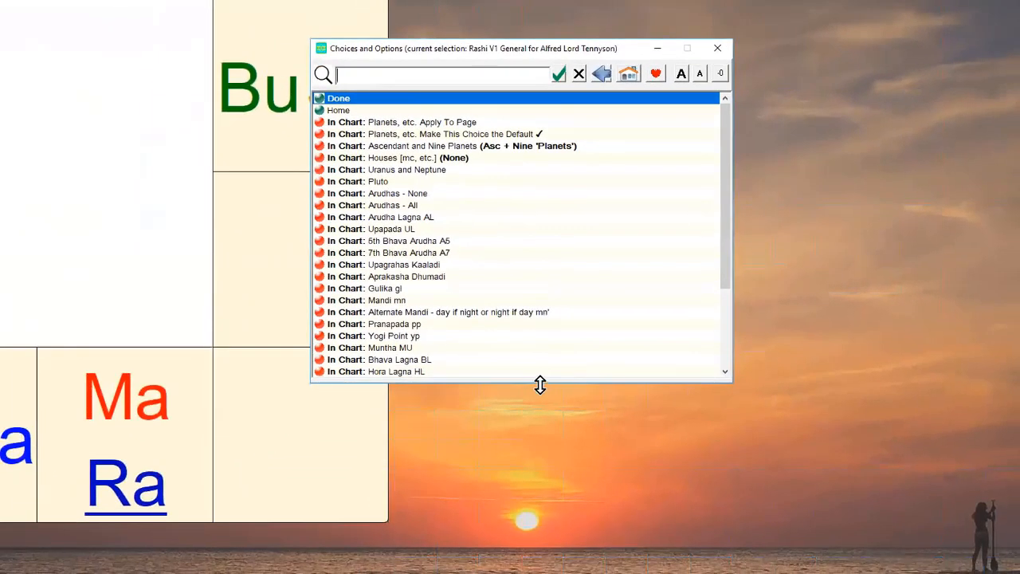
{"action": "left_click_drag", "start_coordinate": [540, 385], "coordinate": [542, 547]}
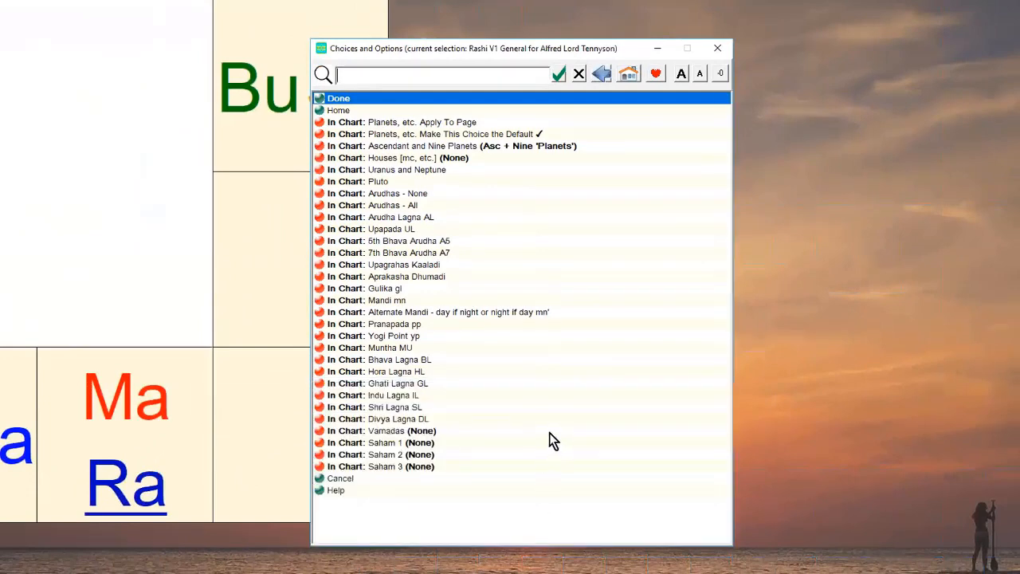
Show the Arudha Lagna AL and all house cusps in the Rashi chart.
{"action": "left_click", "coordinate": [404, 217]}
{"action": "left_click", "coordinate": [409, 158]}
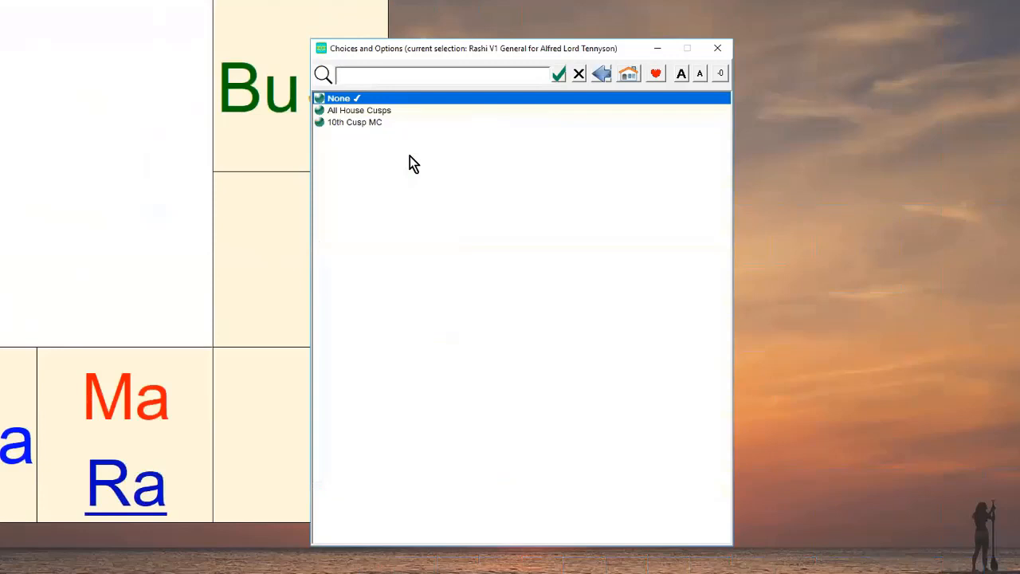
{"action": "left_click", "coordinate": [364, 111]}
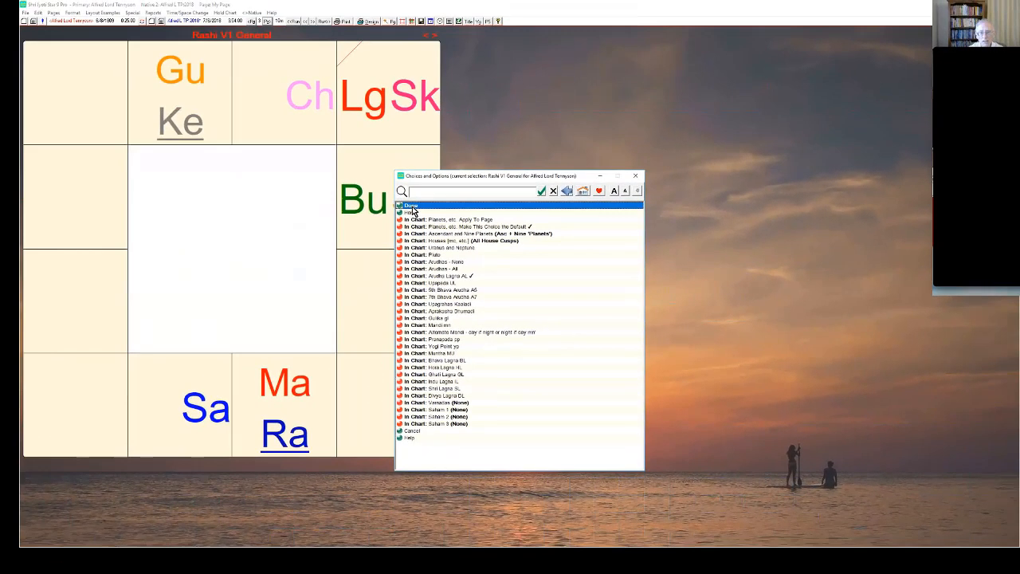
{"action": "left_click", "coordinate": [389, 173]}
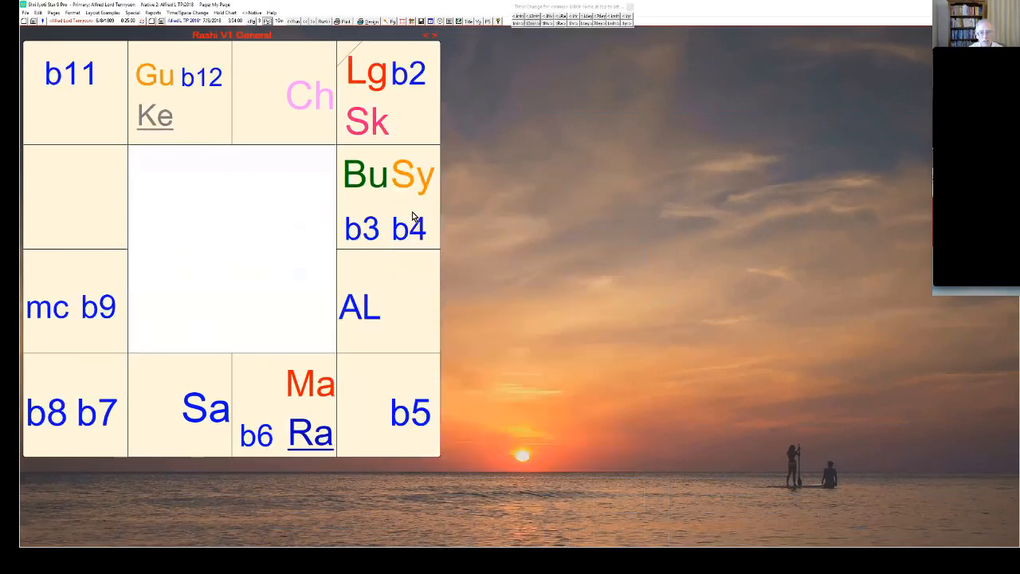
Search the Rashi chart's options for "lang" and set the global language to Sun - Aries - Exalt - Purva Phalguni.
{"action": "left_click", "coordinate": [401, 260]}
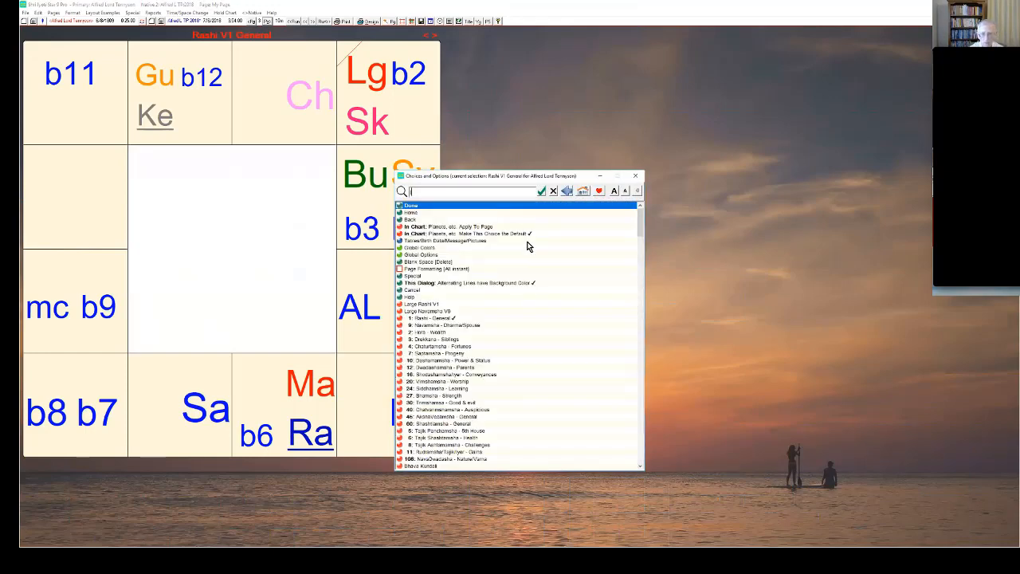
{"action": "type", "text": "lang"}
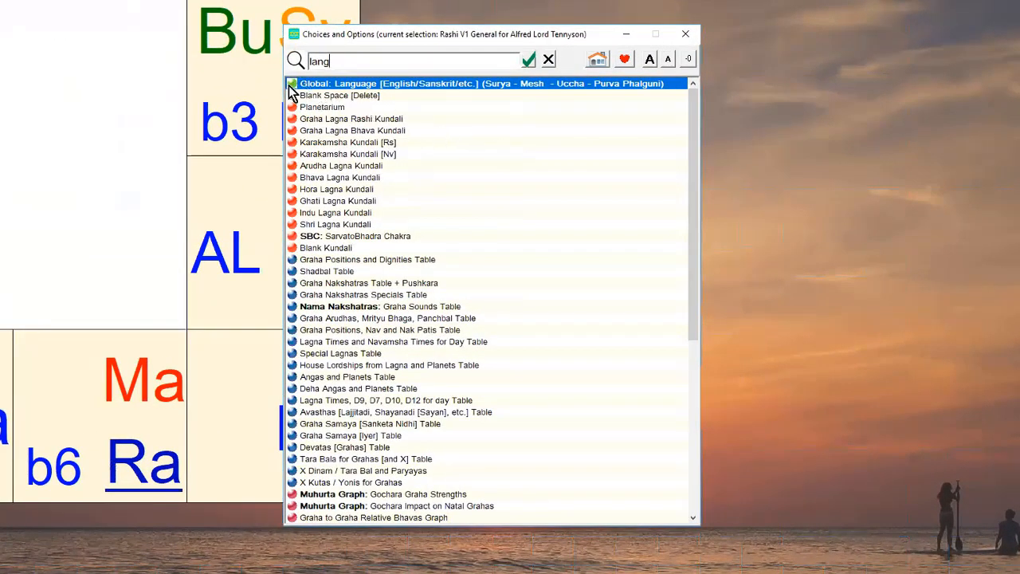
{"action": "left_click", "coordinate": [472, 89]}
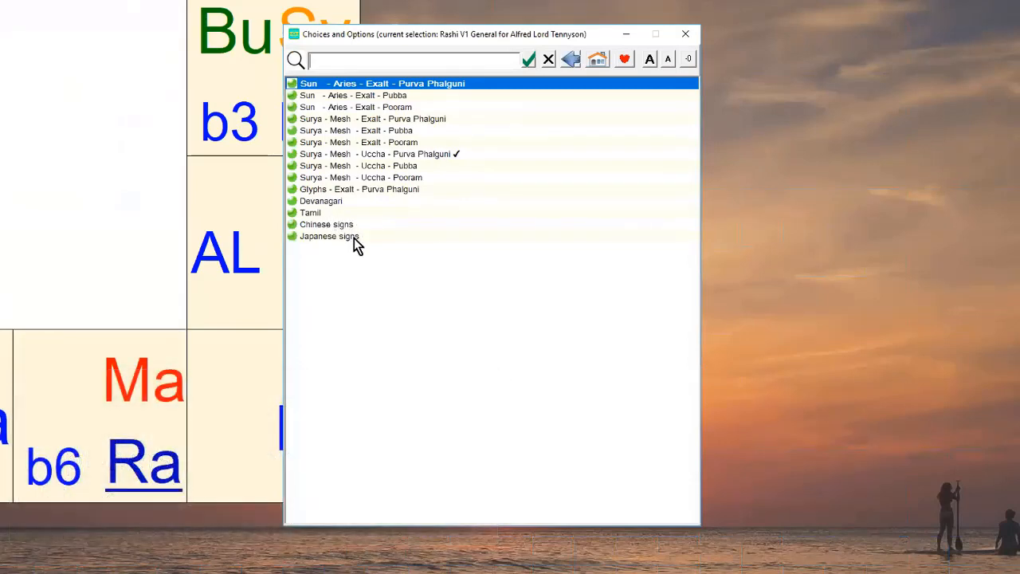
{"action": "left_click", "coordinate": [341, 86]}
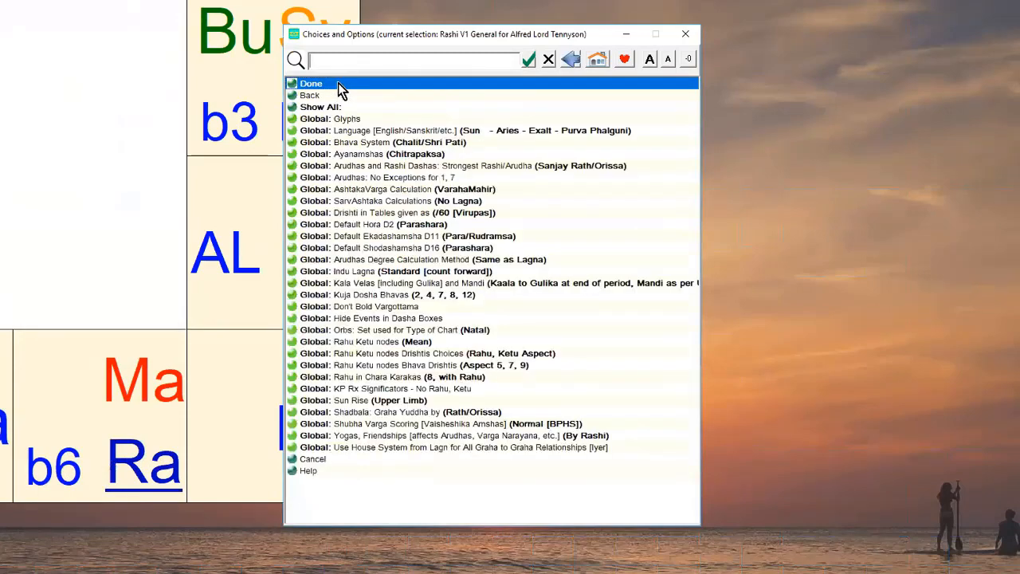
{"action": "left_click", "coordinate": [340, 86]}
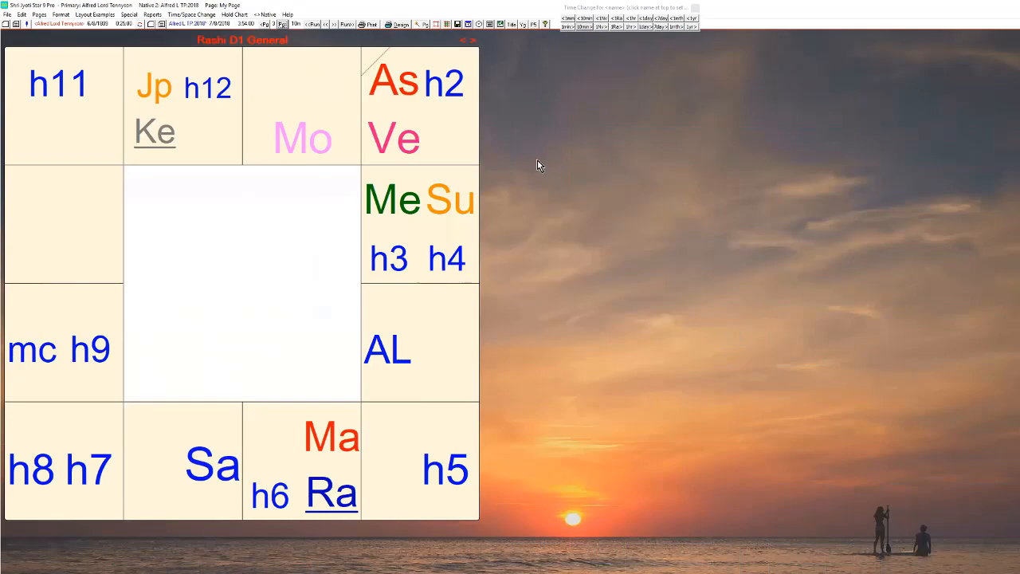
Review the favourites list for the page's empty area, try larger and smaller list text, and return to the main categories.
{"action": "right_click", "coordinate": [567, 120]}
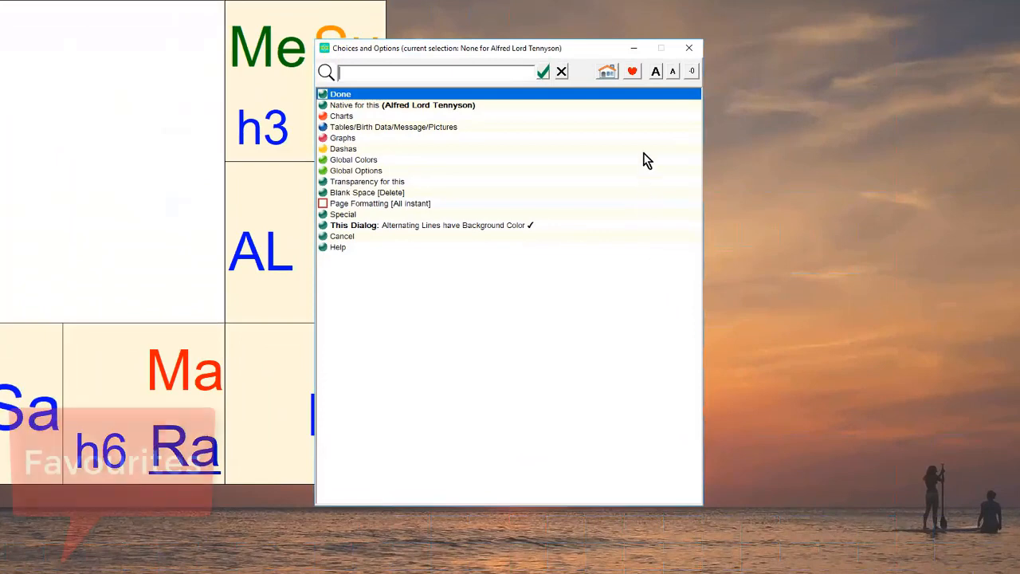
{"action": "left_click", "coordinate": [635, 74]}
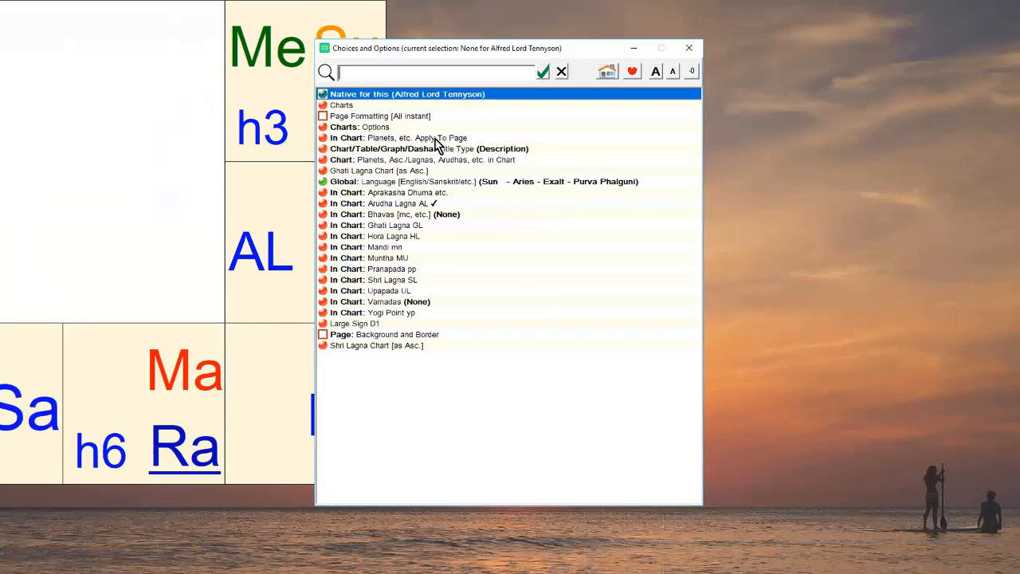
{"action": "left_click", "coordinate": [657, 72]}
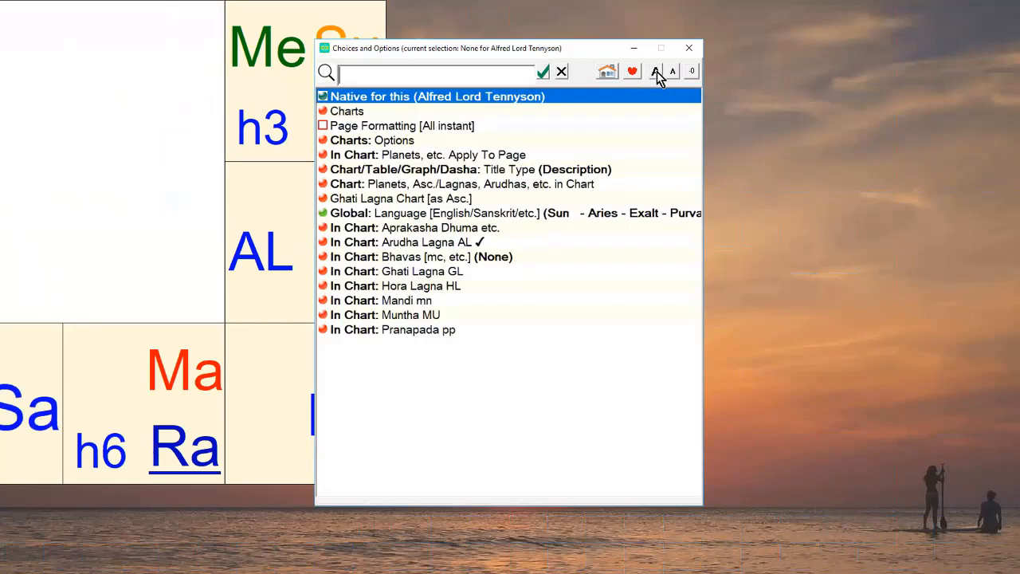
{"action": "left_click", "coordinate": [671, 72]}
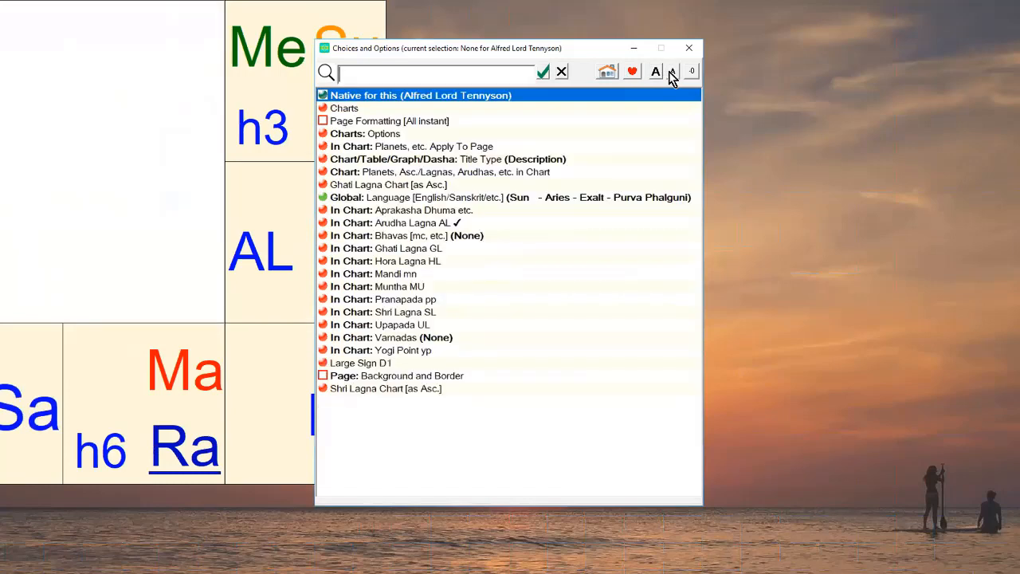
{"action": "left_click", "coordinate": [672, 71]}
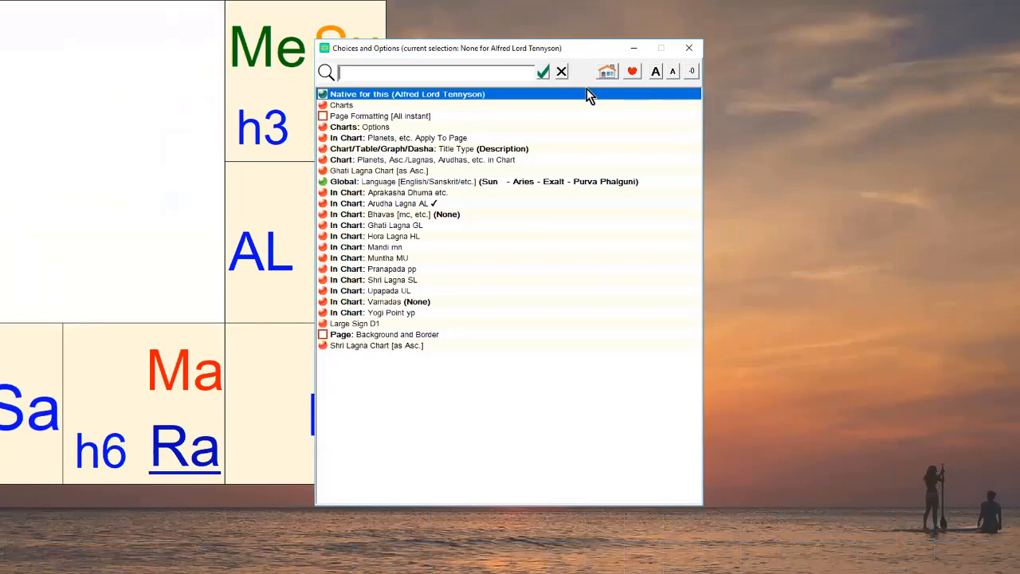
{"action": "left_click", "coordinate": [605, 73]}
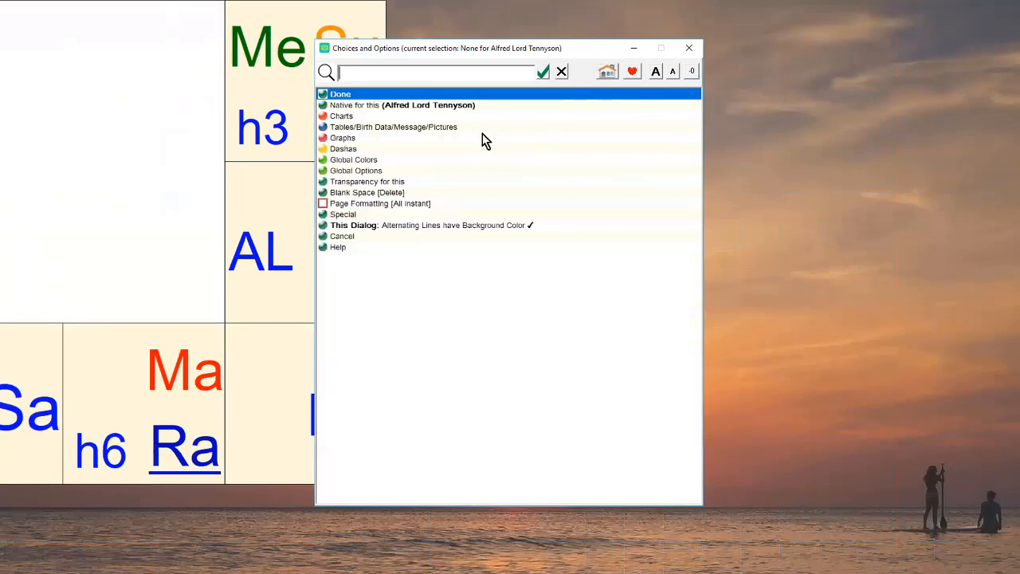
Open the chart choices for the empty area and search all options for "ho sys".
{"action": "left_click", "coordinate": [363, 117]}
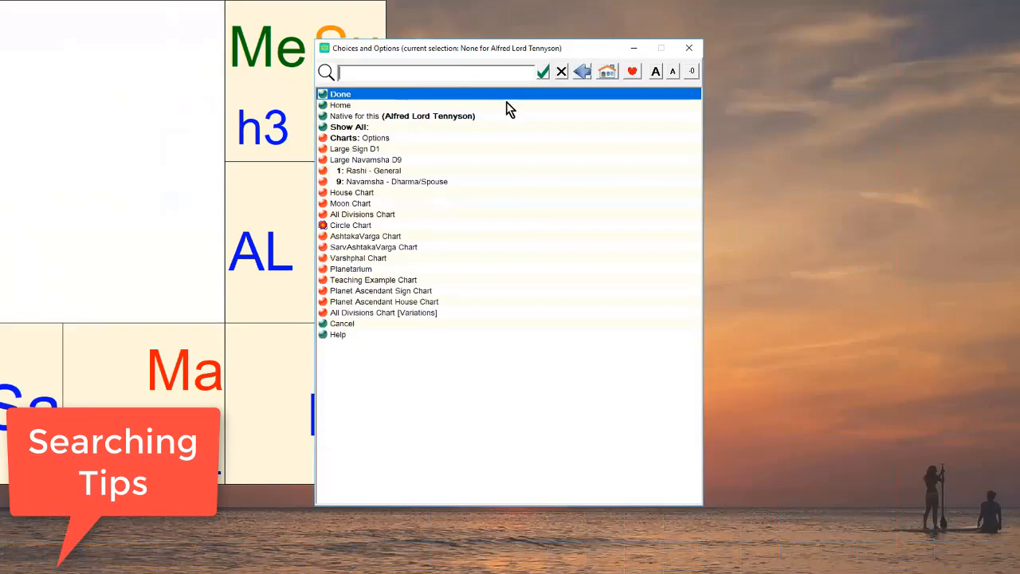
{"action": "type", "text": "ho"}
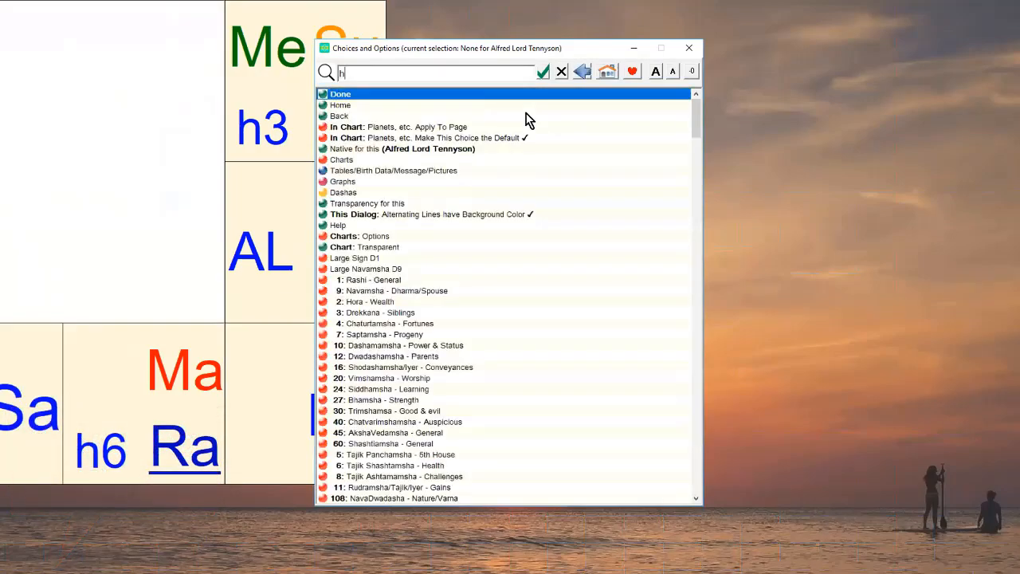
{"action": "type", "text": " sy"}
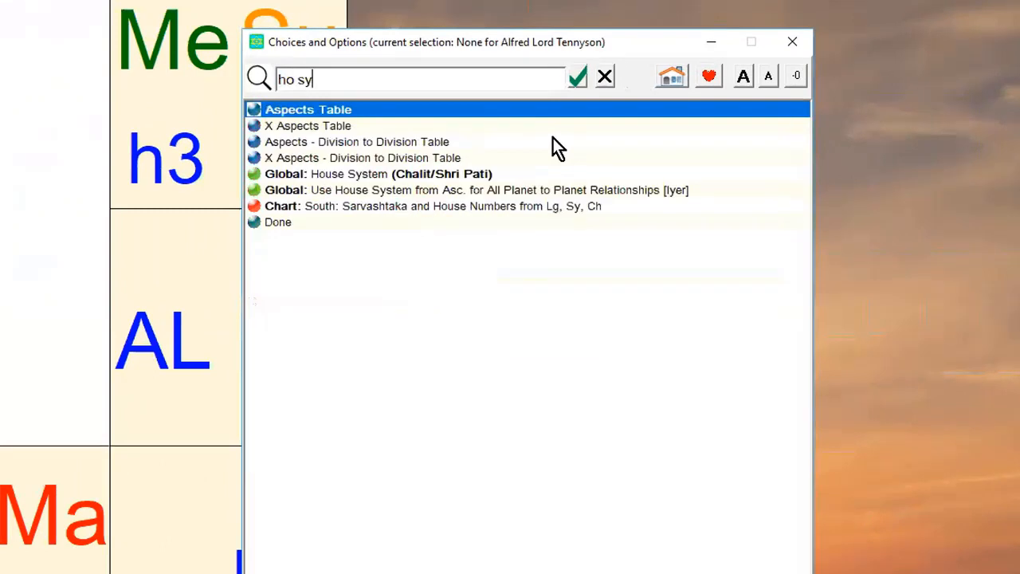
{"action": "type", "text": "s"}
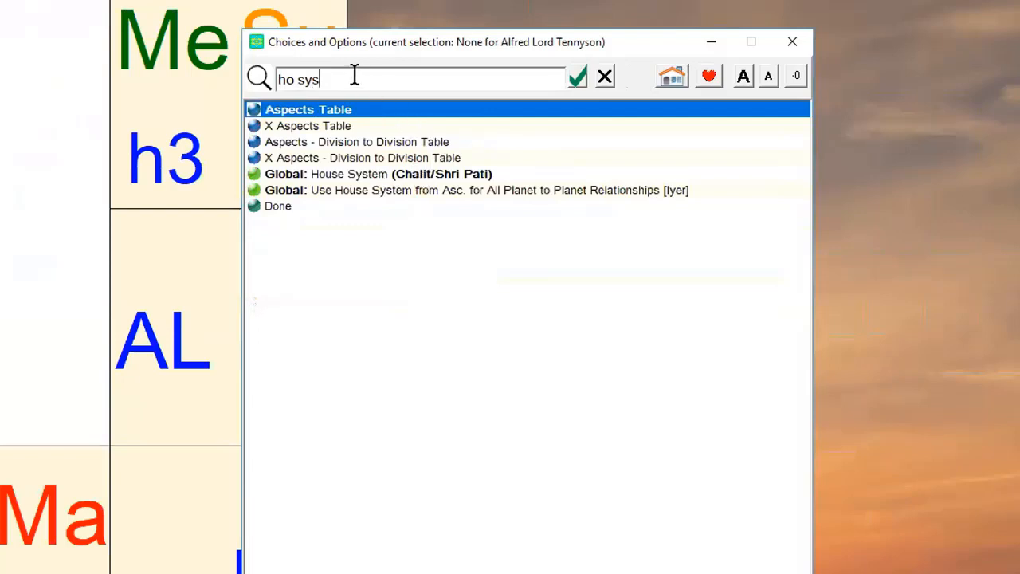
Search the options for "shadbal" instead, view the Default Hora D2 choices, and go back without changing them.
{"action": "left_click_drag", "start_coordinate": [347, 80], "coordinate": [268, 81]}
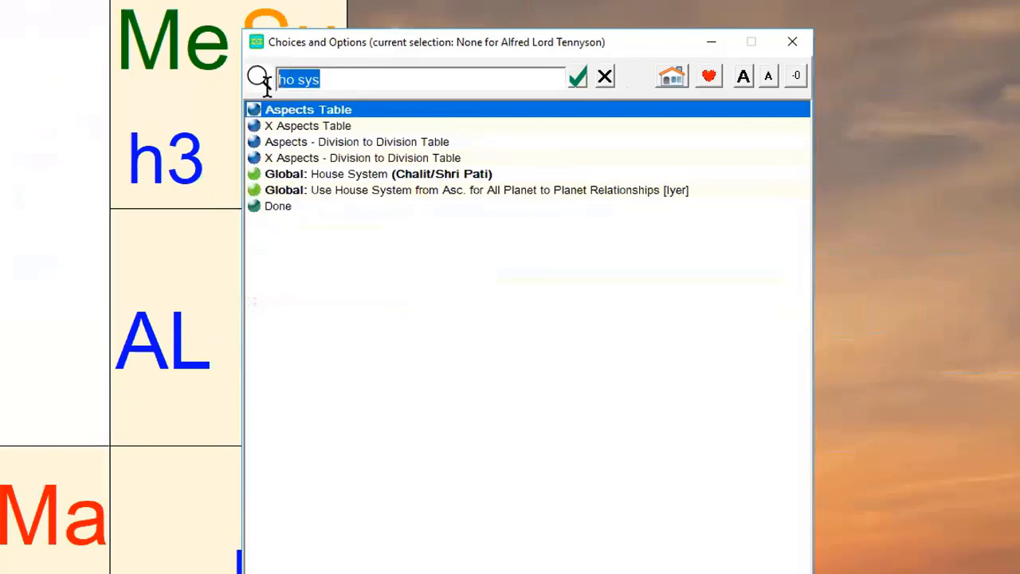
{"action": "type", "text": "sha"}
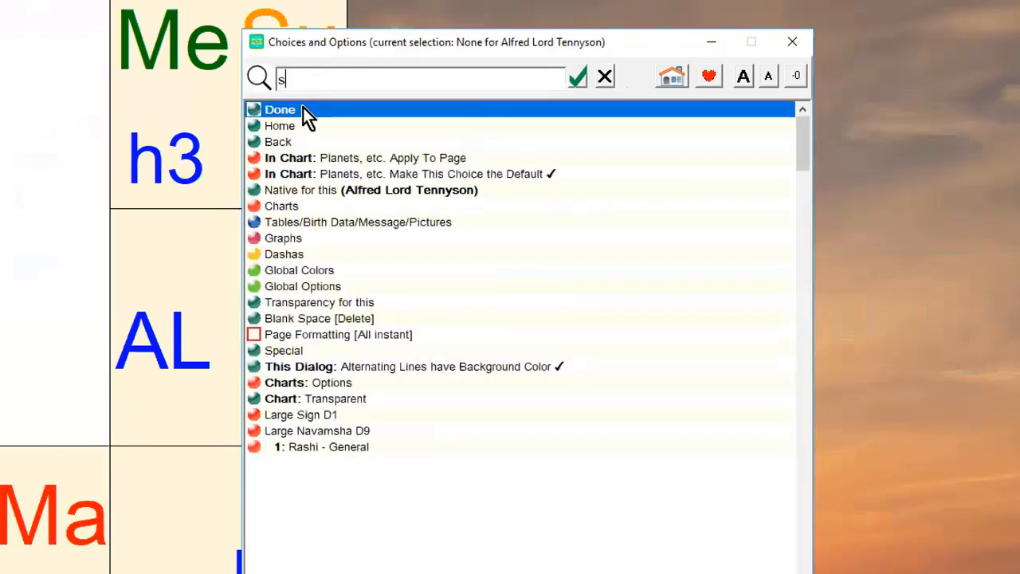
{"action": "type", "text": "dbal"}
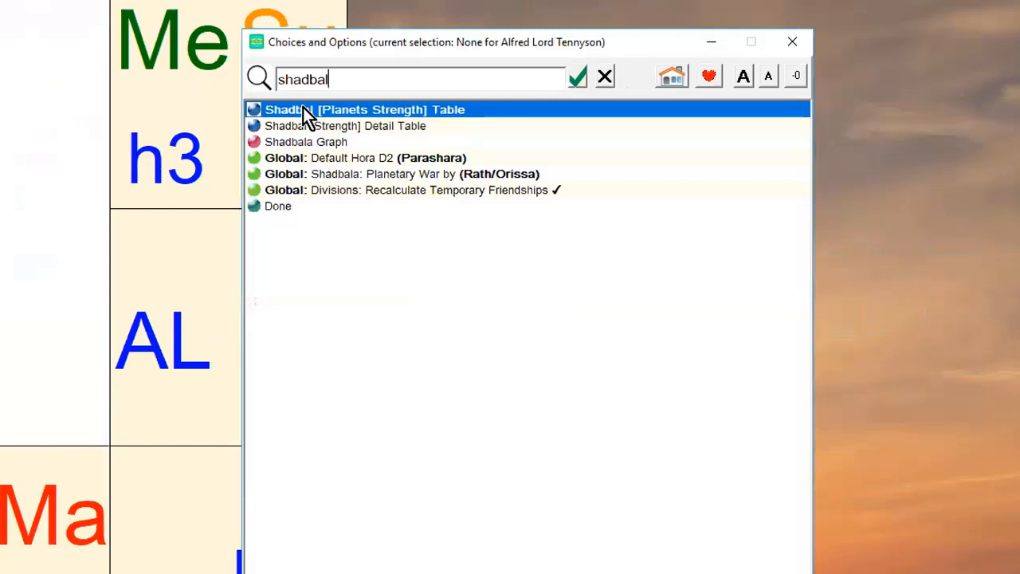
{"action": "left_click", "coordinate": [389, 157]}
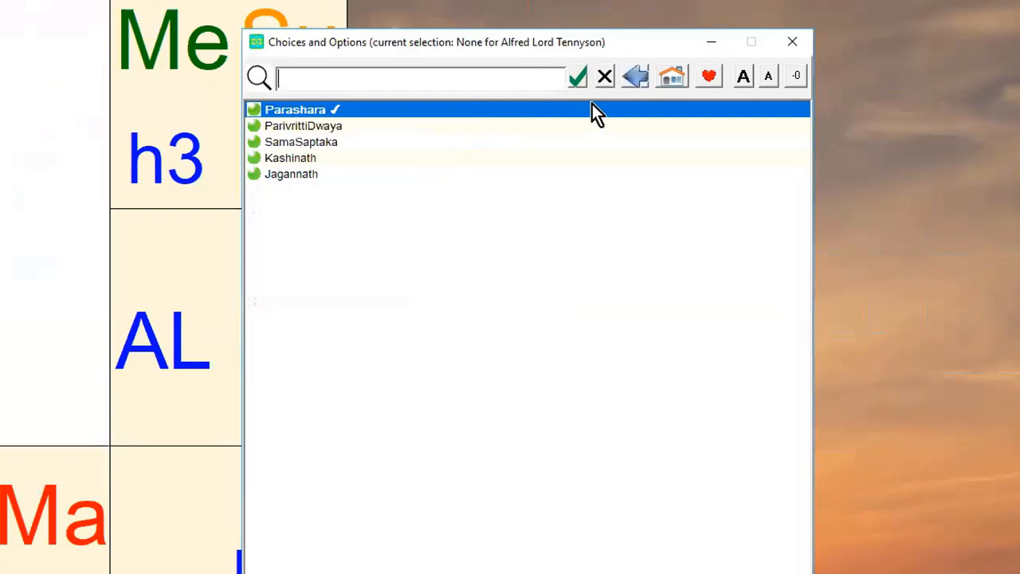
{"action": "left_click", "coordinate": [636, 80]}
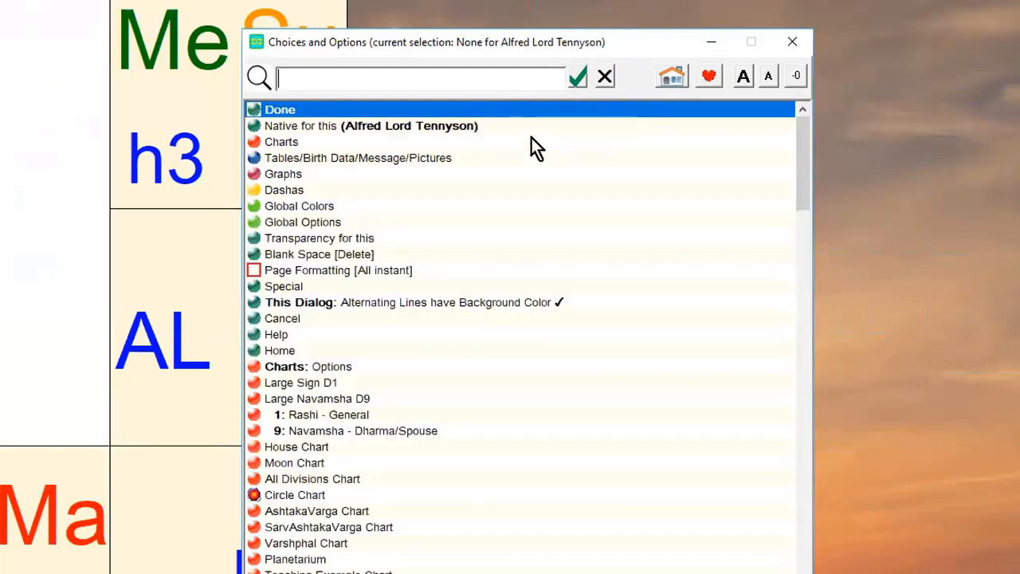
Search the options for "shadbal" and set the global Shadbala planetary war method to Declination or Venus.
{"action": "type", "text": "shad"}
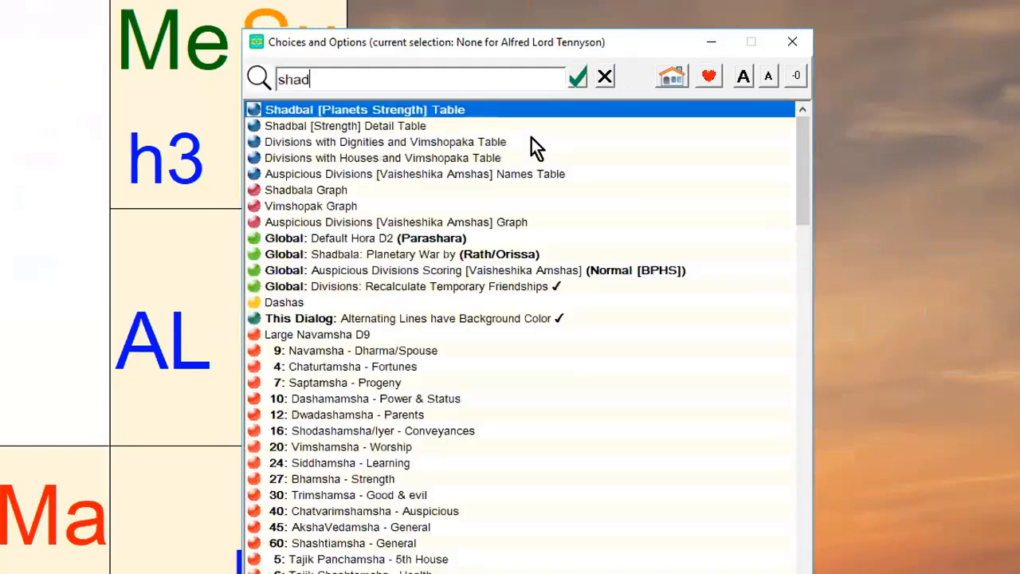
{"action": "type", "text": "bal"}
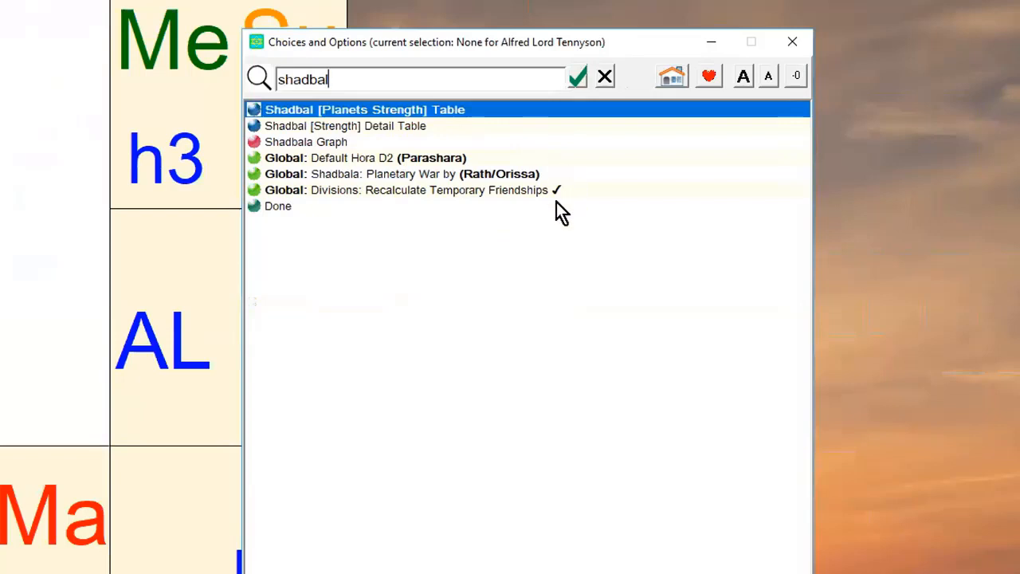
{"action": "left_click", "coordinate": [431, 175]}
{"action": "left_click", "coordinate": [431, 175]}
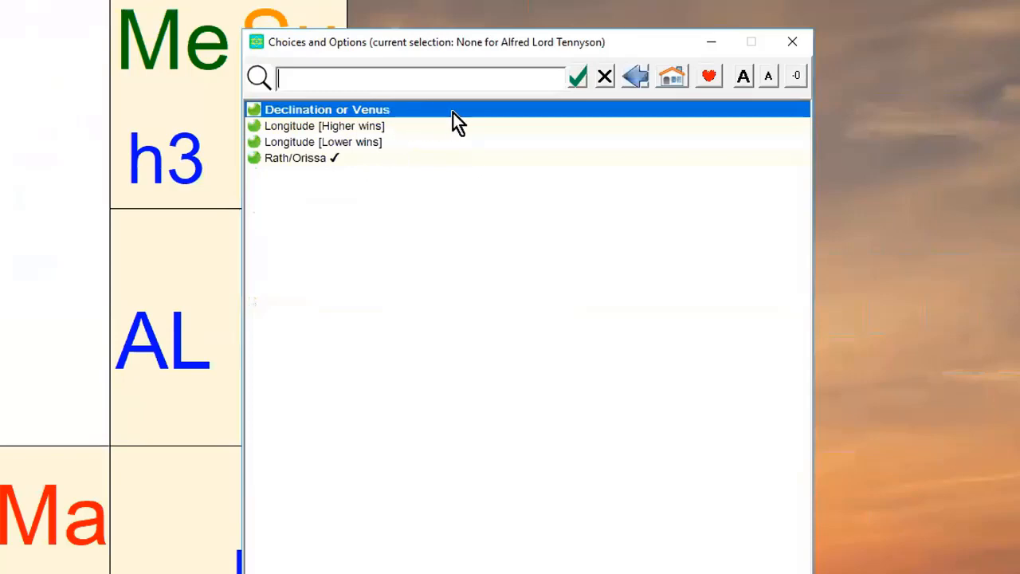
{"action": "left_click", "coordinate": [519, 112]}
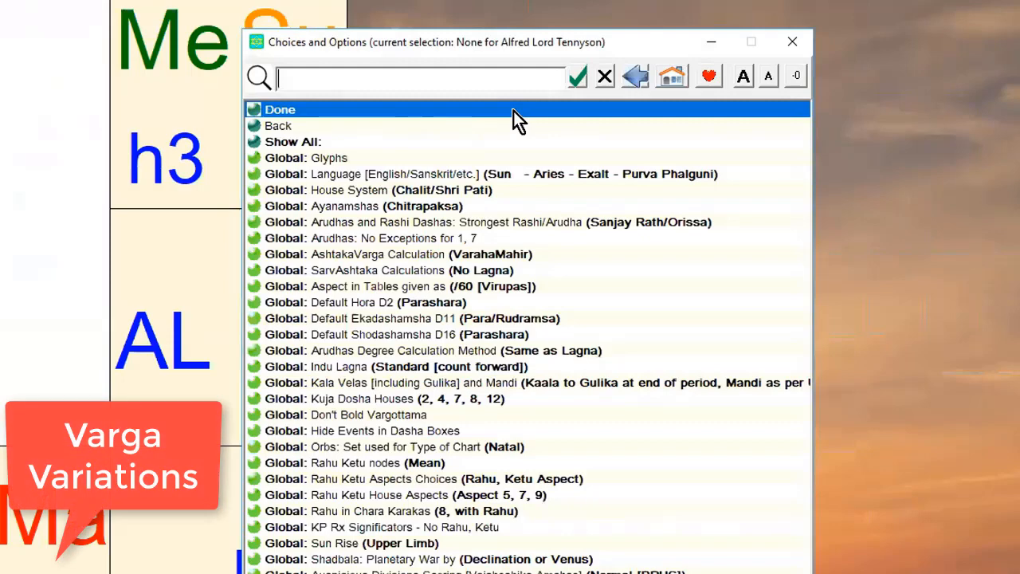
Search the options for "2" and choose the Hora - Wealth chart for the page's empty area.
{"action": "type", "text": "2"}
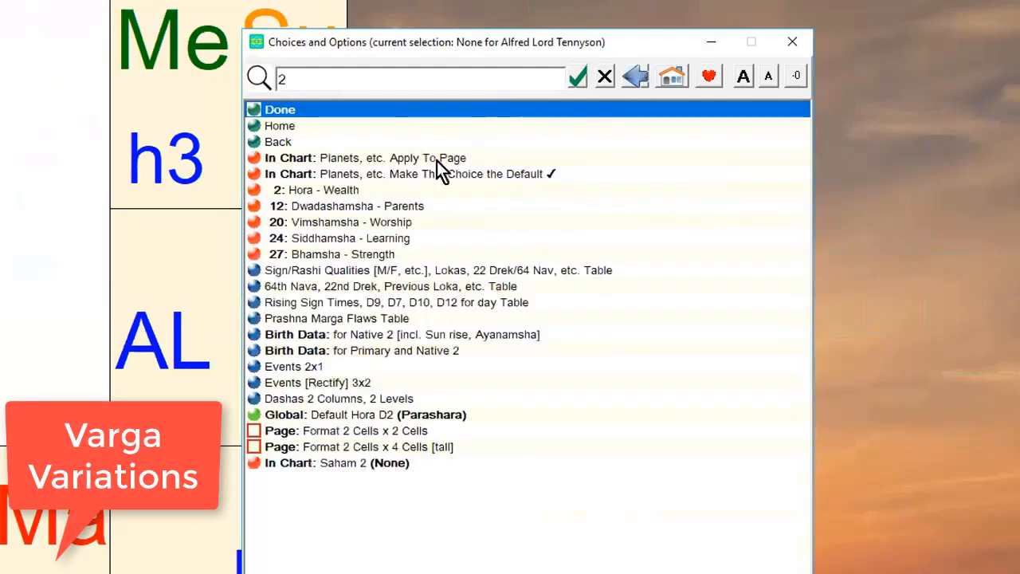
{"action": "left_click", "coordinate": [324, 192]}
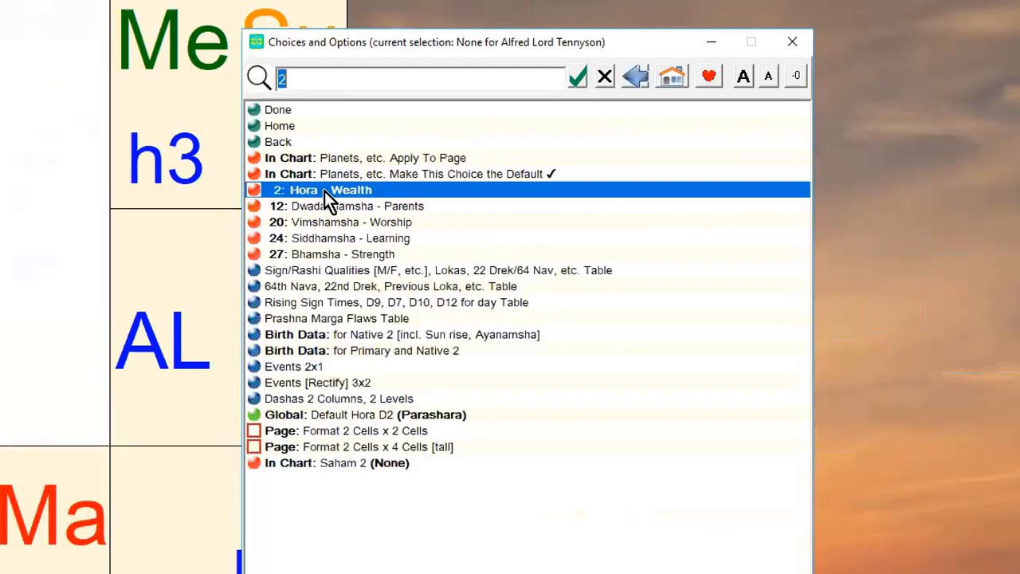
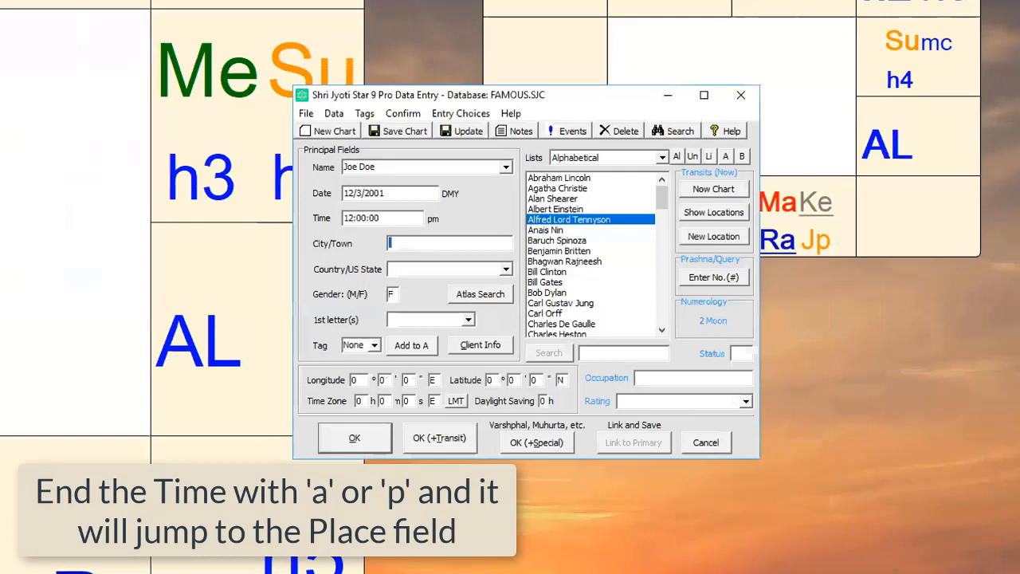
Enter Washington as the new native's city and DC as the state, and have the atlas look up the place.
{"action": "type", "text": "Washington"}
{"action": "key", "text": "Tab"}
{"action": "type", "text": "dc"}
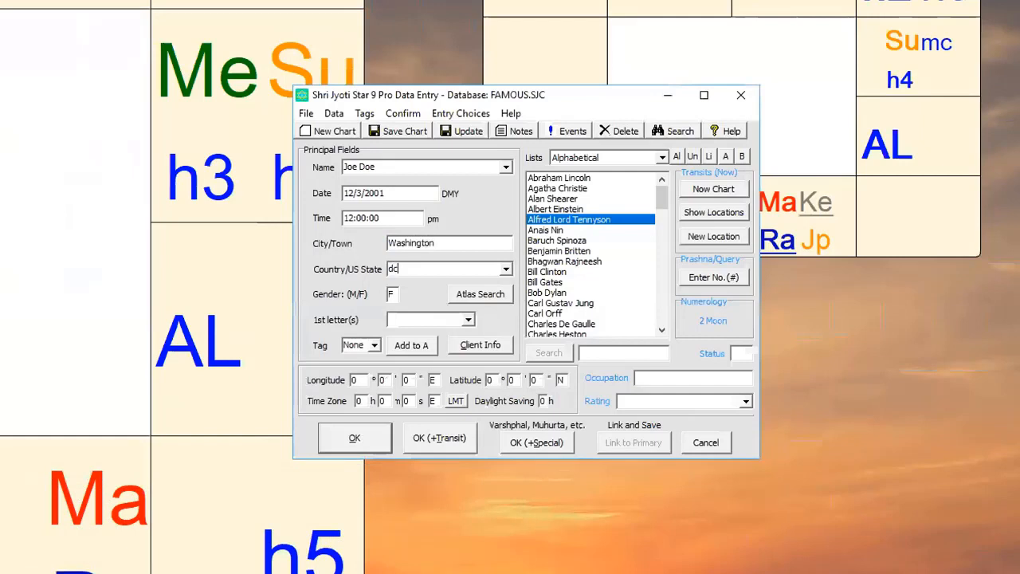
{"action": "key", "text": "Tab"}
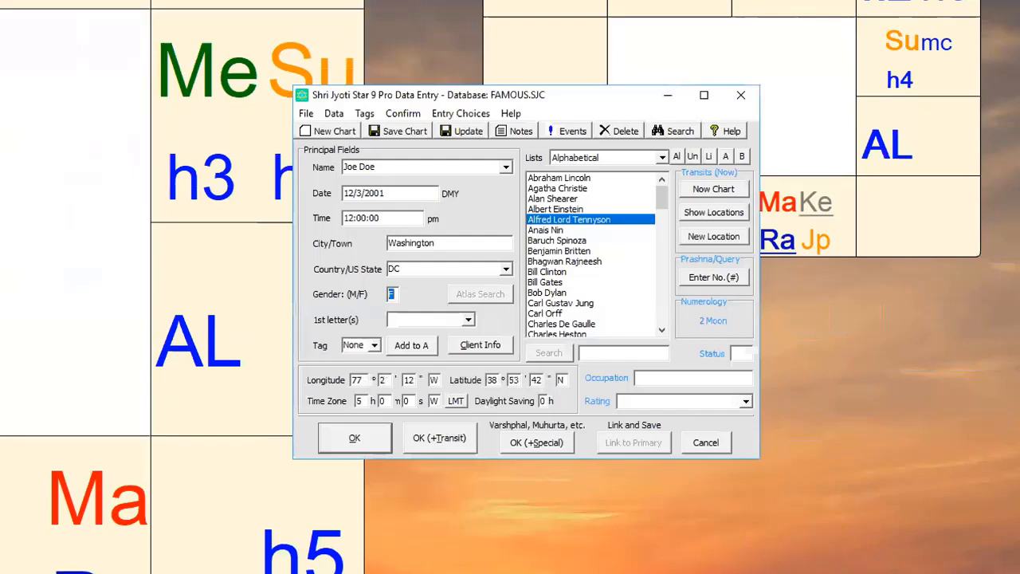
Set the native's gender to M and the first letter to j, and open the list of phonetic first letters.
{"action": "type", "text": "M"}
{"action": "key", "text": "Tab"}
{"action": "left_click", "coordinate": [392, 294]}
{"action": "type", "text": "F"}
{"action": "left_click", "coordinate": [394, 295]}
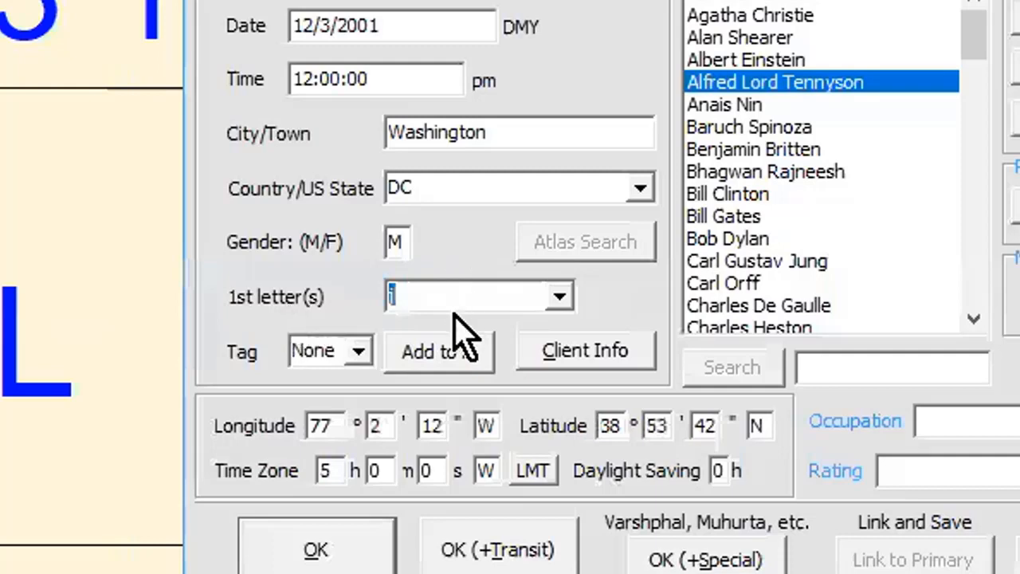
{"action": "type", "text": "j"}
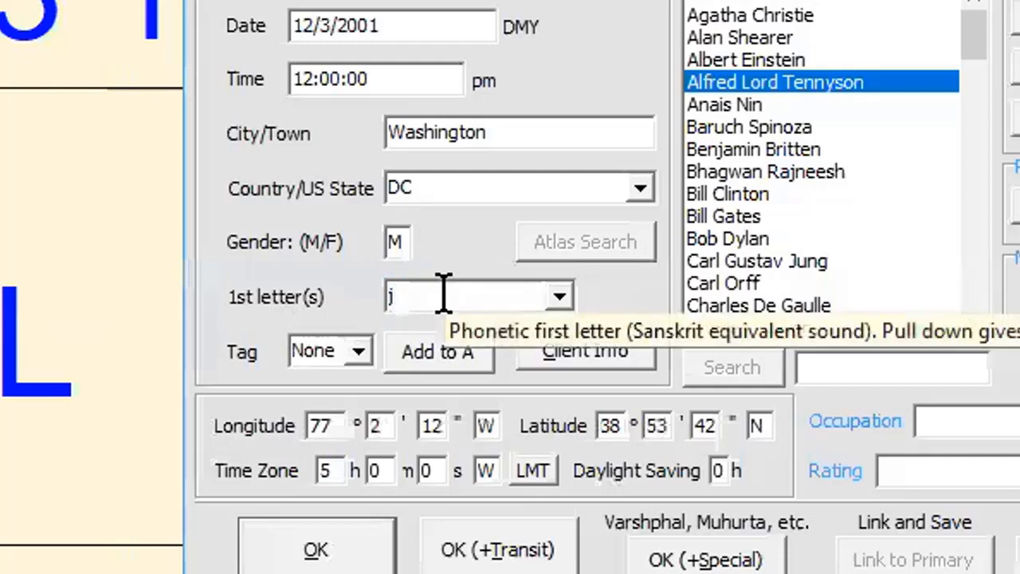
{"action": "left_click", "coordinate": [561, 297]}
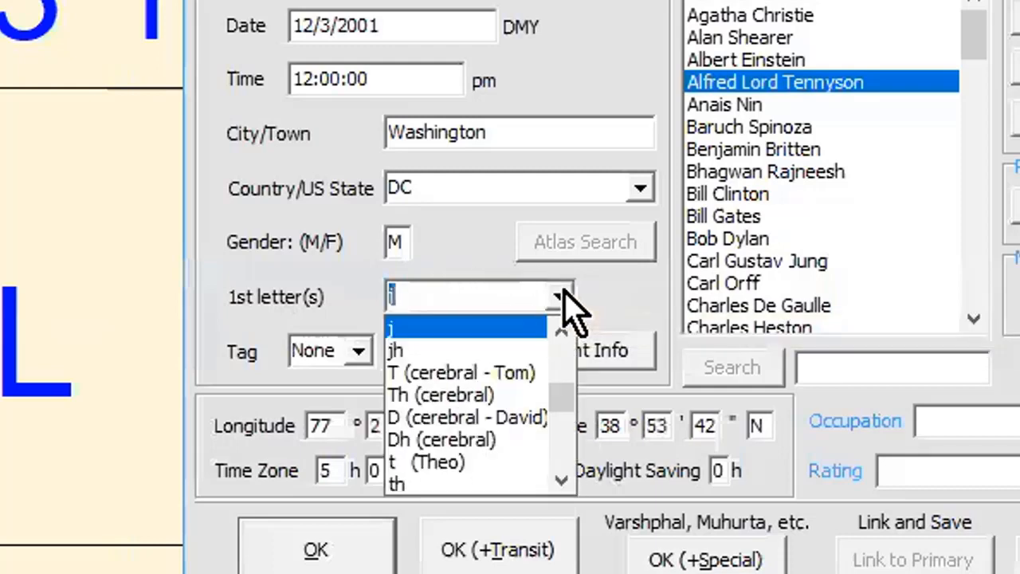
Look through the list of phonetic first letters, close it and leave the new native's data entry.
{"action": "left_click_drag", "start_coordinate": [560, 398], "coordinate": [561, 331]}
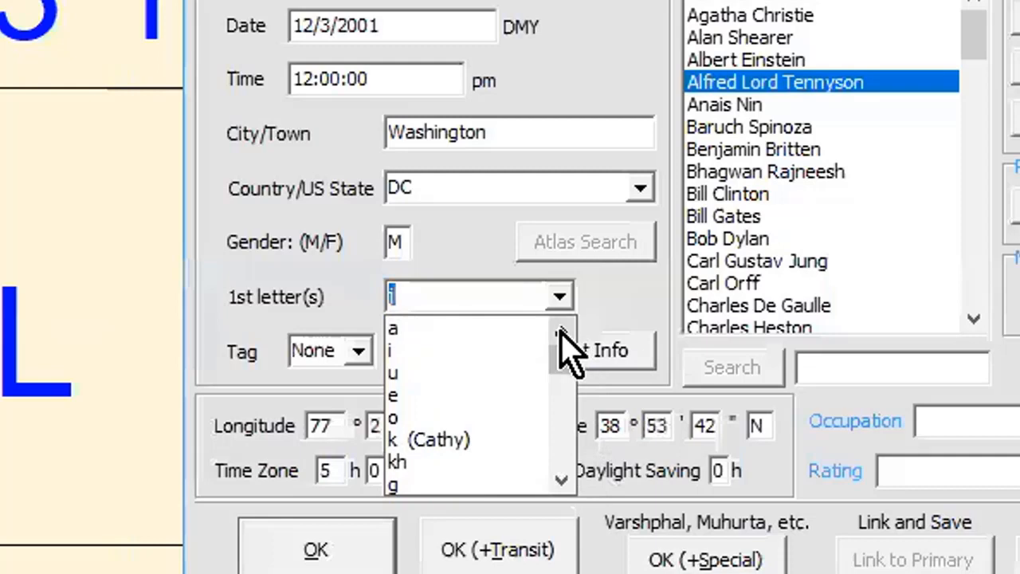
{"action": "left_click", "coordinate": [610, 298]}
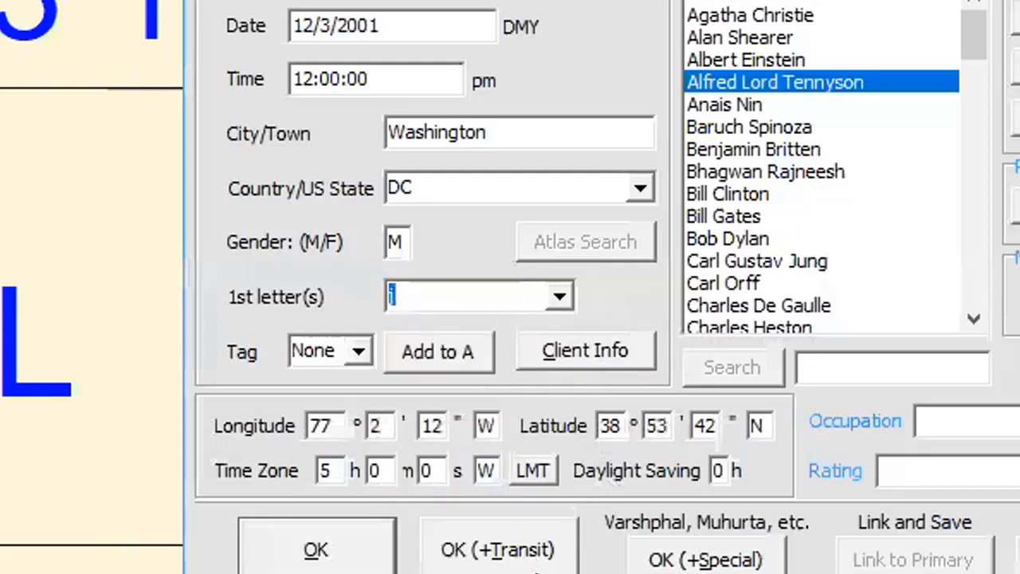
{"action": "left_click", "coordinate": [1017, 560]}
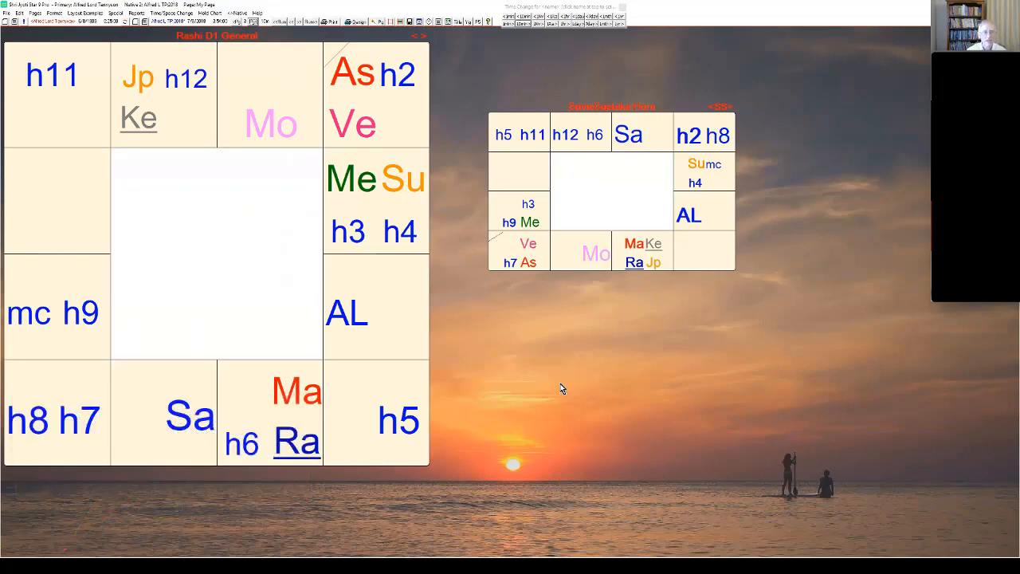
Open Bill Clinton from the list of saved natives as the primary chart.
{"action": "left_click", "coordinate": [90, 21]}
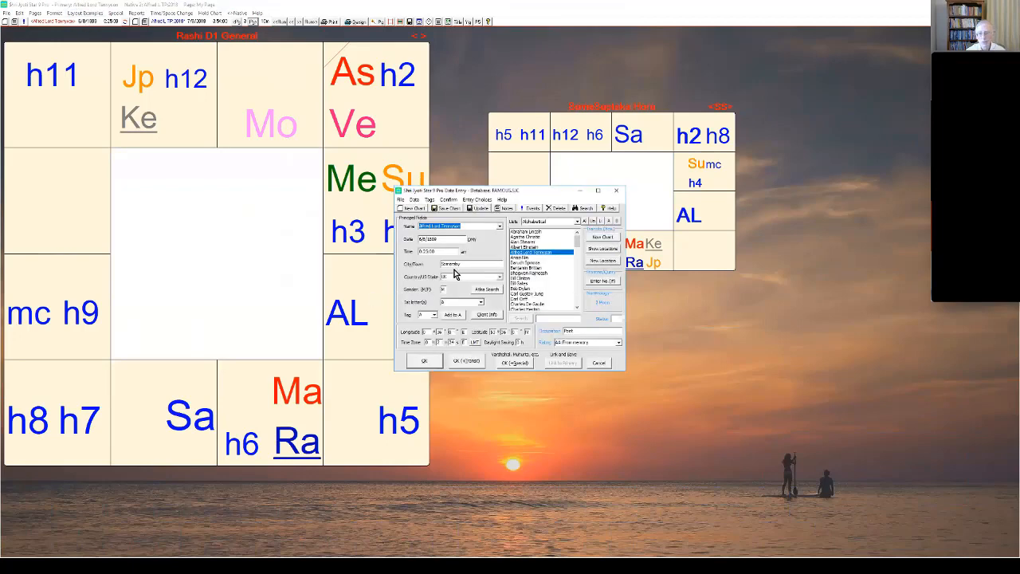
{"action": "left_click", "coordinate": [520, 278]}
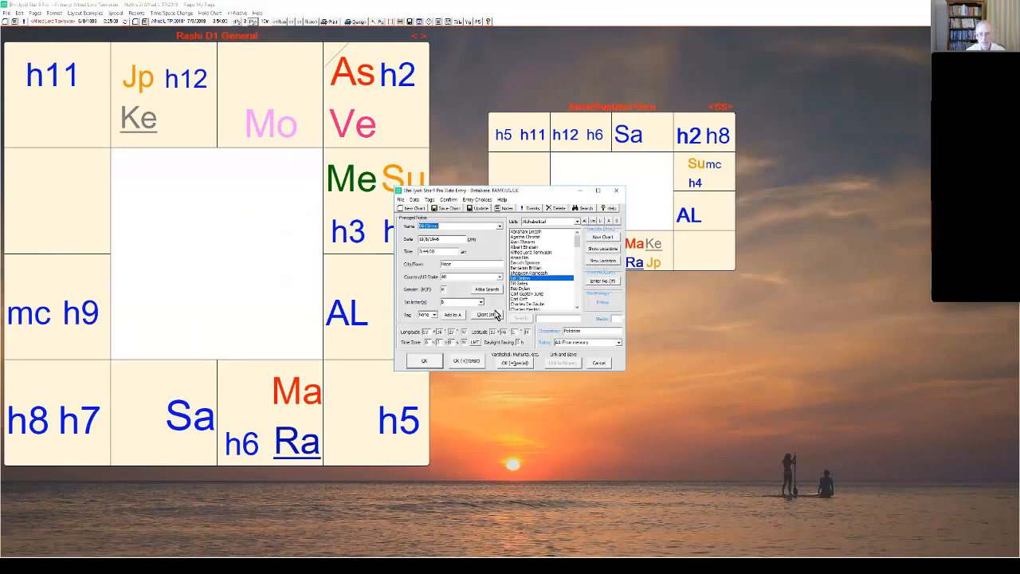
{"action": "left_click", "coordinate": [423, 363]}
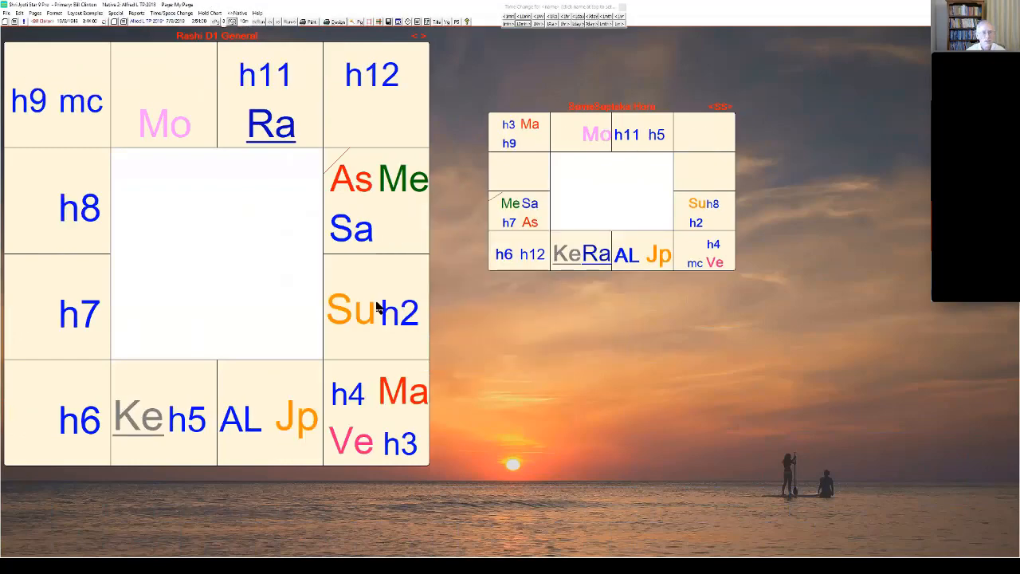
Create the 2018 Tithi Pravesh chart for Bill Clinton as the second native.
{"action": "left_click", "coordinate": [76, 24]}
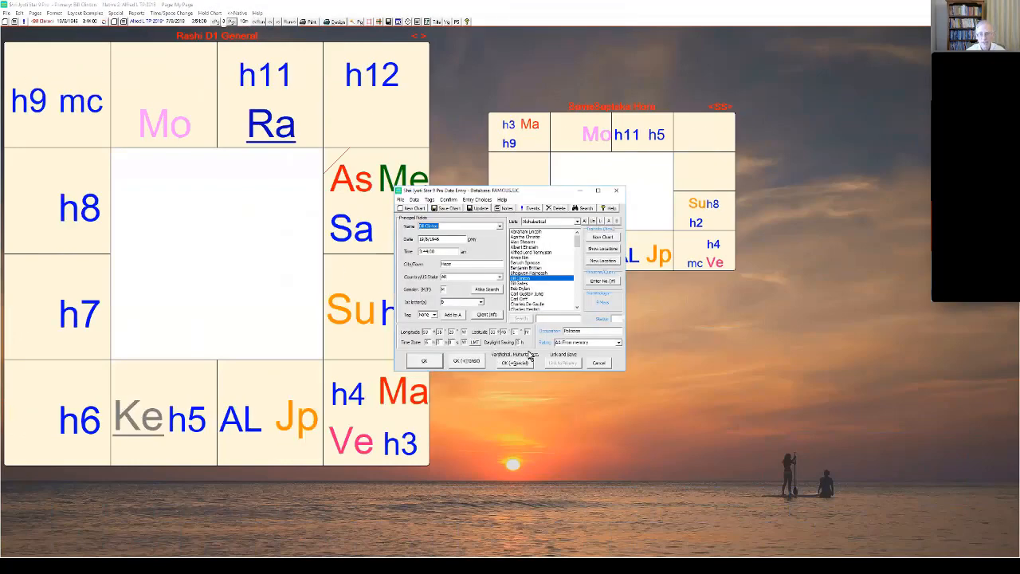
{"action": "left_click", "coordinate": [515, 364]}
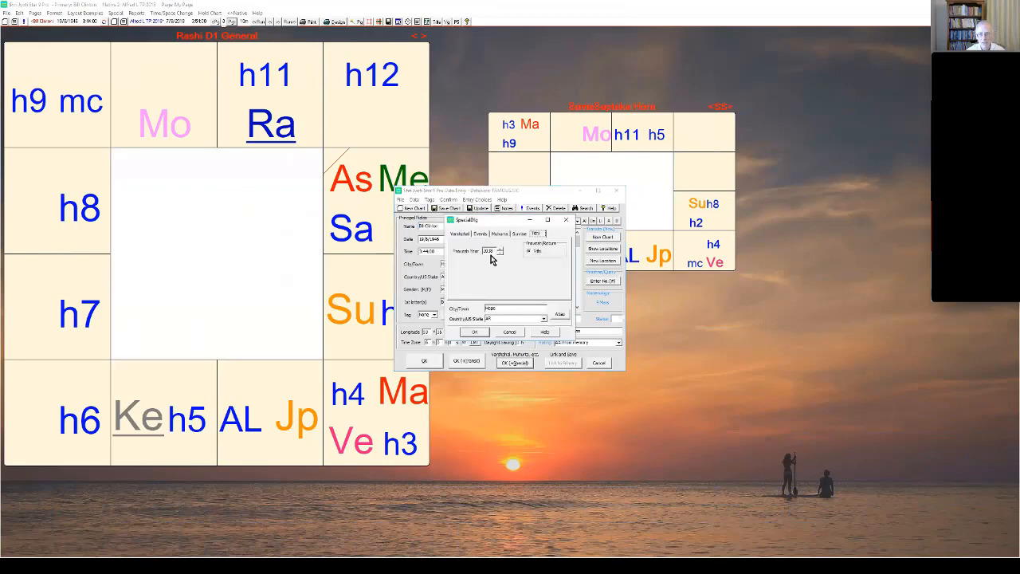
{"action": "left_click", "coordinate": [480, 335]}
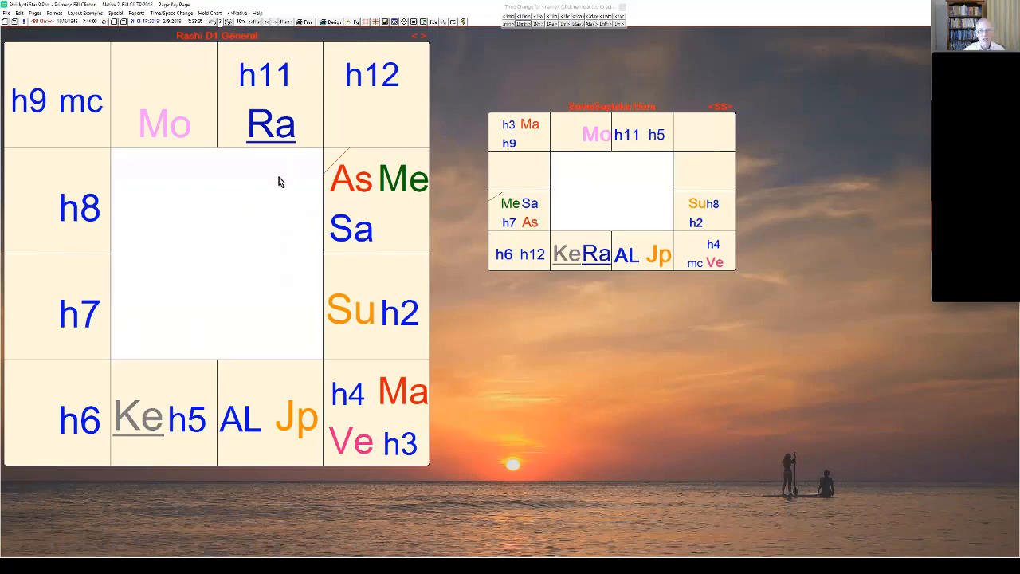
Search the smaller Hora chart's options for "del" and replace the chart with blank space.
{"action": "left_click", "coordinate": [578, 171]}
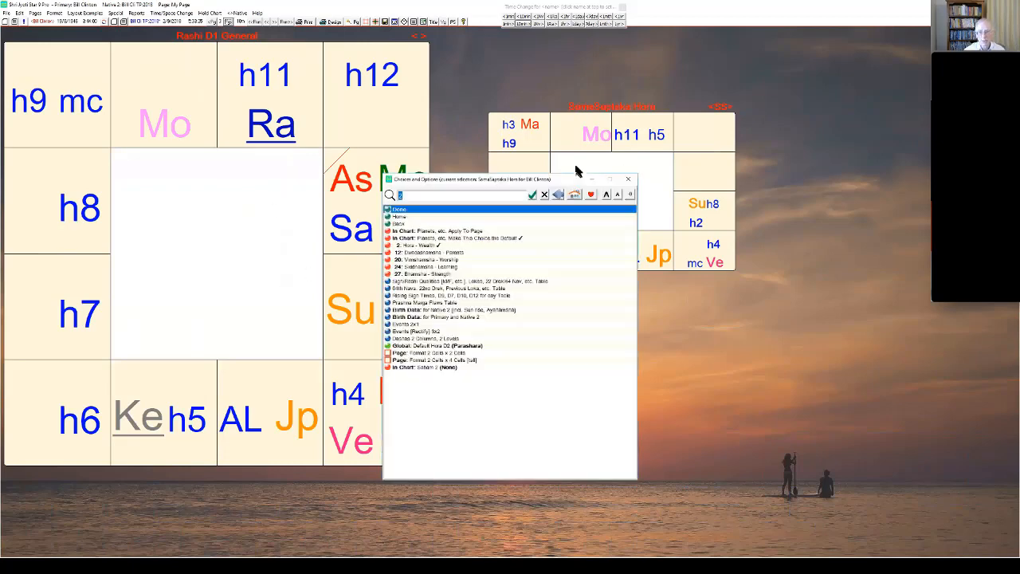
{"action": "type", "text": "del"}
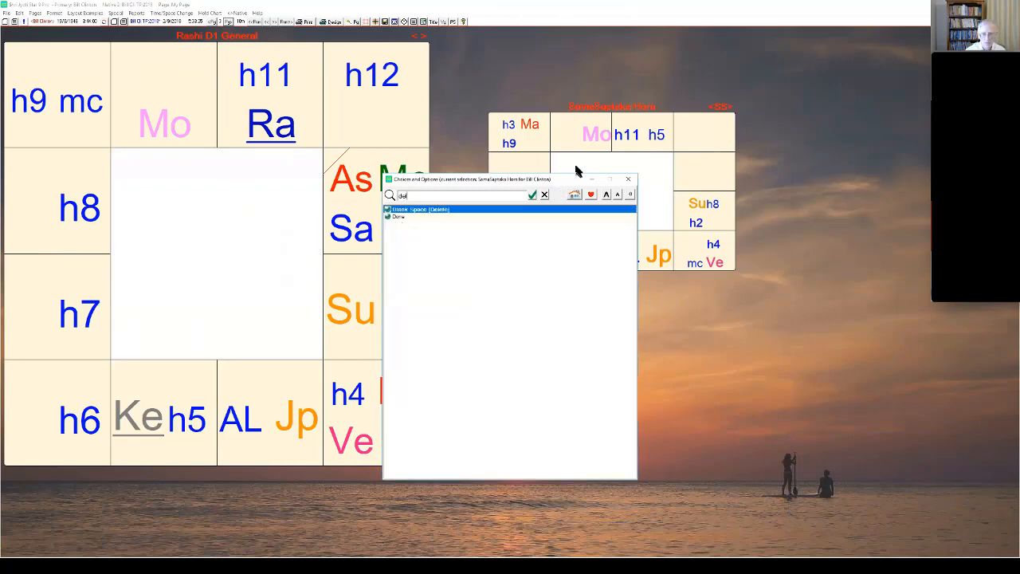
{"action": "left_click", "coordinate": [459, 212]}
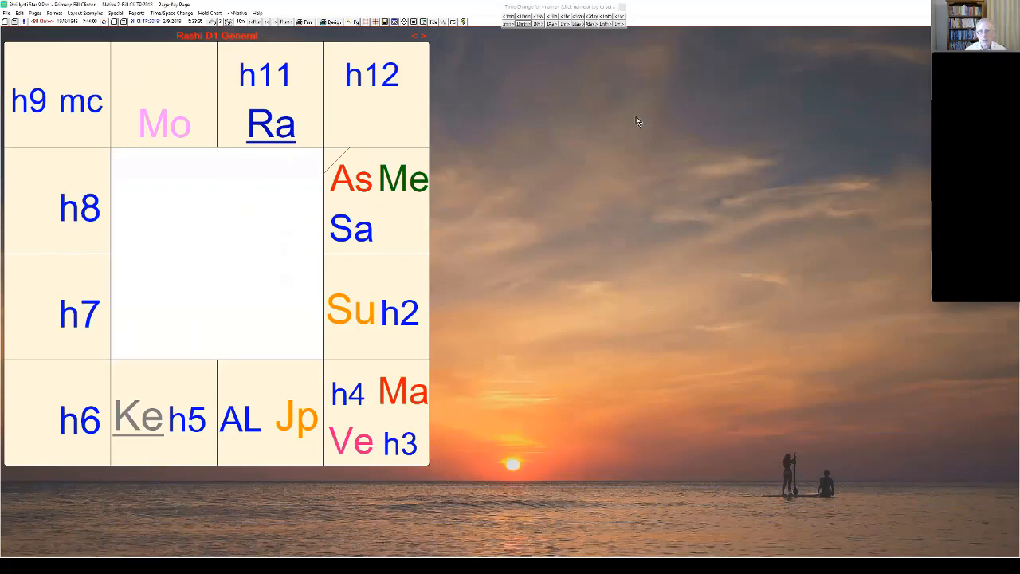
Search the empty area's options for "1" and place a Rashi - General chart there.
{"action": "left_click", "coordinate": [478, 74]}
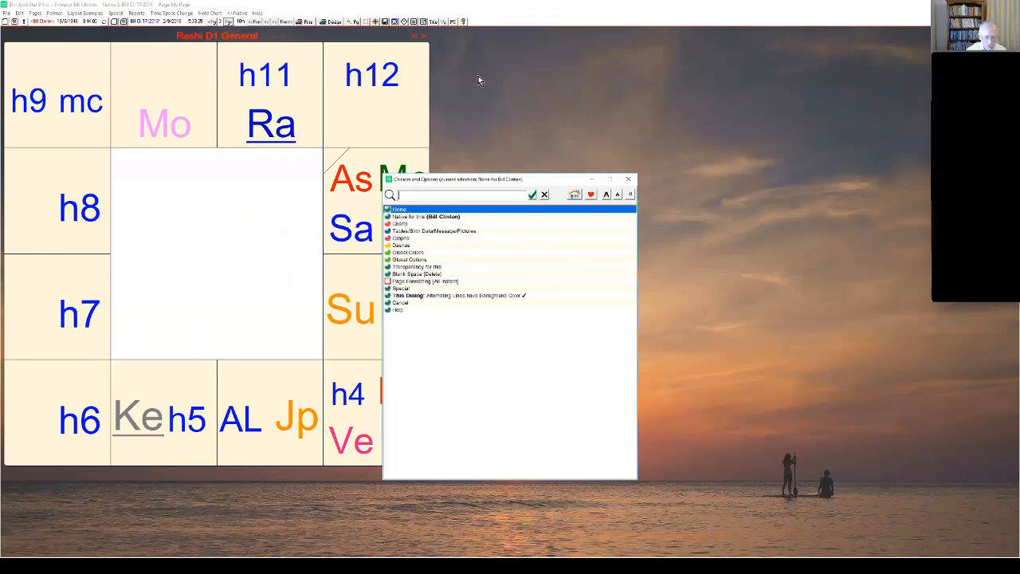
{"action": "type", "text": "1"}
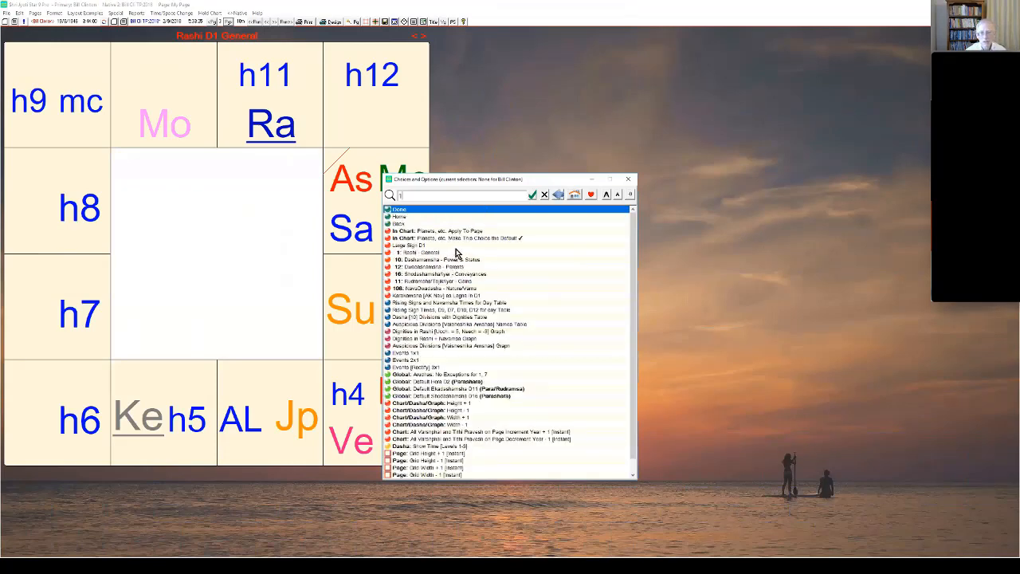
{"action": "double_click", "coordinate": [431, 255]}
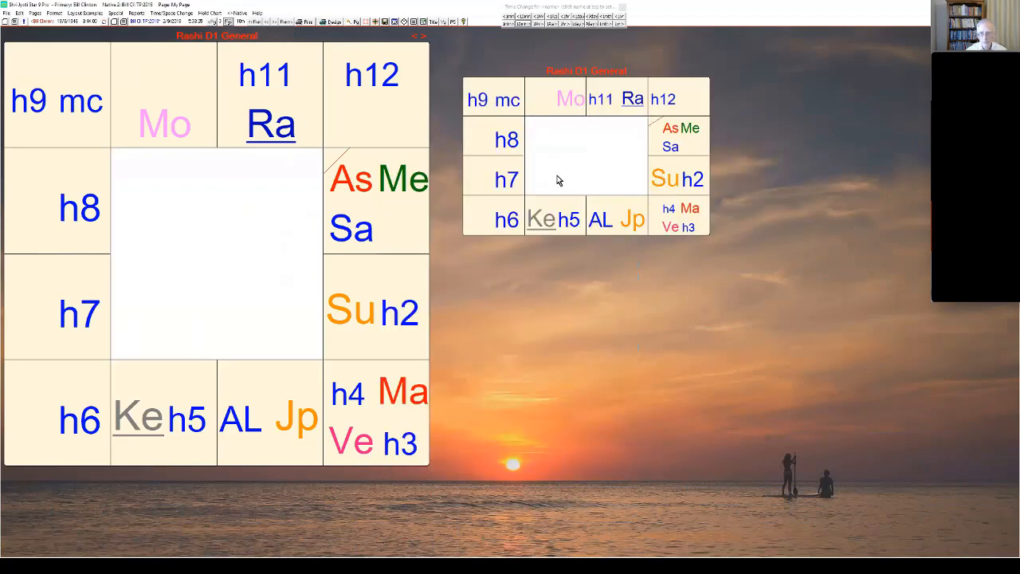
Turn on the page design grid, enlarge the smaller Rashi chart and switch it to the 2018 Tithi Pravesh native.
{"action": "left_click", "coordinate": [372, 24]}
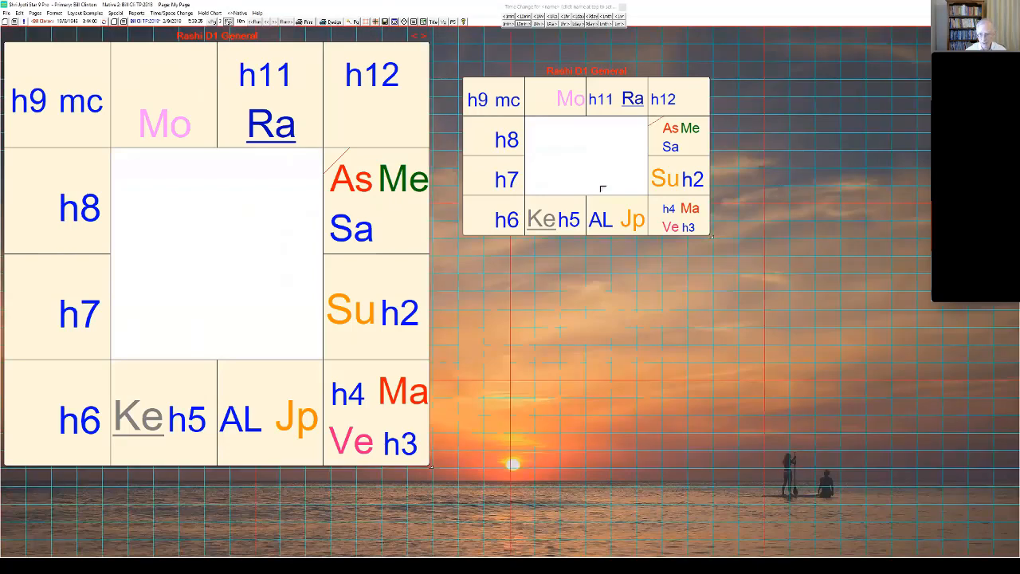
{"action": "left_click_drag", "start_coordinate": [711, 237], "coordinate": [738, 394]}
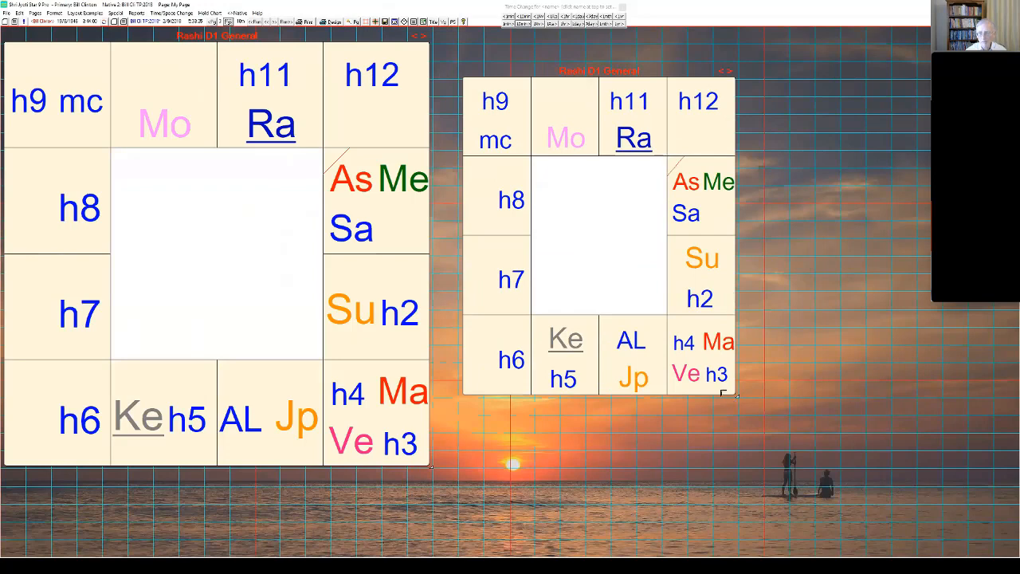
{"action": "right_click", "coordinate": [594, 130]}
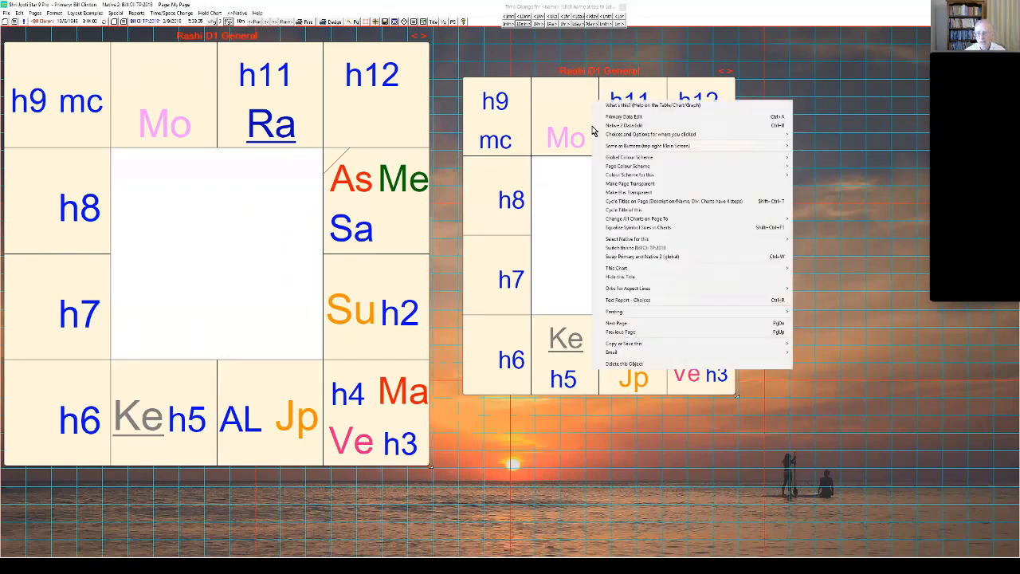
{"action": "left_click", "coordinate": [638, 252]}
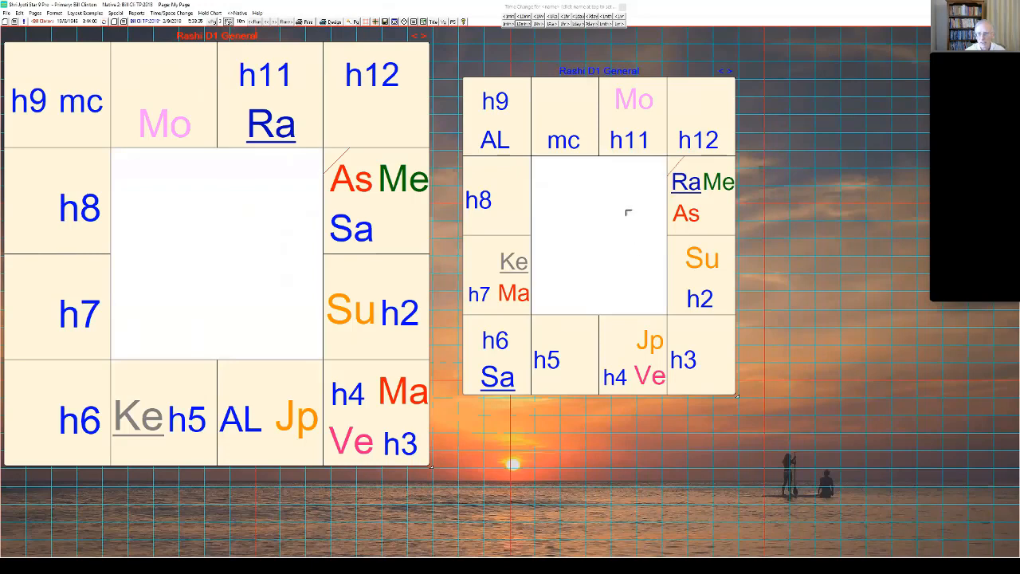
Search the Tithi Pravesh chart's options for "house", set its Bhavas to None, and move the chart up beside the large Rashi chart.
{"action": "left_click", "coordinate": [642, 151]}
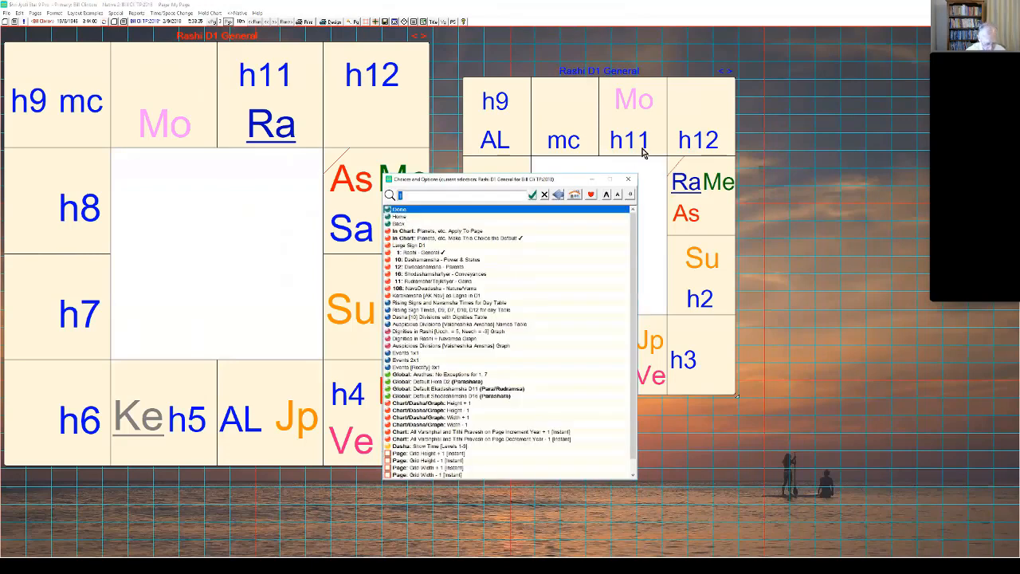
{"action": "type", "text": "house"}
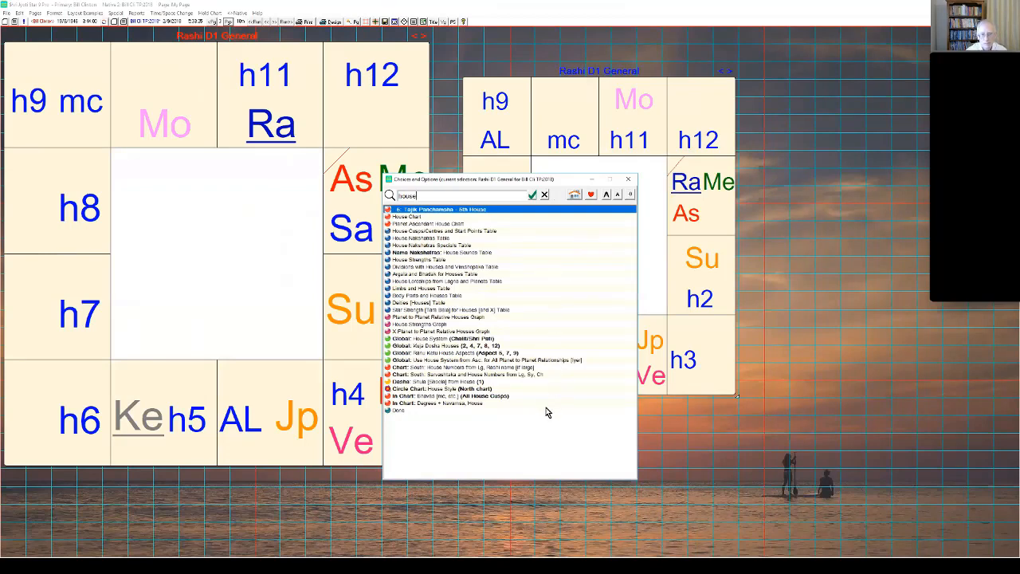
{"action": "left_click", "coordinate": [448, 396]}
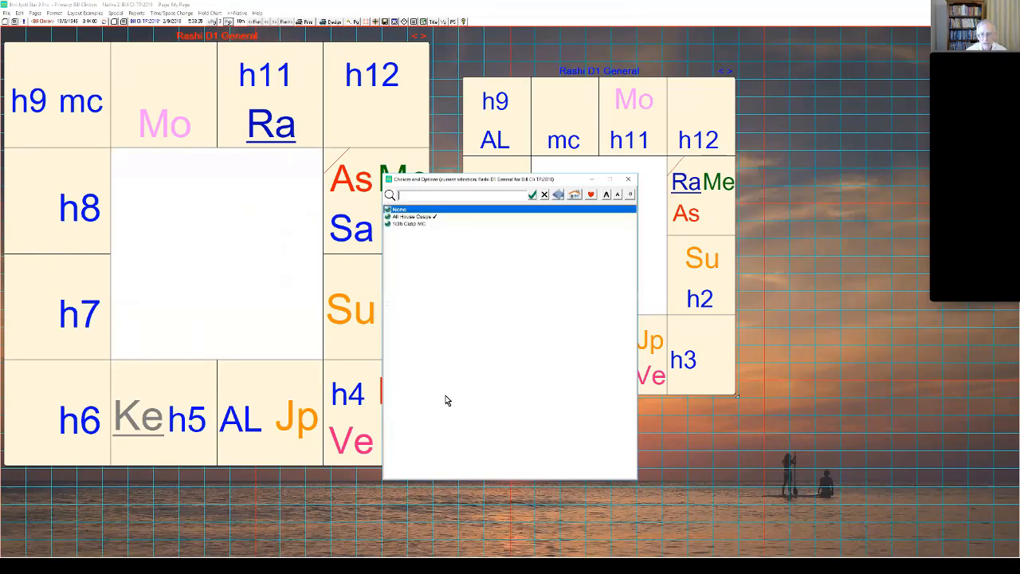
{"action": "left_click", "coordinate": [413, 211]}
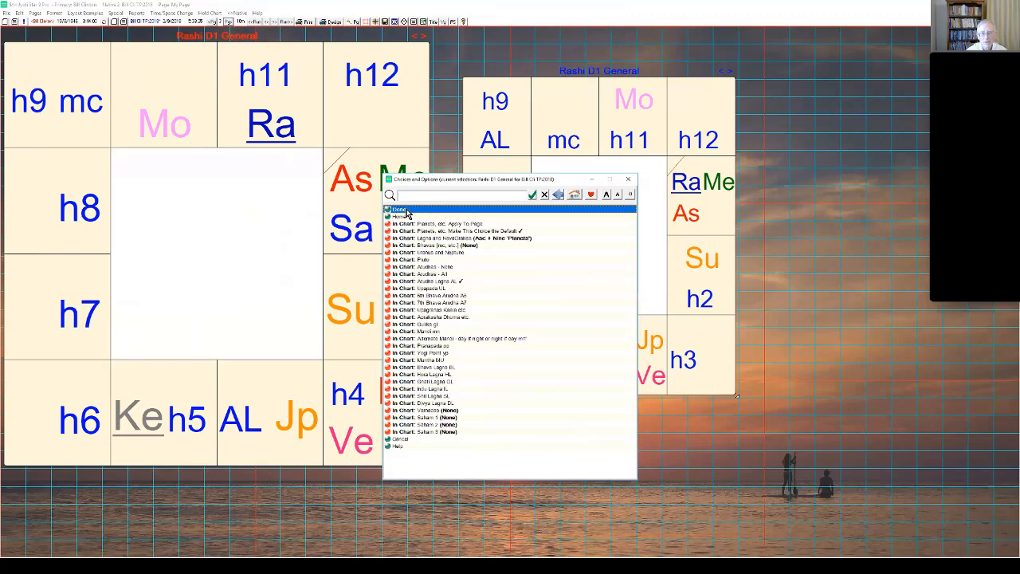
{"action": "left_click", "coordinate": [407, 210]}
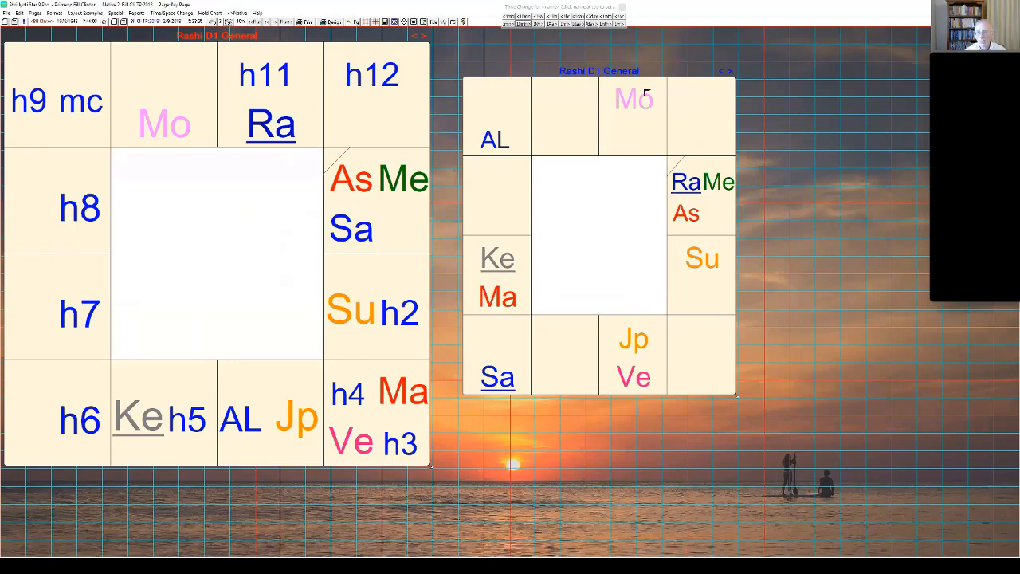
{"action": "left_click_drag", "start_coordinate": [627, 72], "coordinate": [621, 66]}
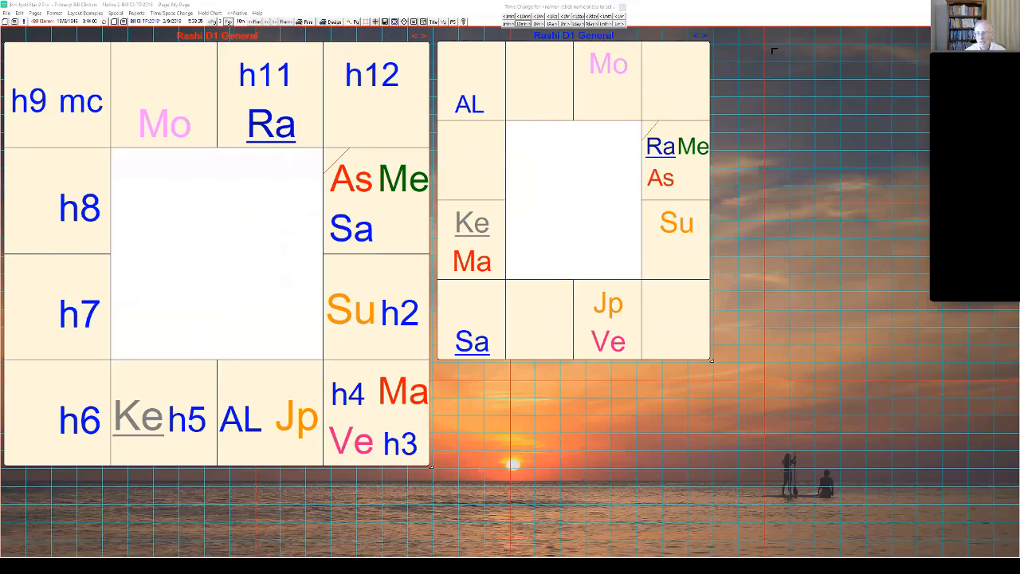
Show all dashas in the options for an empty area and add the Tithi Astottari Dasha below the Tithi Pravesh chart.
{"action": "right_click", "coordinate": [774, 64]}
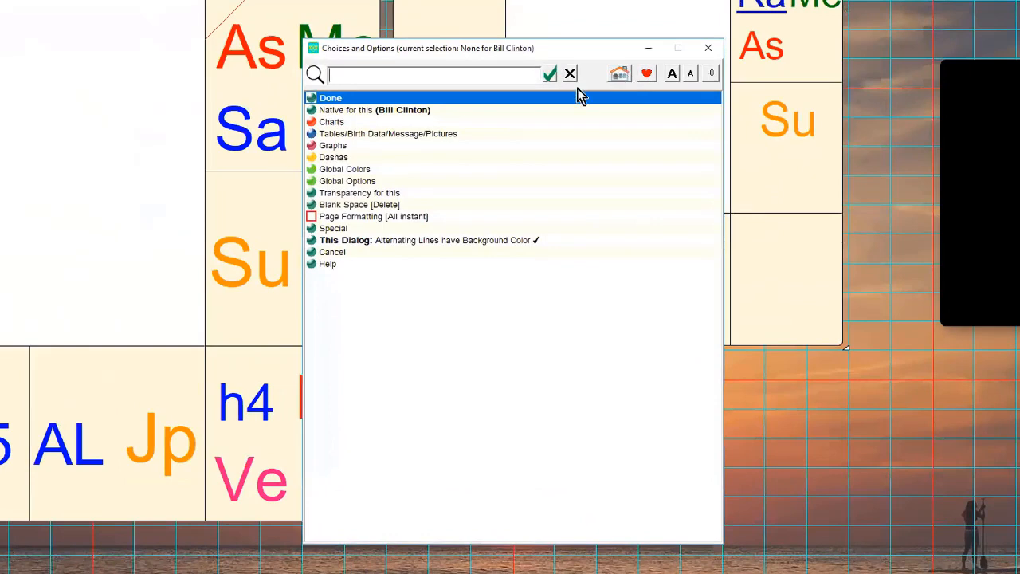
{"action": "left_click", "coordinate": [342, 158]}
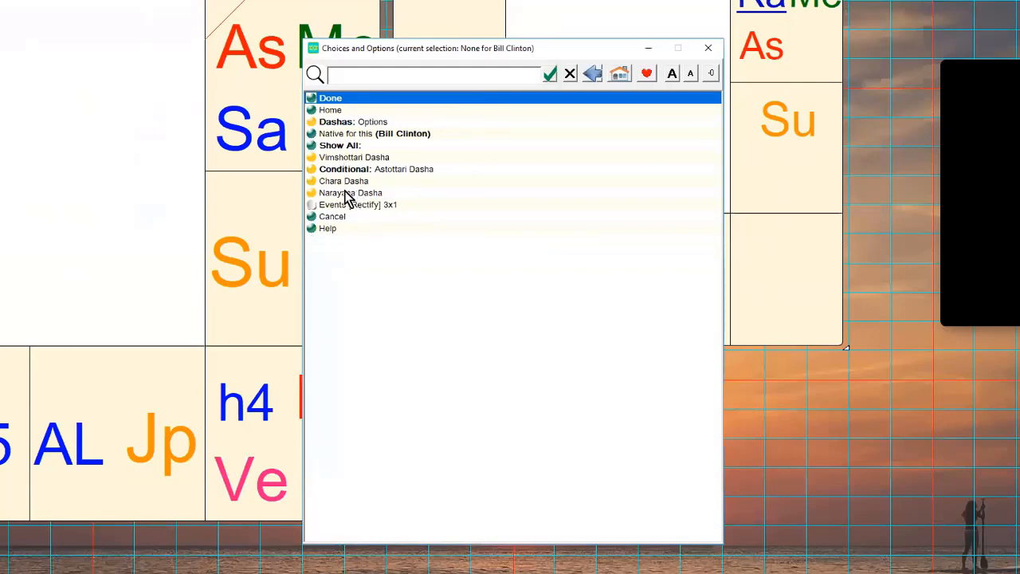
{"action": "left_click", "coordinate": [347, 149]}
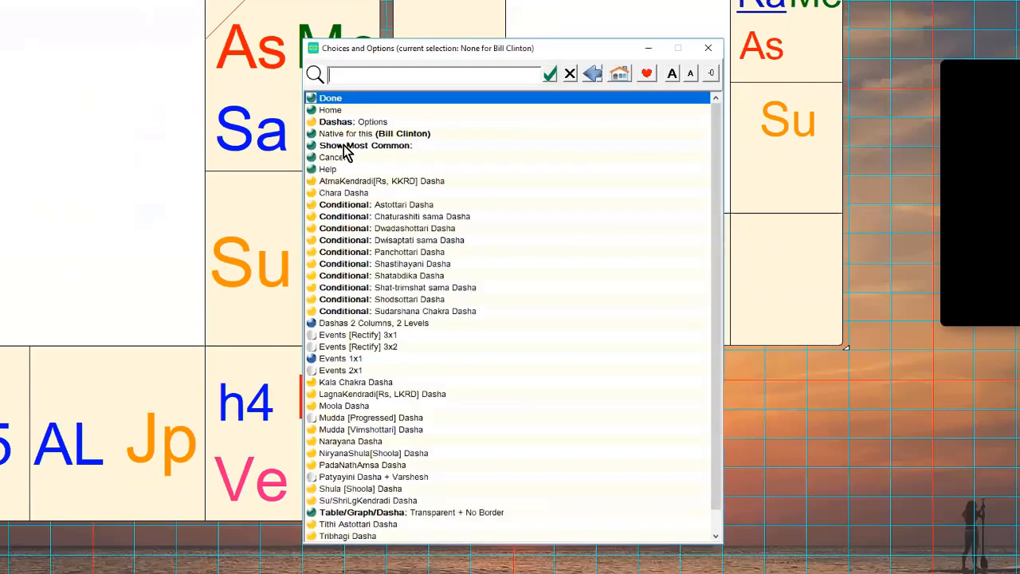
{"action": "scroll", "coordinate": [486, 327], "scroll_direction": "down", "scroll_amount": 1}
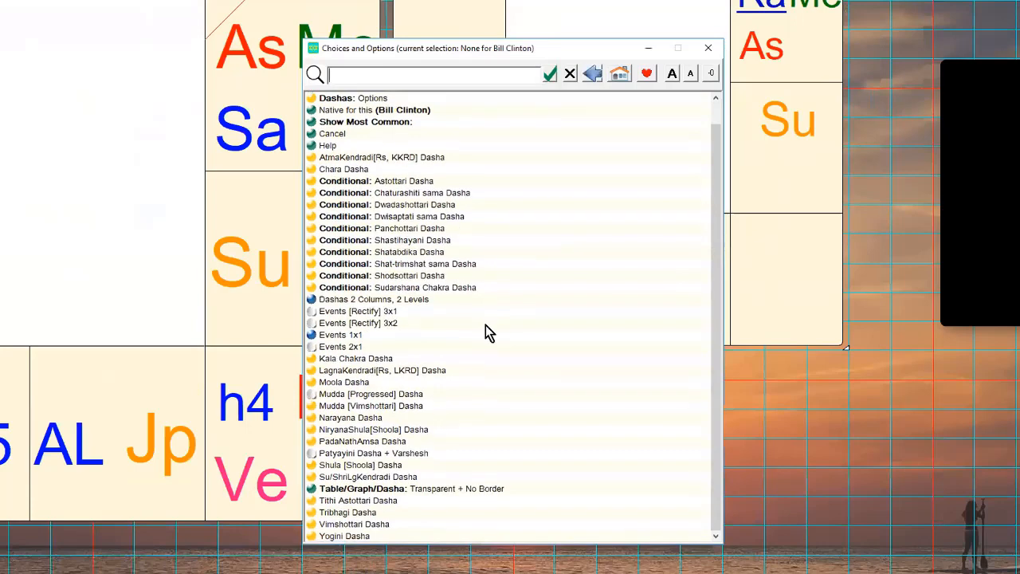
{"action": "left_click", "coordinate": [358, 504]}
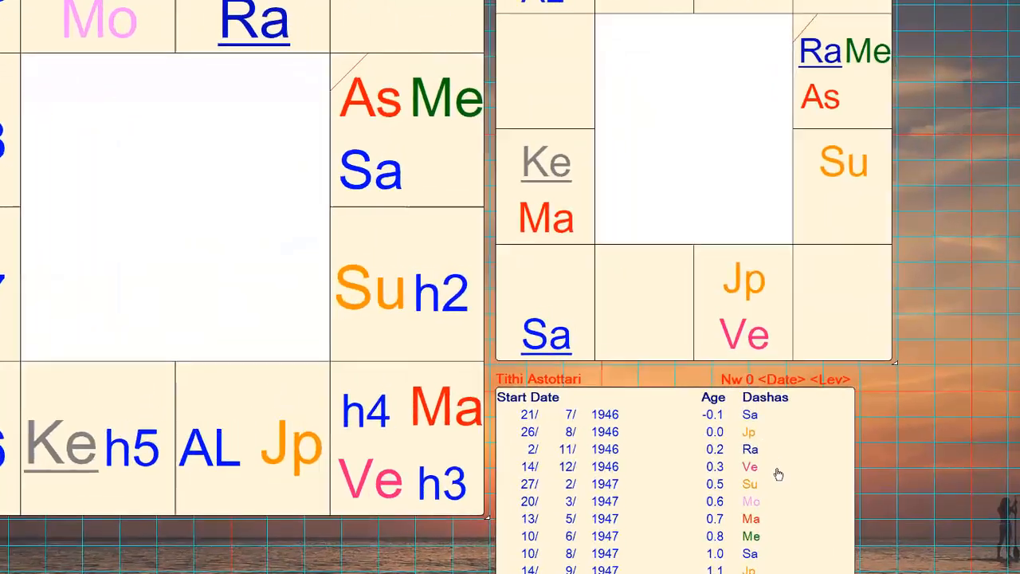
Switch the Tithi Astottari dasha table to the 2018 Tithi Pravesh native and expand it to two dasha levels.
{"action": "left_click", "coordinate": [769, 431]}
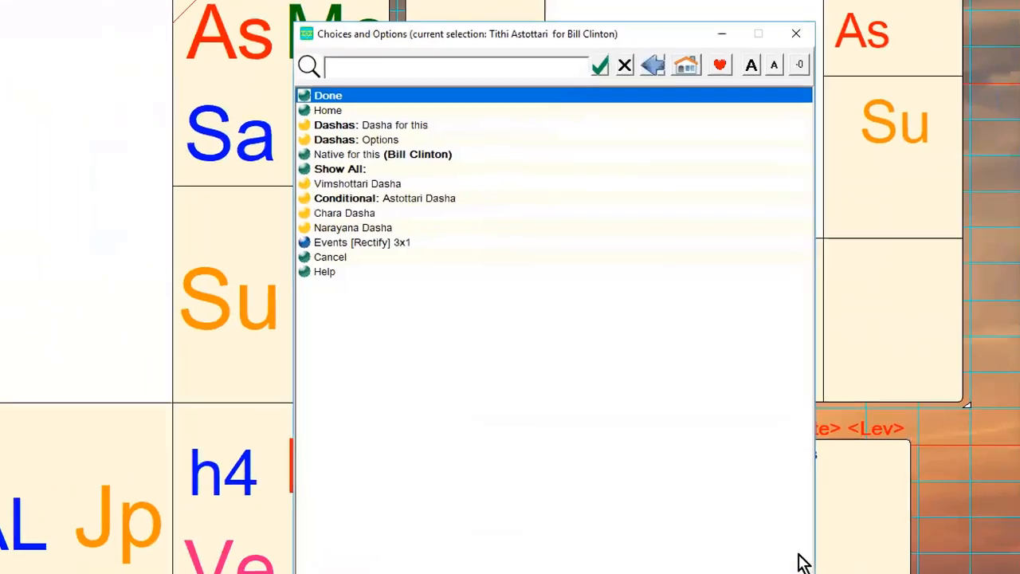
{"action": "left_click", "coordinate": [418, 154]}
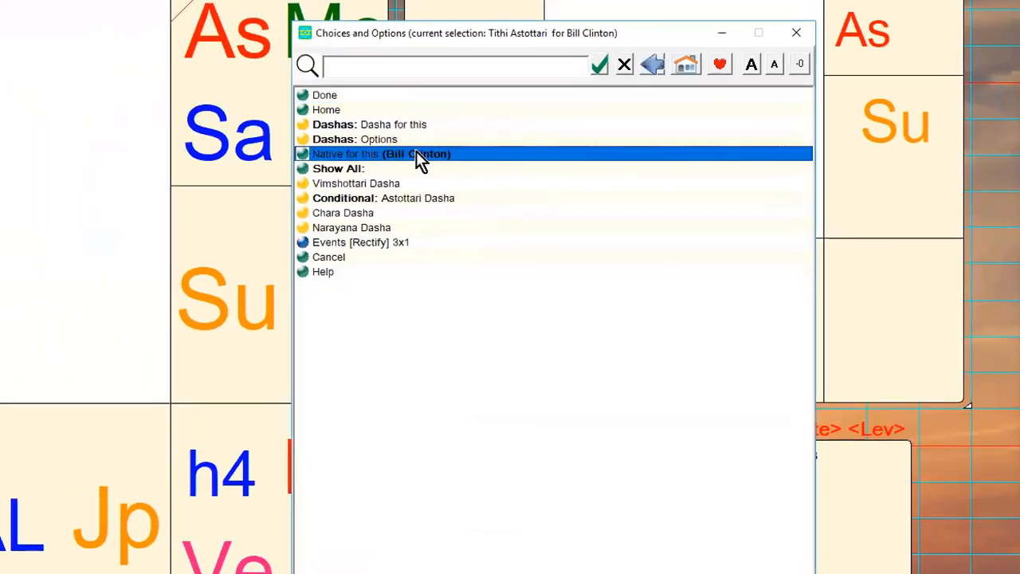
{"action": "left_click", "coordinate": [396, 169]}
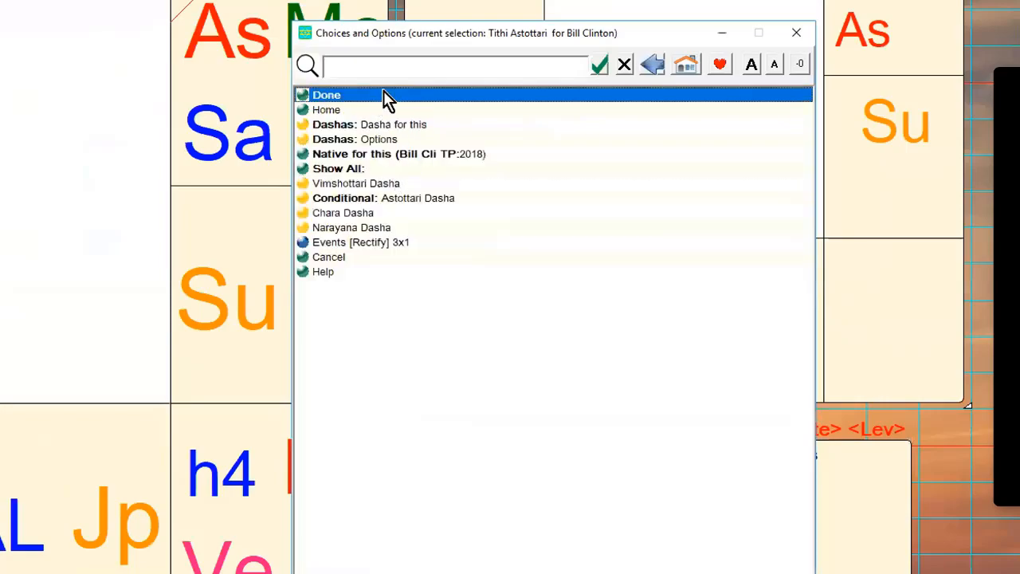
{"action": "left_click", "coordinate": [383, 94]}
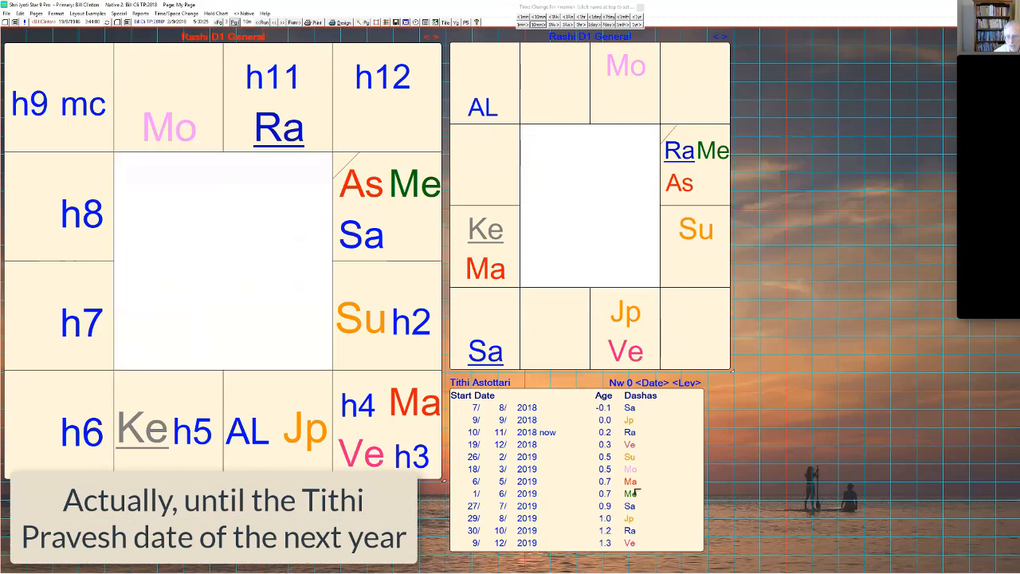
{"action": "left_click", "coordinate": [698, 383]}
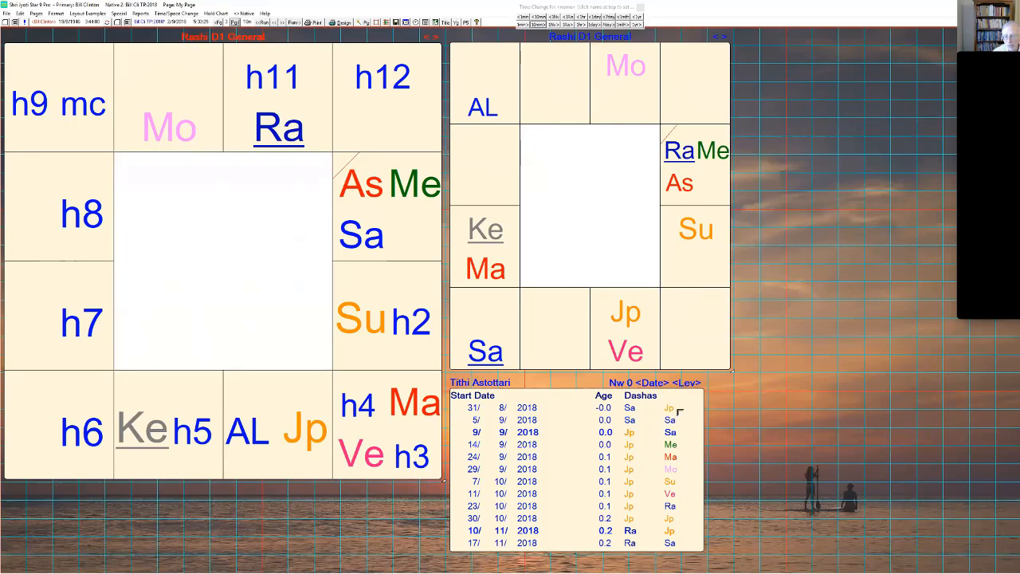
Examine the two-level Tithi Astottari dasha periods from the start of the list through June 2019.
{"action": "scroll", "coordinate": [686, 447], "scroll_direction": "down", "scroll_amount": 3}
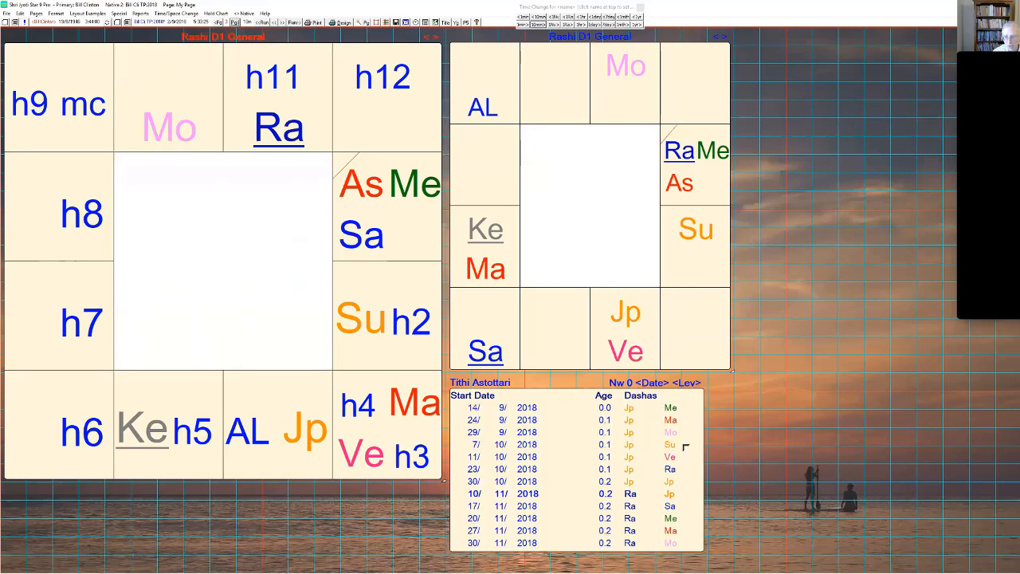
{"action": "scroll", "coordinate": [686, 447], "scroll_direction": "down", "scroll_amount": 8}
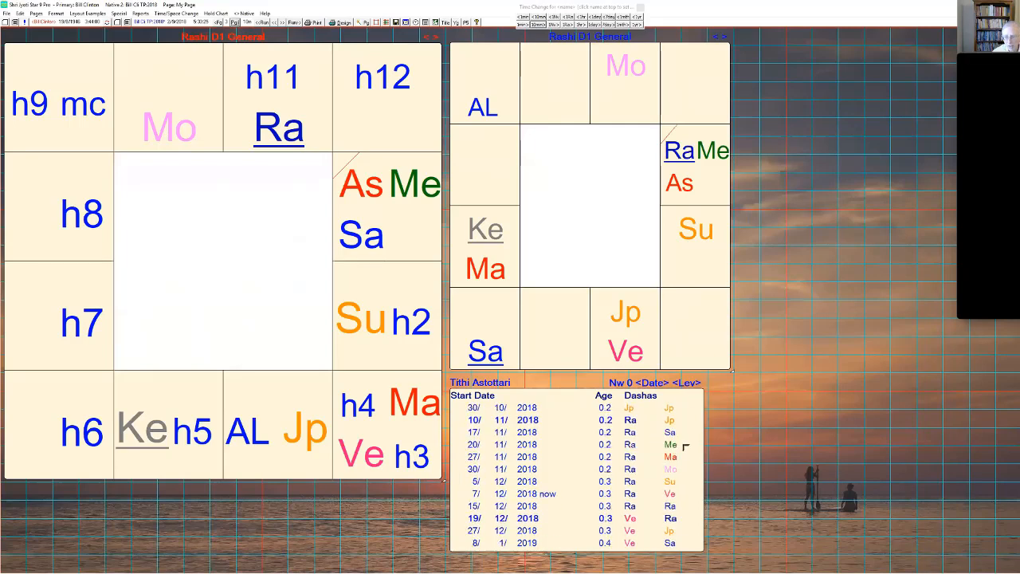
{"action": "scroll", "coordinate": [685, 447], "scroll_direction": "down", "scroll_amount": 5}
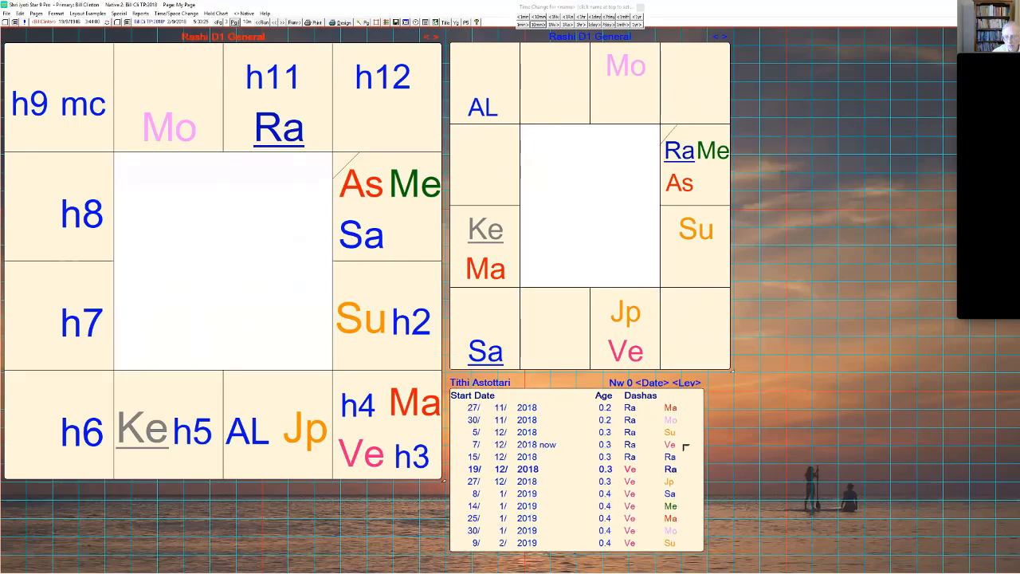
{"action": "scroll", "coordinate": [685, 447], "scroll_direction": "down", "scroll_amount": 5}
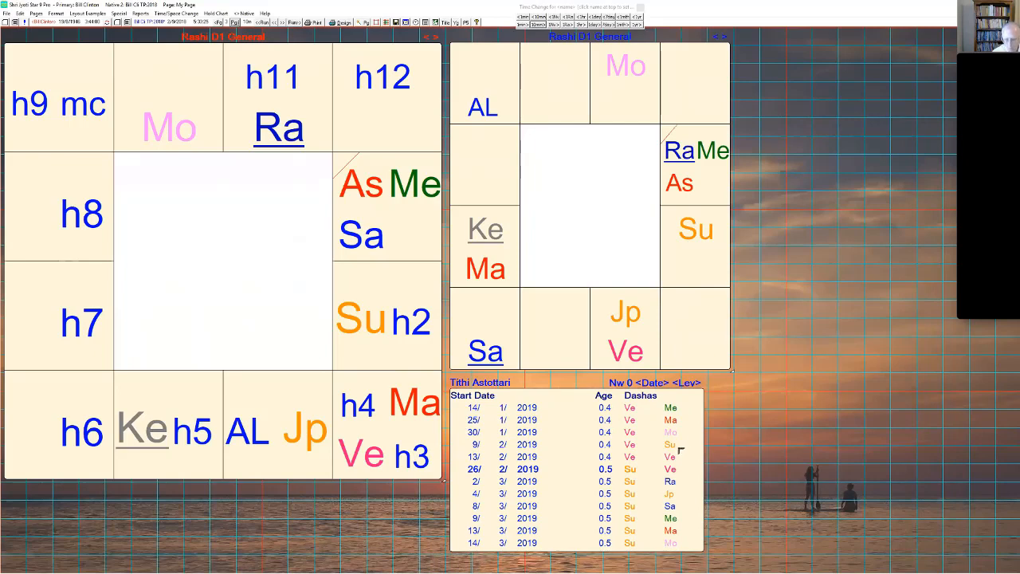
{"action": "scroll", "coordinate": [679, 448], "scroll_direction": "down", "scroll_amount": 6}
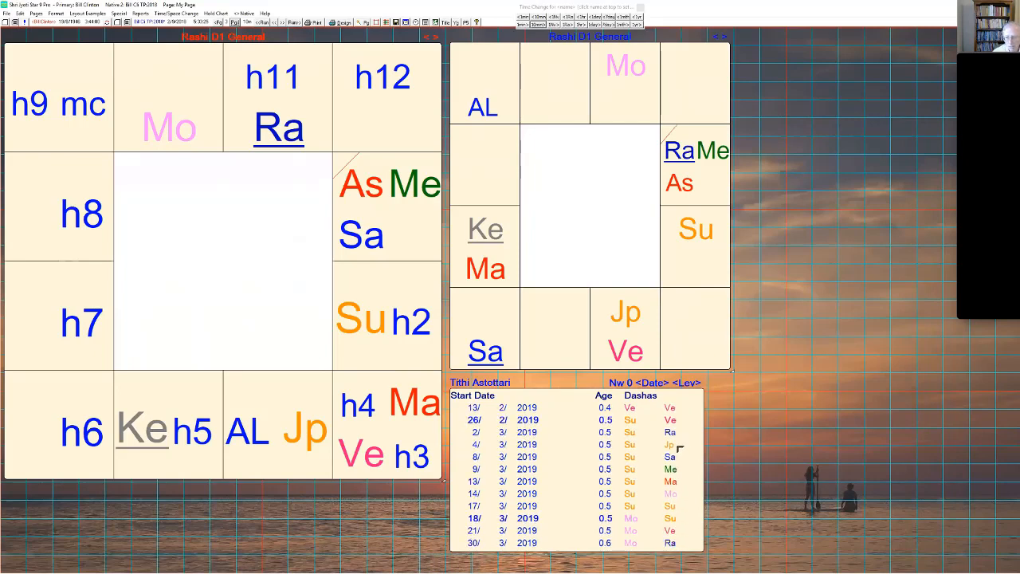
{"action": "scroll", "coordinate": [678, 444], "scroll_direction": "down", "scroll_amount": 1}
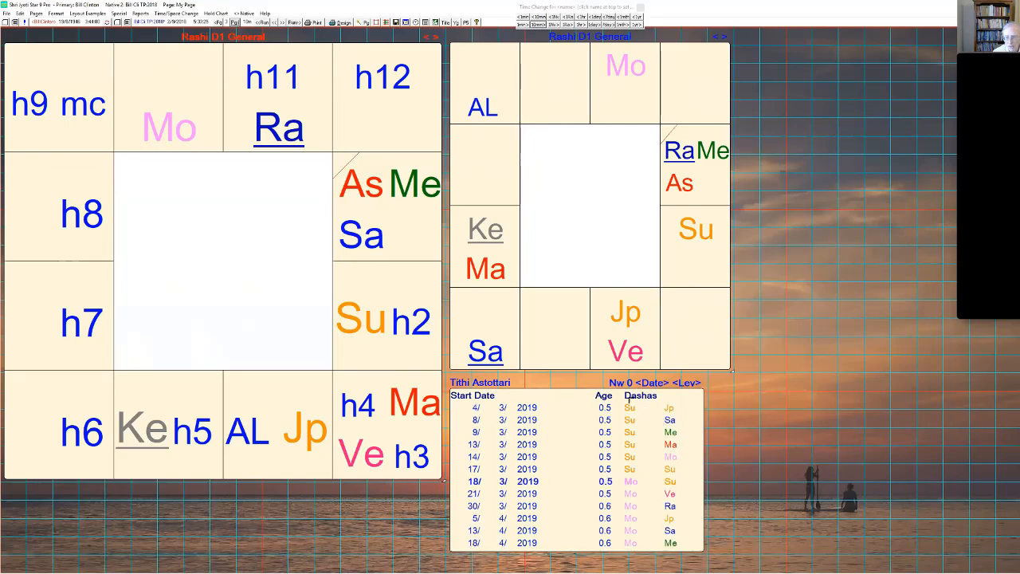
{"action": "scroll", "coordinate": [674, 454], "scroll_direction": "down", "scroll_amount": 4}
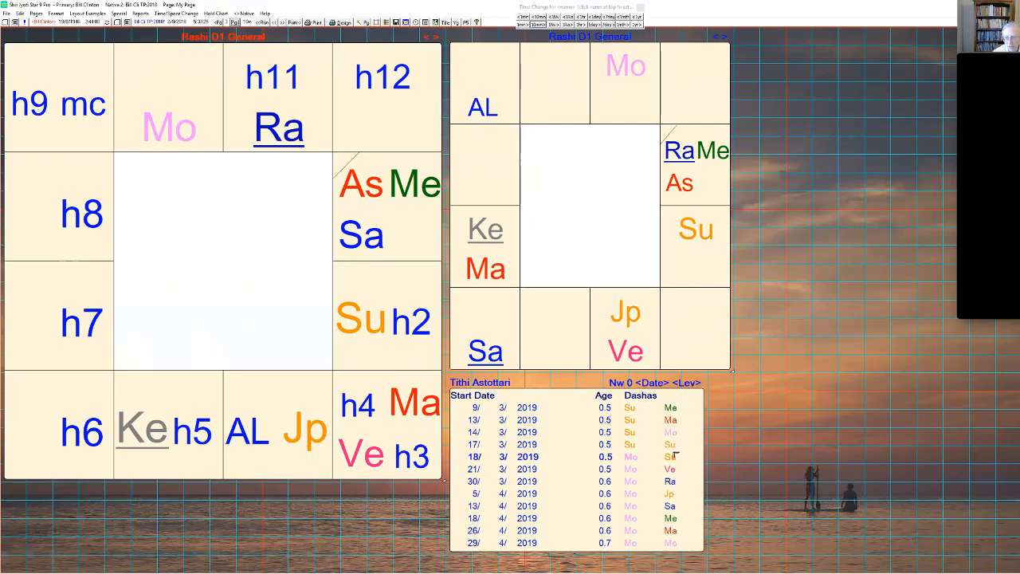
{"action": "scroll", "coordinate": [674, 454], "scroll_direction": "down", "scroll_amount": 6}
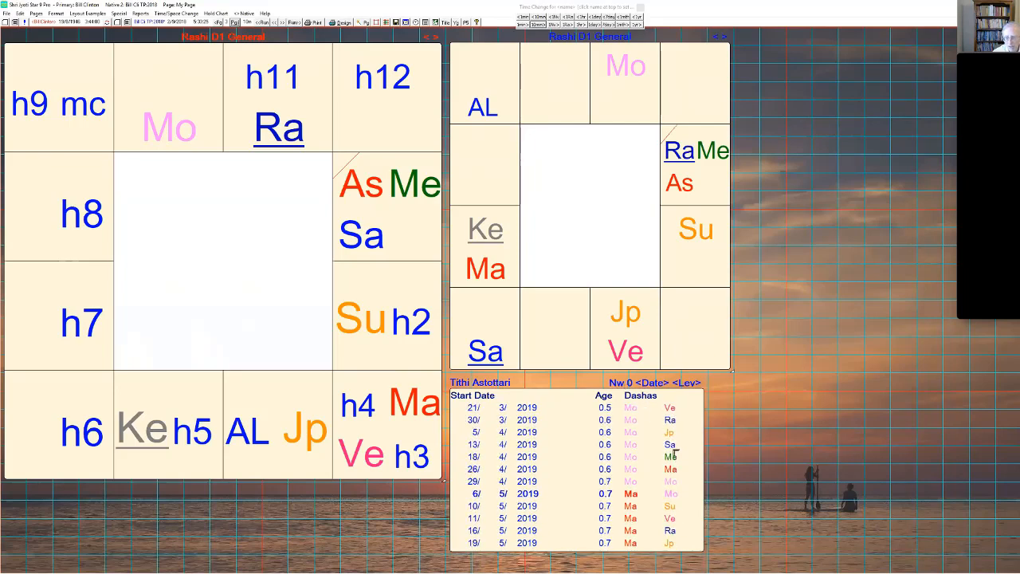
{"action": "scroll", "coordinate": [675, 454], "scroll_direction": "down", "scroll_amount": 3}
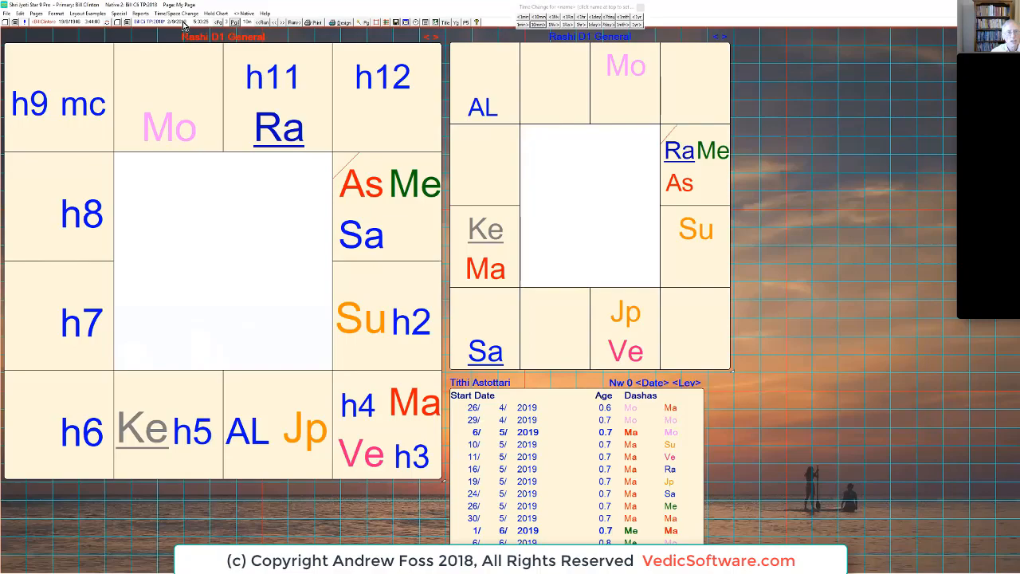
Set up San Francisco, CA as a new Now location in the data entry, updating the existing record, and close the data entry.
{"action": "left_click", "coordinate": [553, 325]}
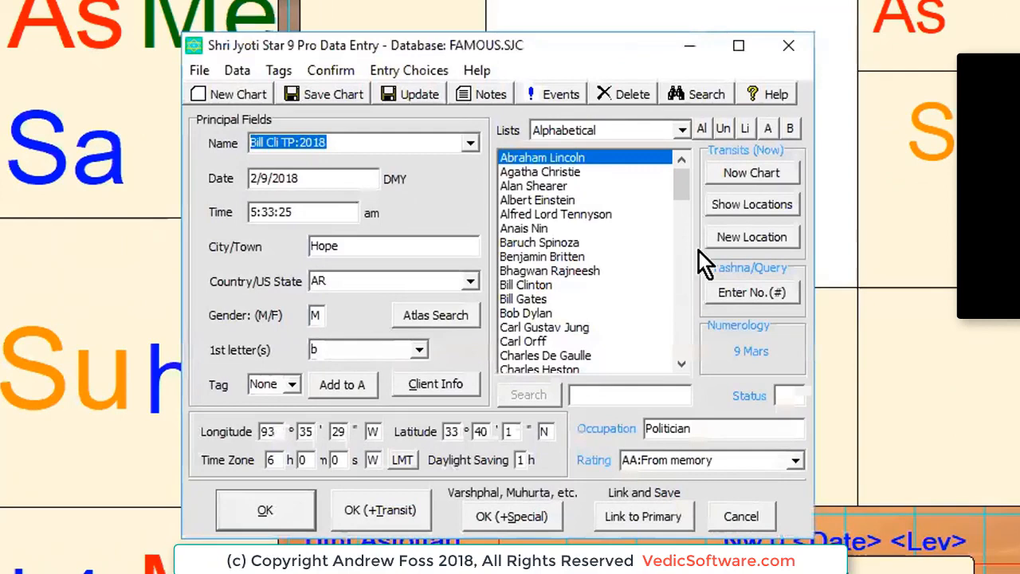
{"action": "left_click", "coordinate": [725, 233]}
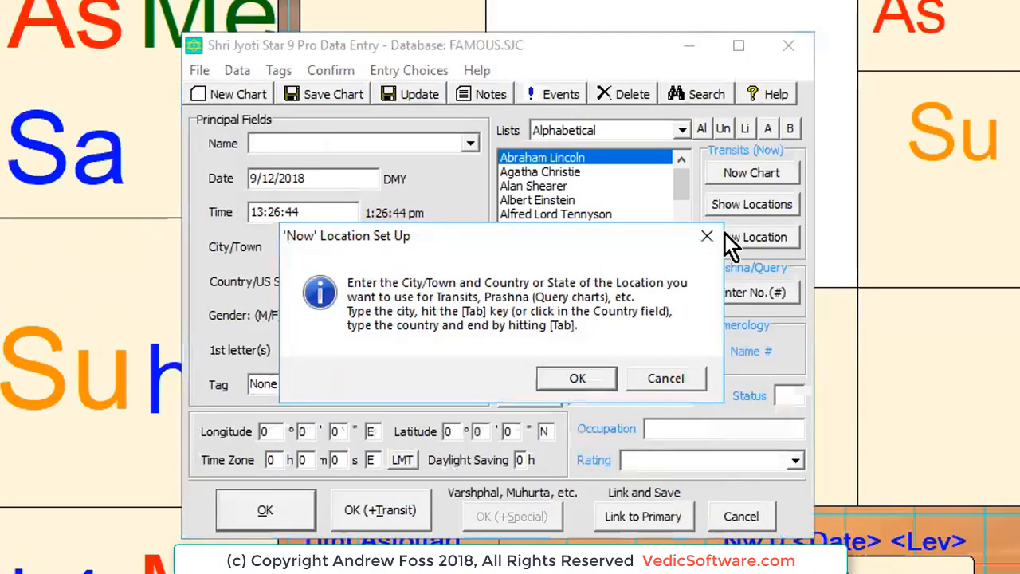
{"action": "key", "text": "Return"}
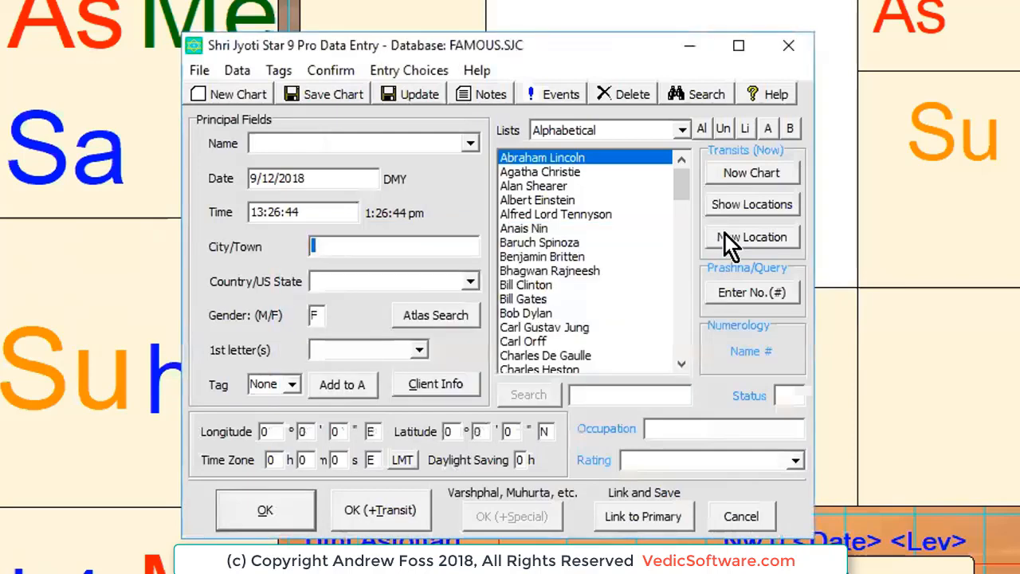
{"action": "type", "text": "sf"}
{"action": "key", "text": "Tab"}
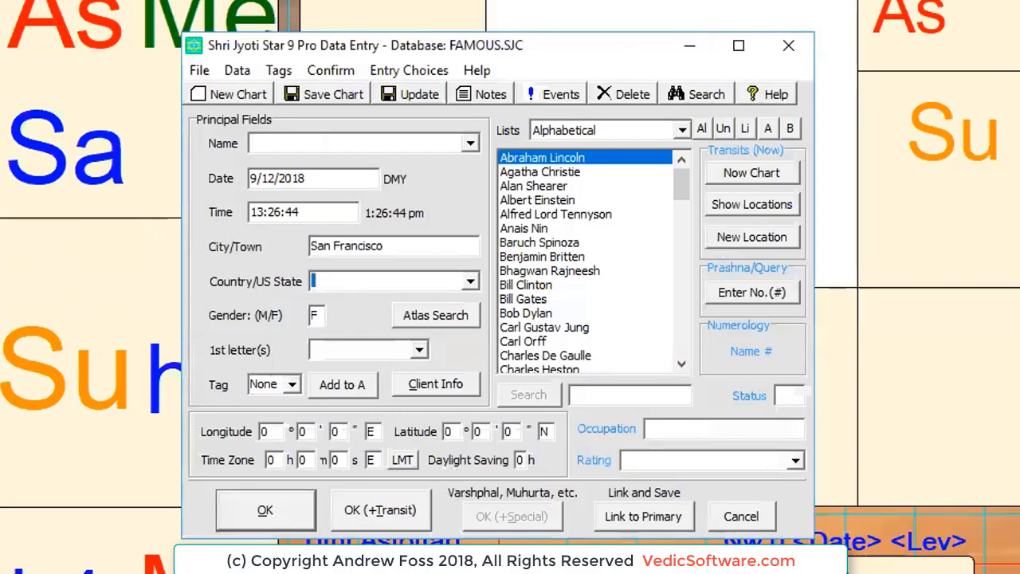
{"action": "type", "text": "ca"}
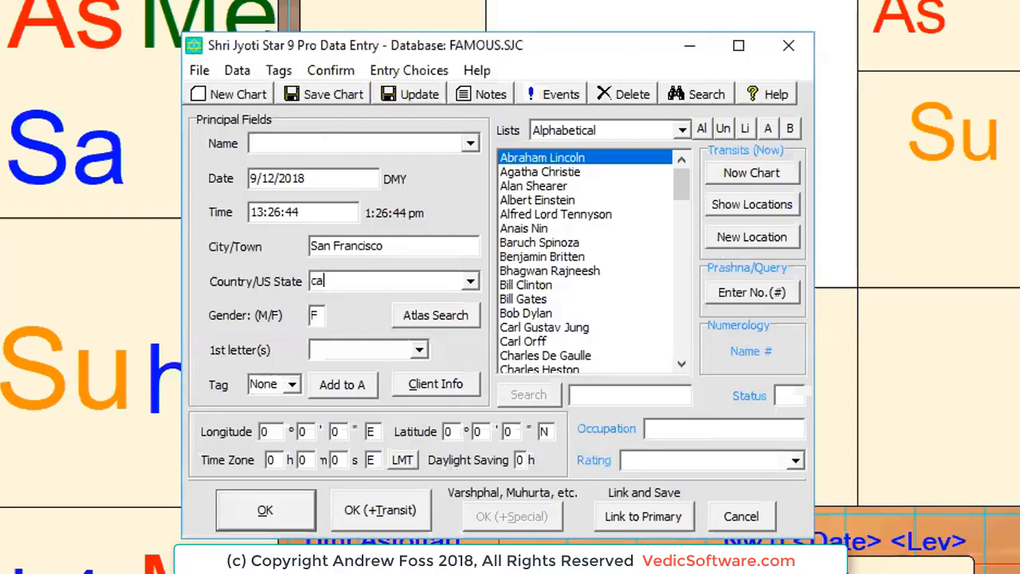
{"action": "left_click", "coordinate": [725, 235]}
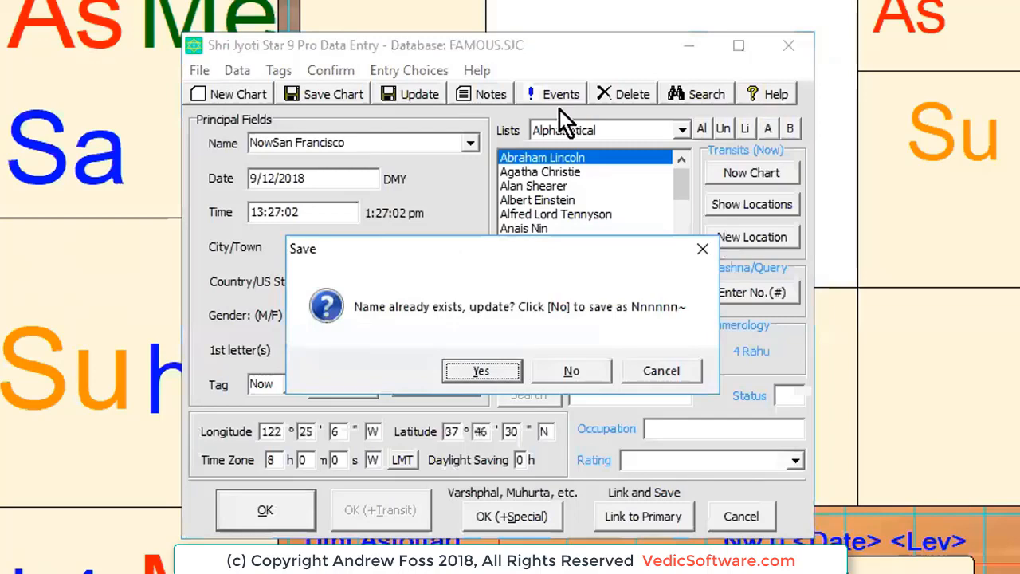
{"action": "left_click", "coordinate": [494, 375]}
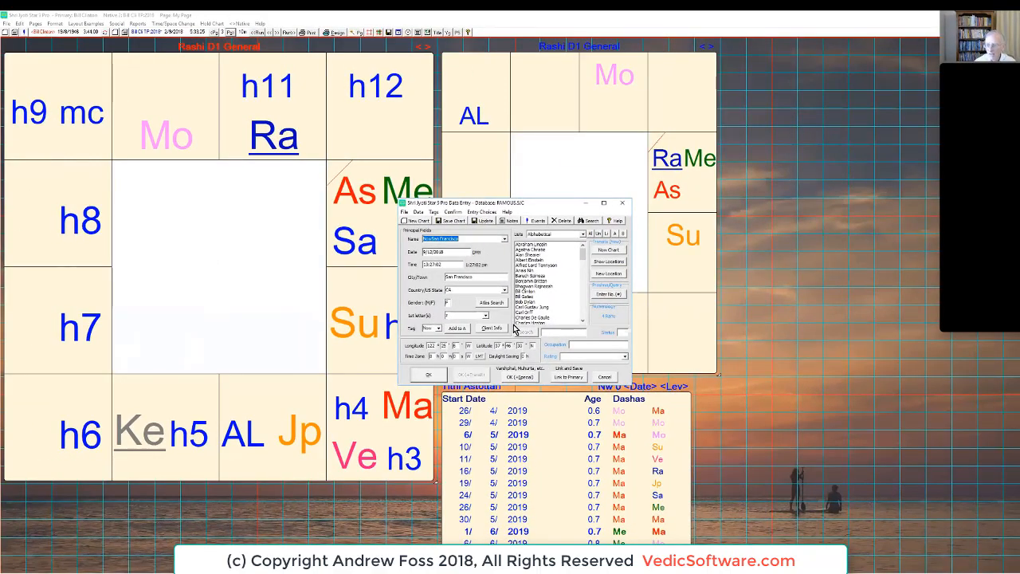
{"action": "left_click", "coordinate": [607, 378]}
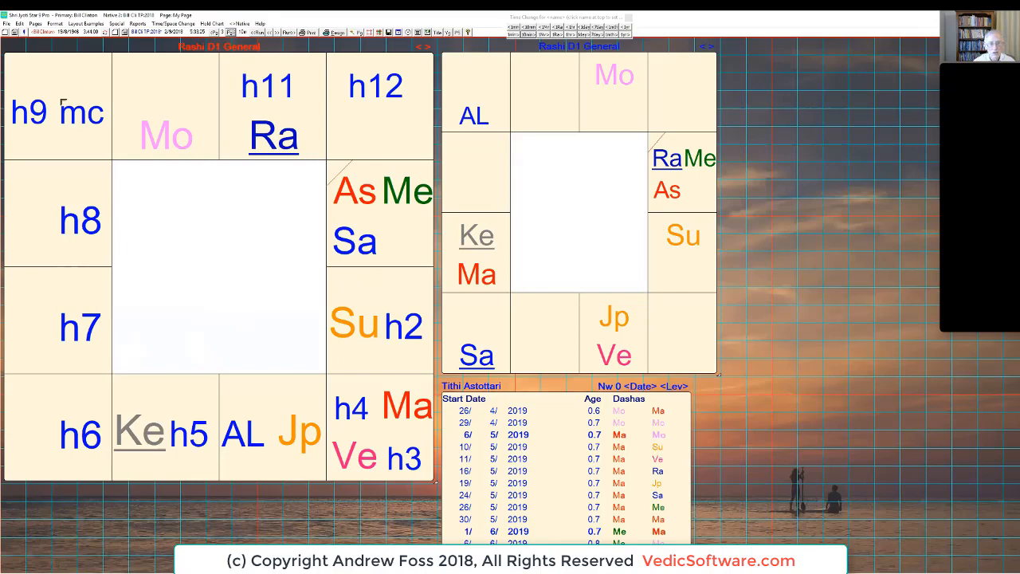
Replace the current page layout with the Varshphal Single Year, Dasha Indications, Sahams layout example.
{"action": "left_click", "coordinate": [86, 24]}
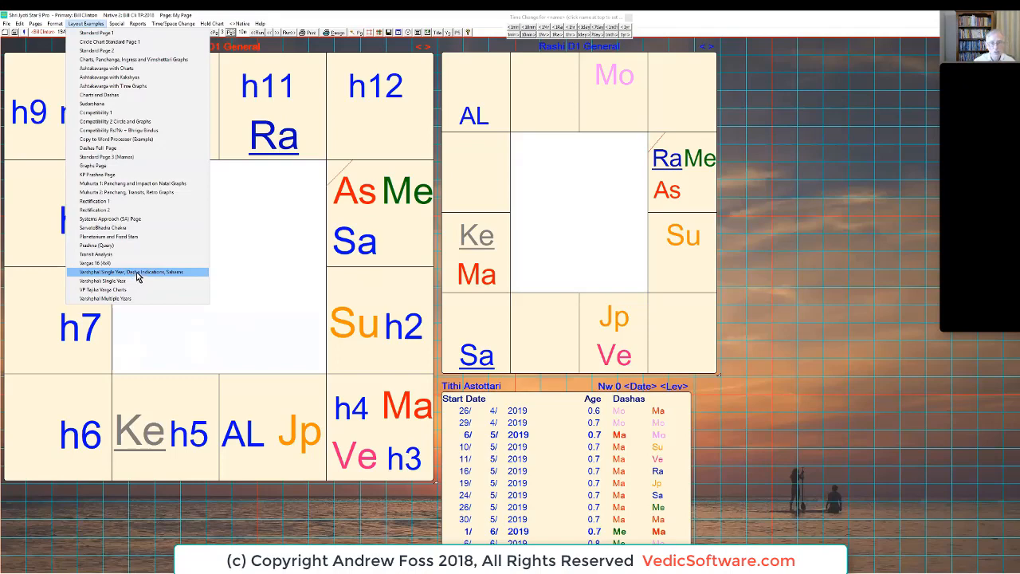
{"action": "left_click", "coordinate": [137, 274]}
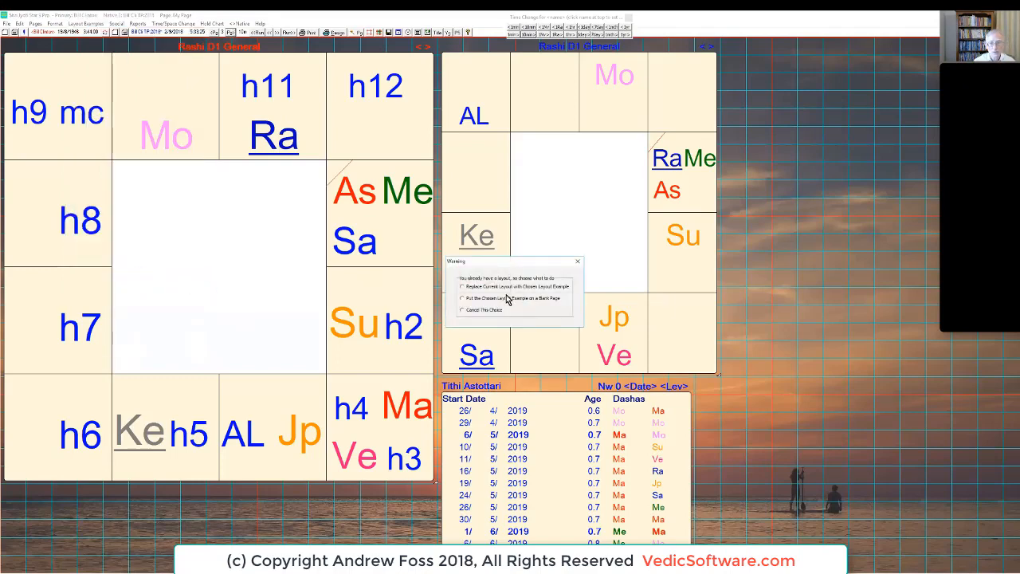
{"action": "left_click", "coordinate": [465, 288]}
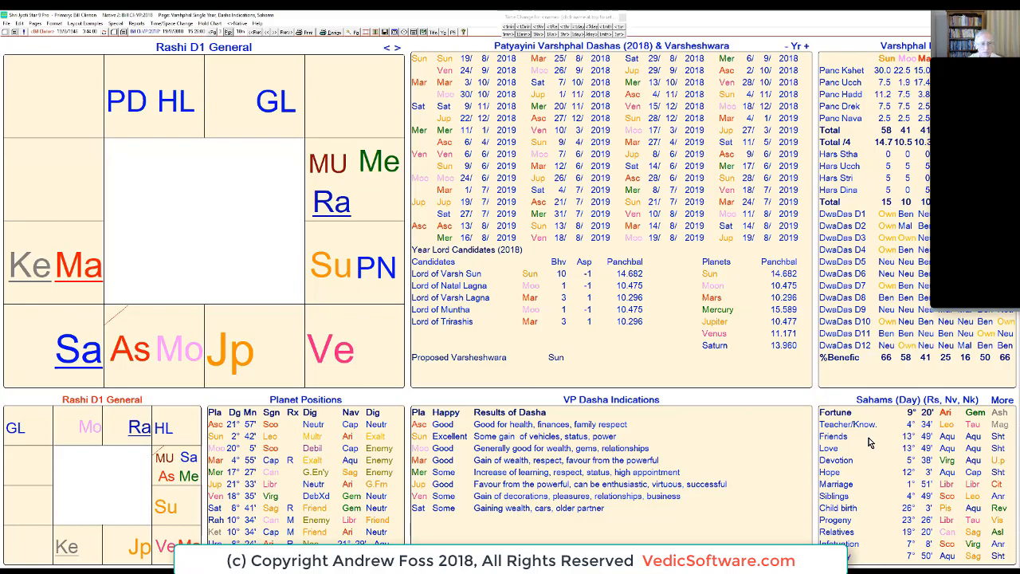
Cycle the Sahams table through its further Sahams and Arabic Parts lists, ending on Sahams (Night).
{"action": "left_click", "coordinate": [1003, 400]}
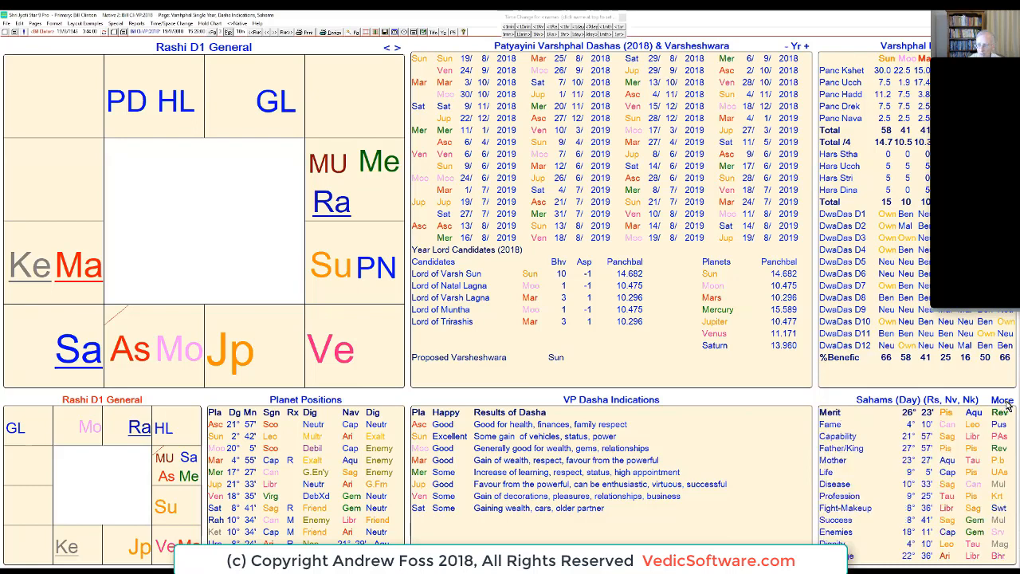
{"action": "left_click", "coordinate": [1006, 404]}
{"action": "left_click", "coordinate": [1006, 405]}
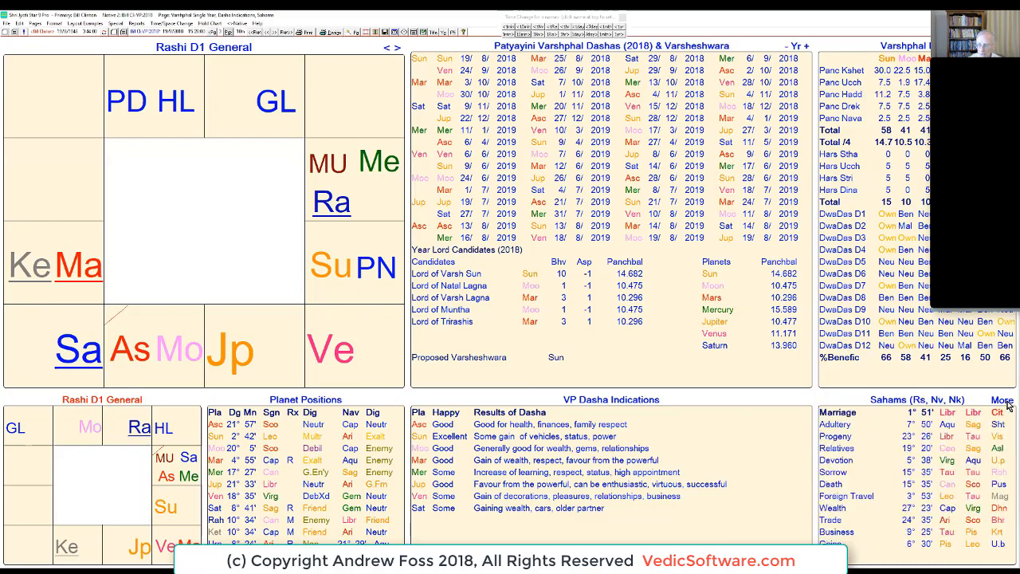
{"action": "left_click", "coordinate": [1006, 404]}
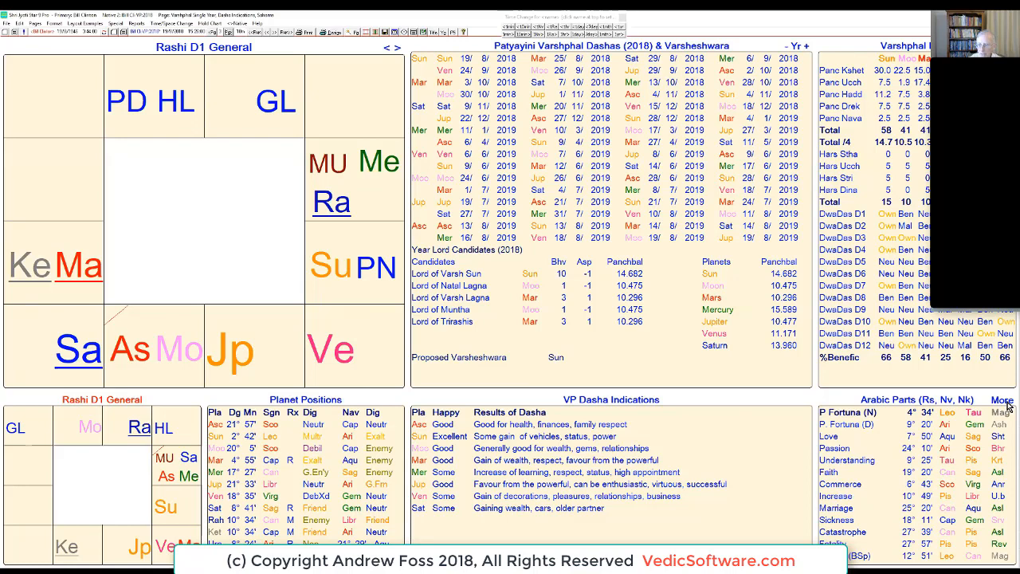
{"action": "left_click", "coordinate": [1006, 404]}
{"action": "left_click", "coordinate": [1006, 404]}
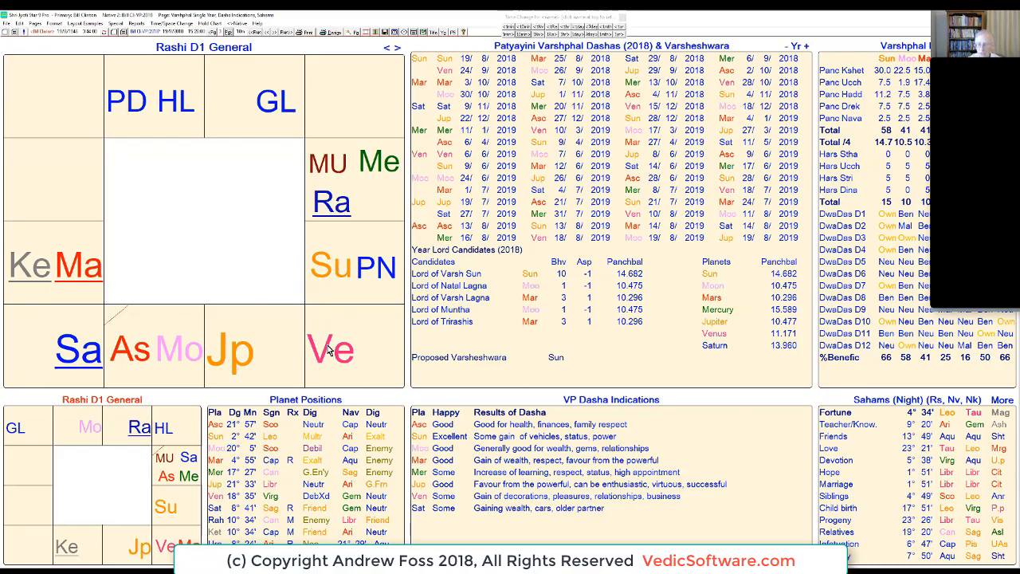
{"action": "left_click", "coordinate": [71, 24]}
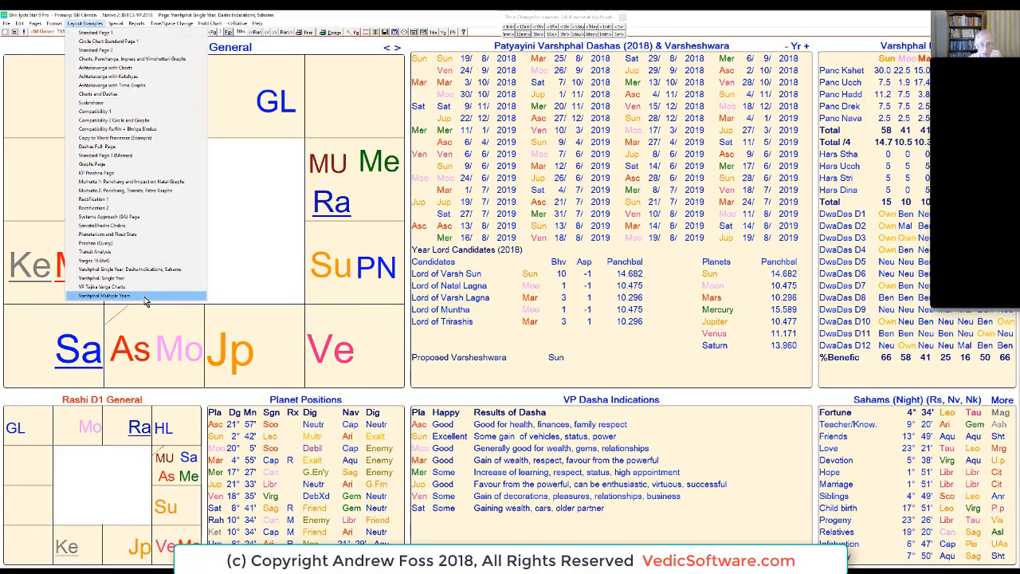
{"action": "left_click", "coordinate": [451, 16]}
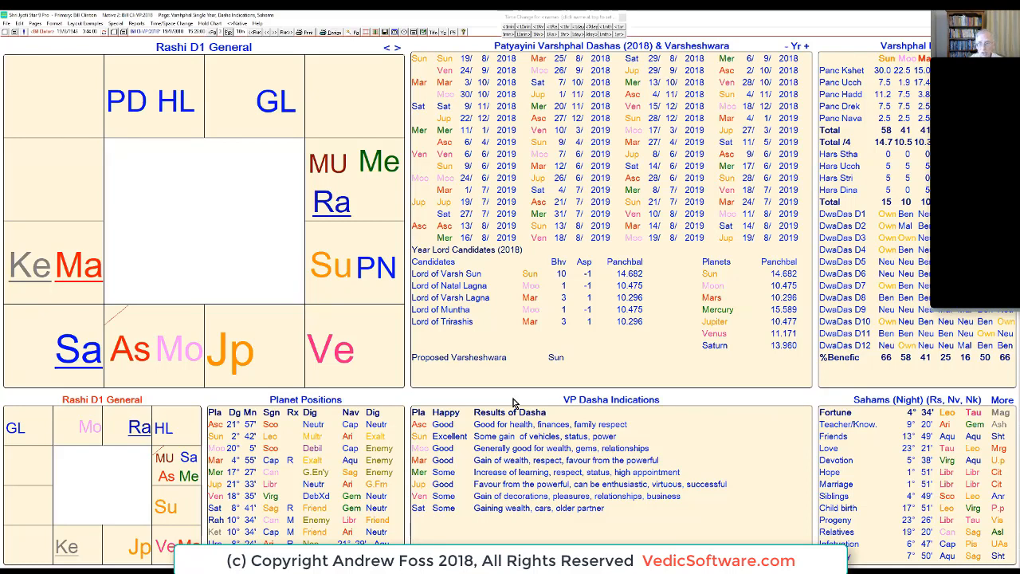
Search the Patyayini dasha table's options for "mudd" and replace the table with the Mudda (Vimshottari) Dasha.
{"action": "left_click", "coordinate": [571, 146]}
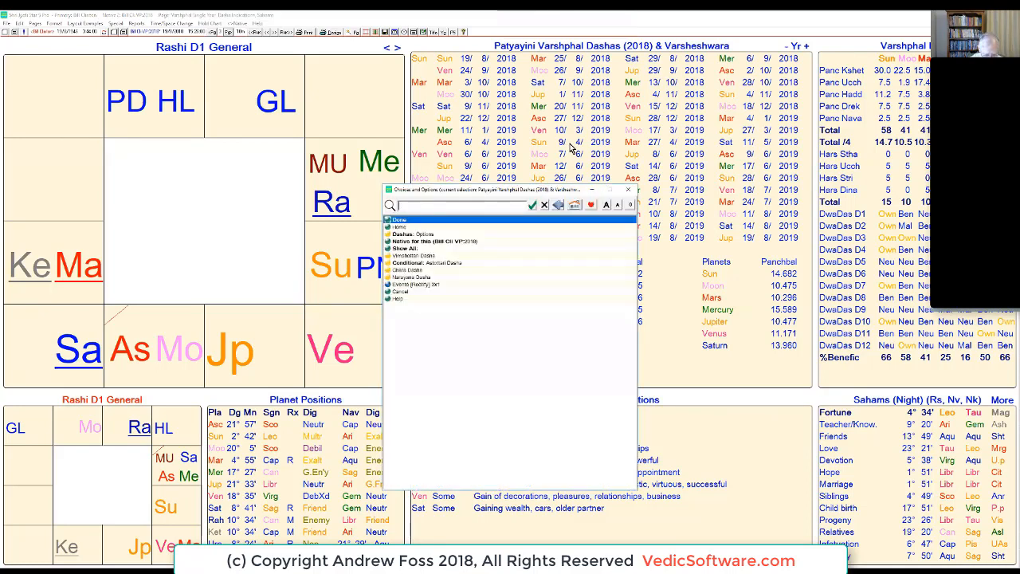
{"action": "type", "text": "mudd"}
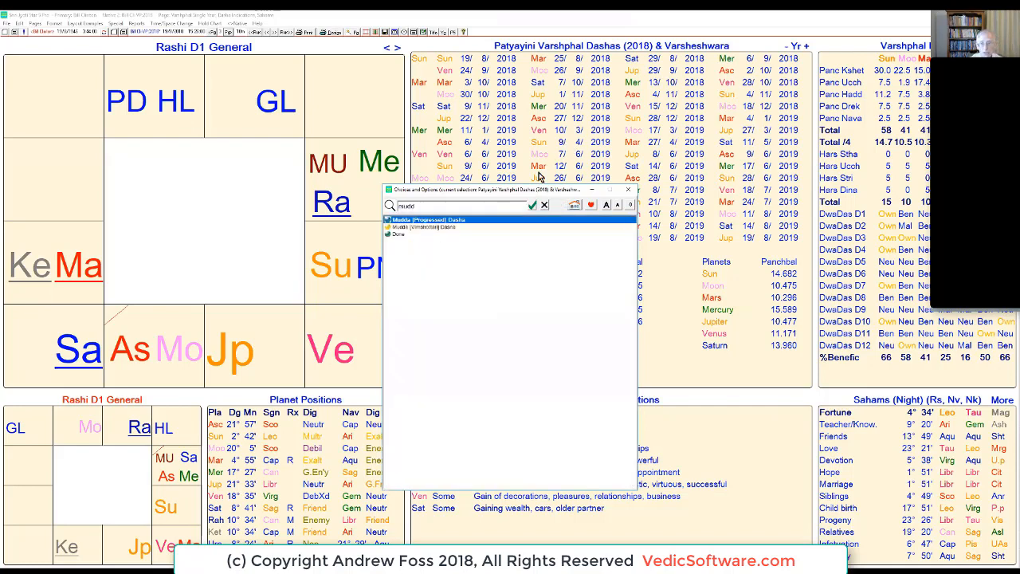
{"action": "left_click", "coordinate": [451, 227]}
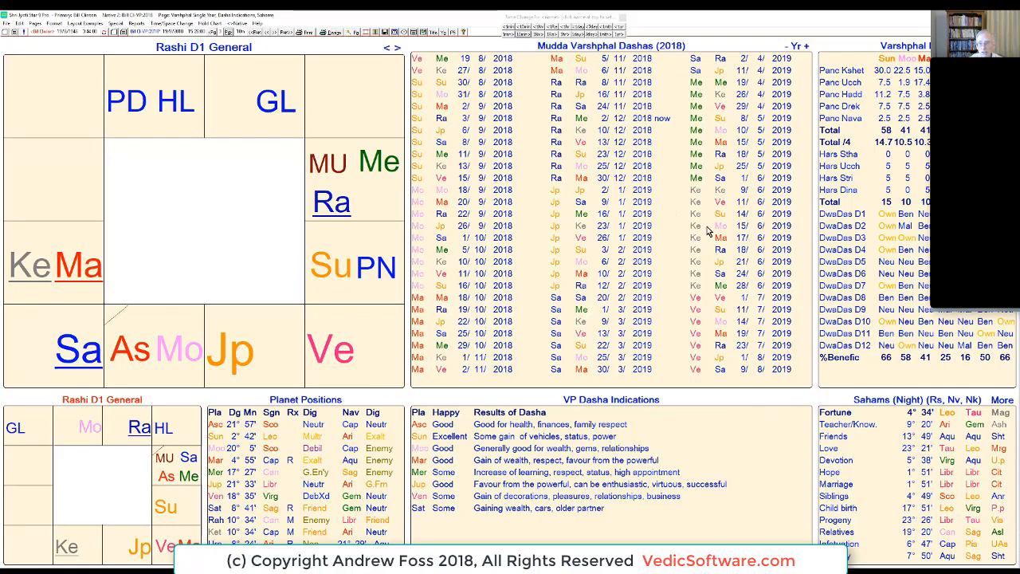